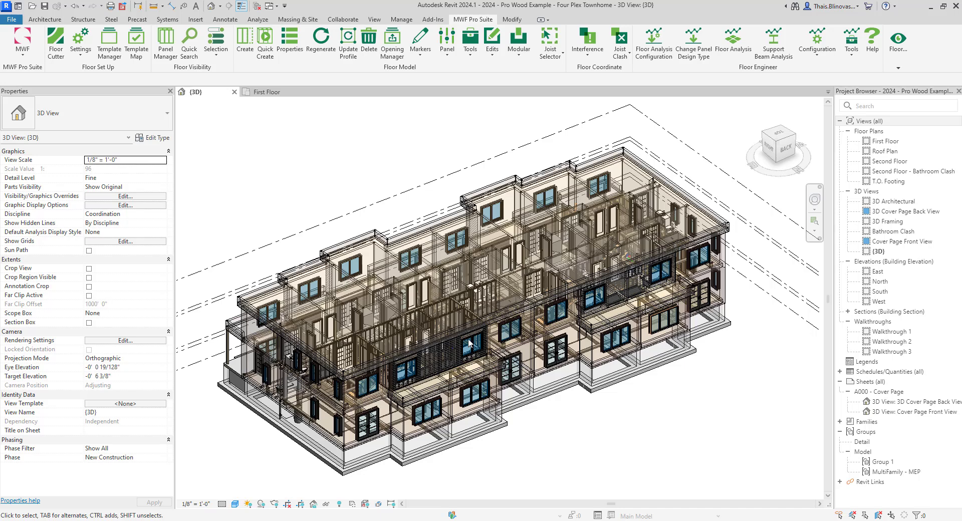
Step: Open the First Floor plan at the leftmost unit and switch the MWF Pro Suite to its wall tools
left_click(282, 98)
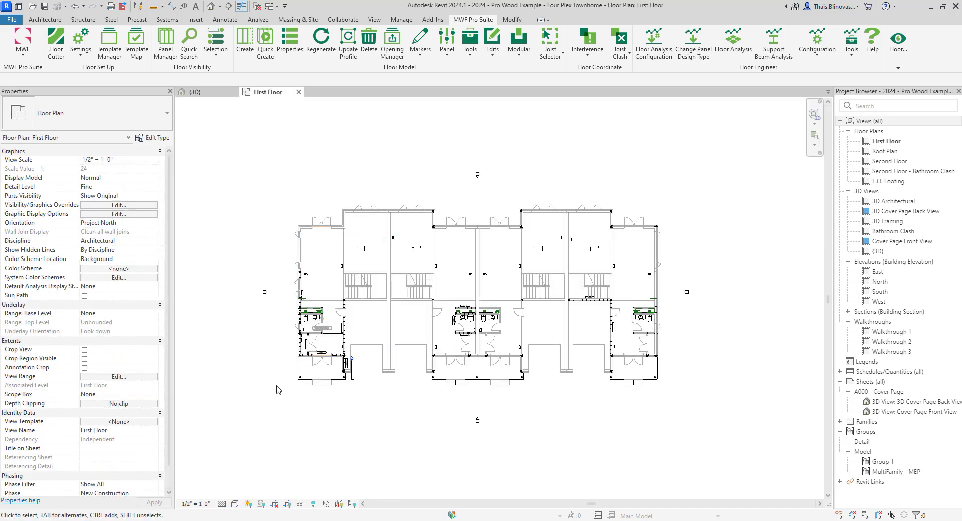
scroll(275, 368, "up", 3)
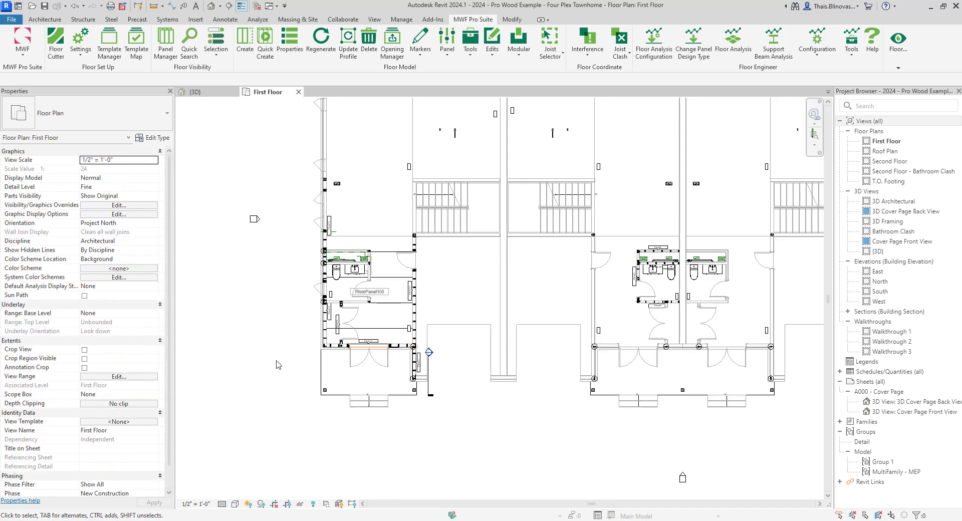
middle_click_drag(287, 346, 245, 407)
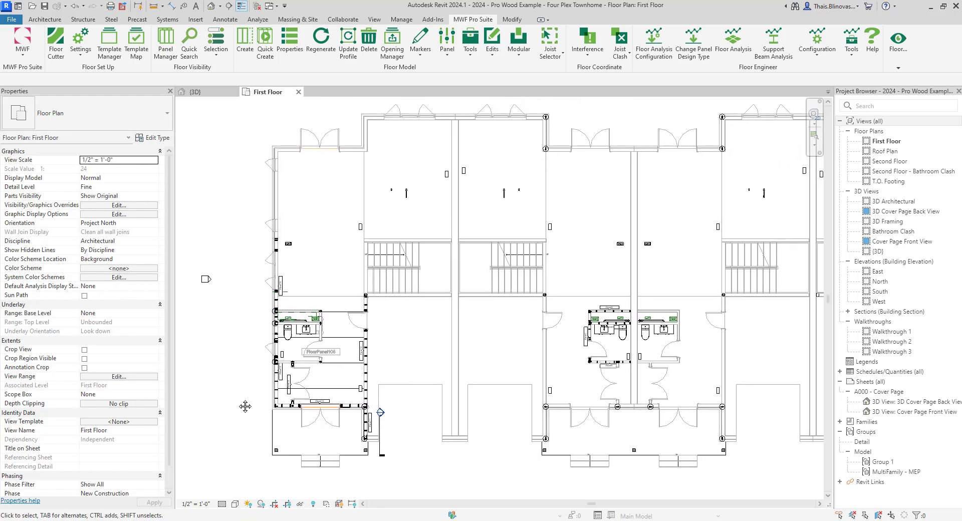
left_click(26, 54)
left_click(50, 92)
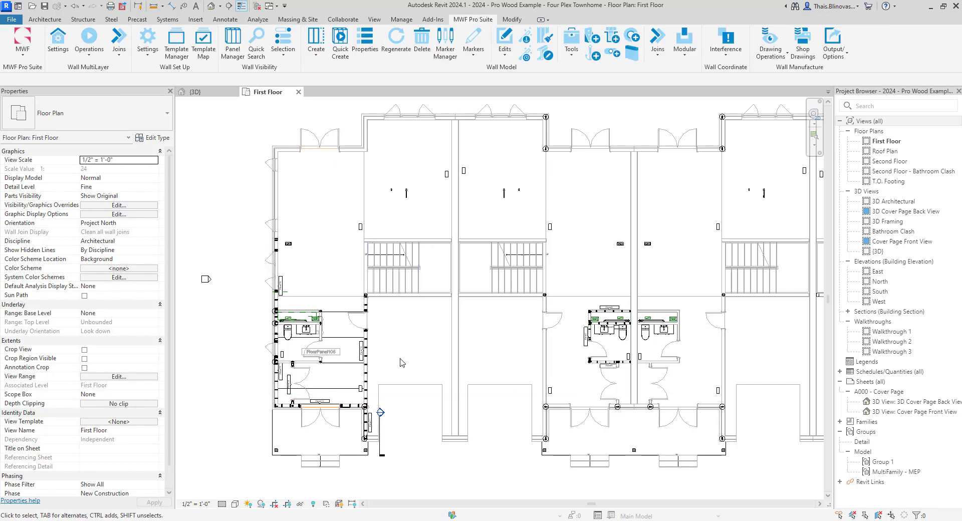
Step: Select all walls and panels around the front room of the leftmost unit, including those surrounding FloorPanel108
middle_click_drag(358, 376, 343, 385)
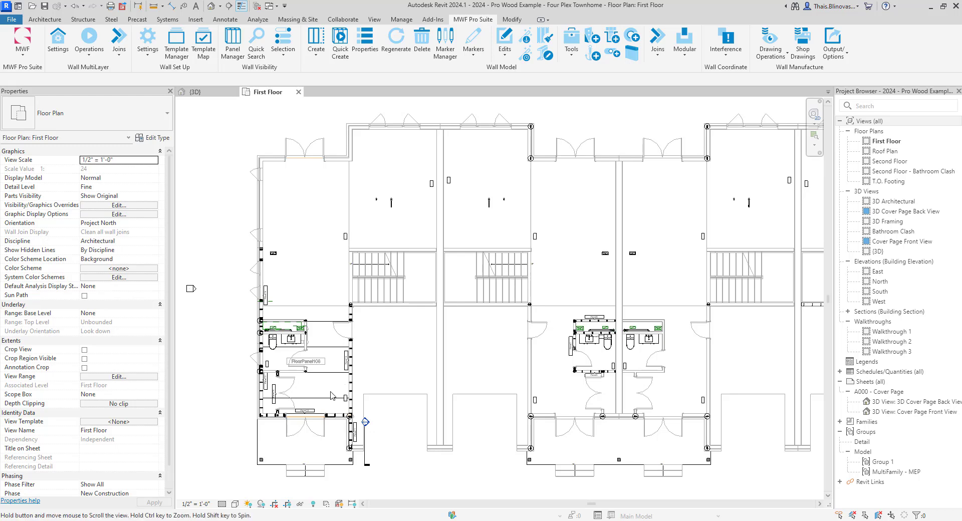
middle_click_drag(331, 395, 338, 368)
scroll(307, 439, "up", 3)
middle_click_drag(349, 434, 392, 447)
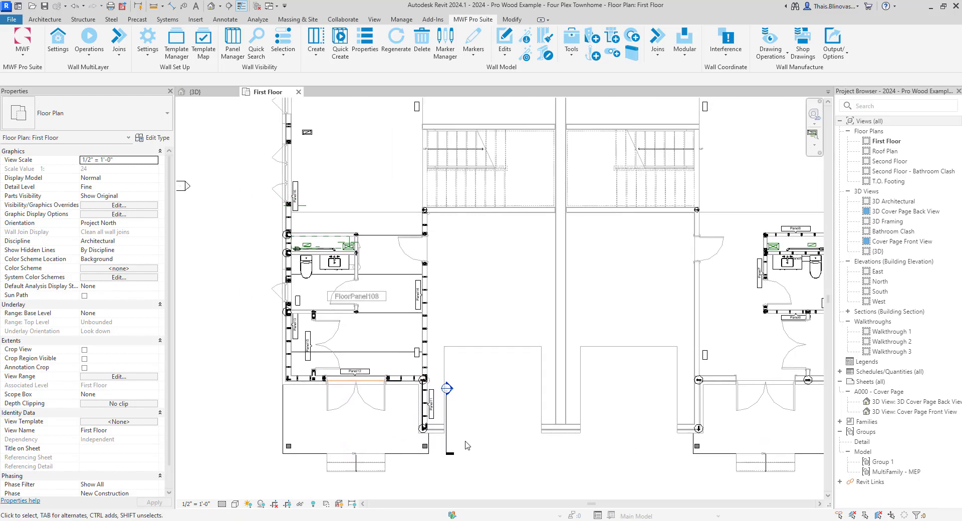
left_click_drag(464, 441, 260, 321)
scroll(358, 381, "up", 3)
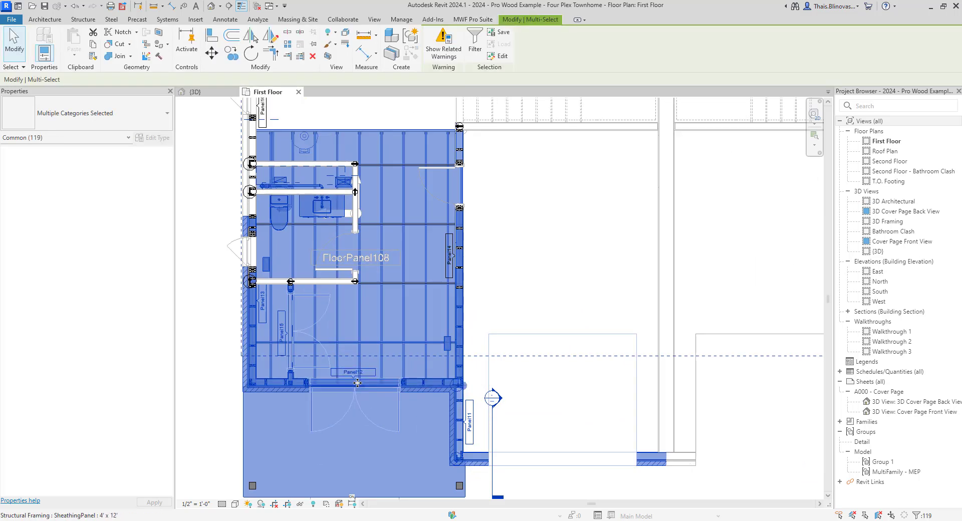
Step: Open the multilayer Wall Properties for the selected walls and place the dialog clear of the Panel11 wall
left_click(473, 20)
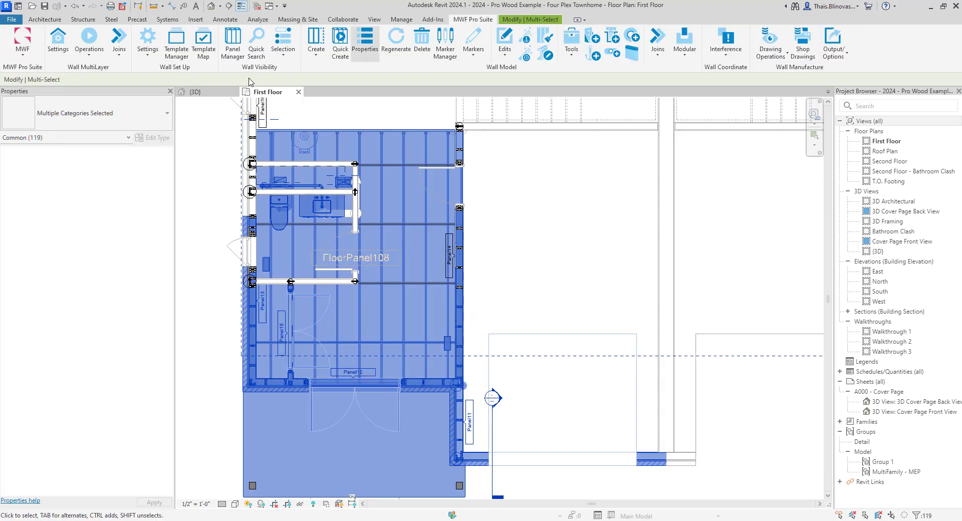
left_click(90, 49)
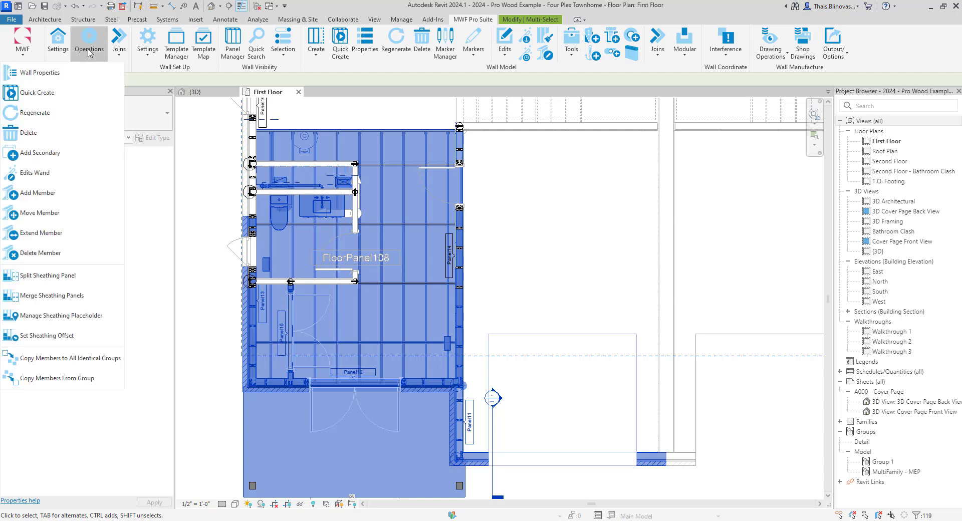
left_click(68, 74)
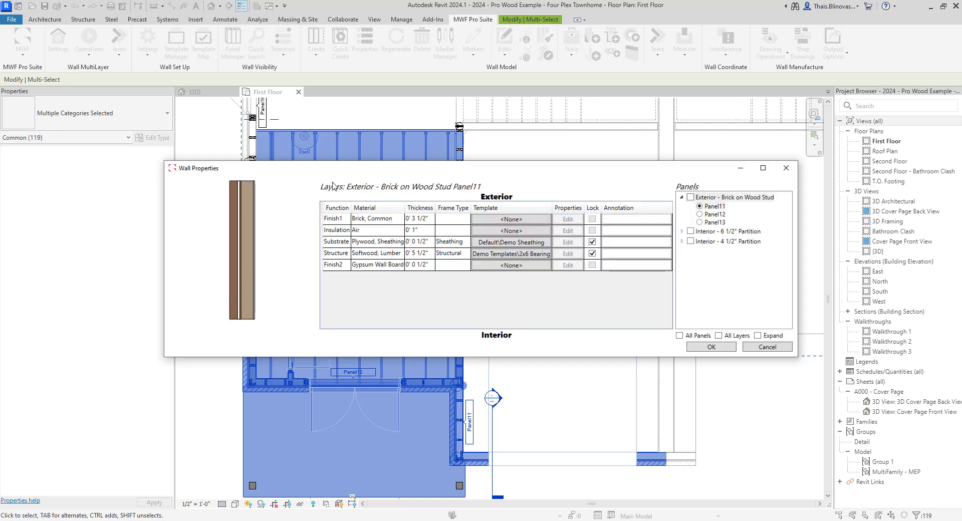
left_click_drag(349, 173, 300, 150)
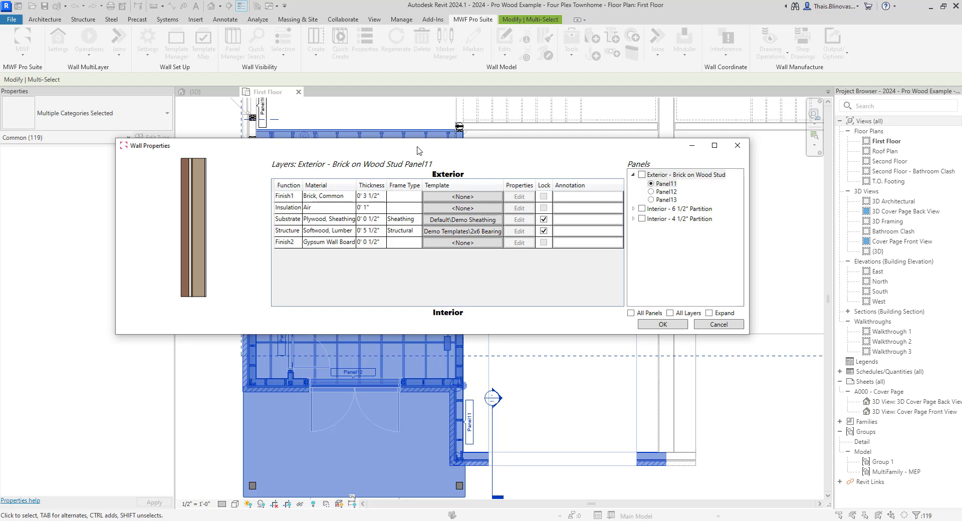
left_click_drag(416, 151, 340, 123)
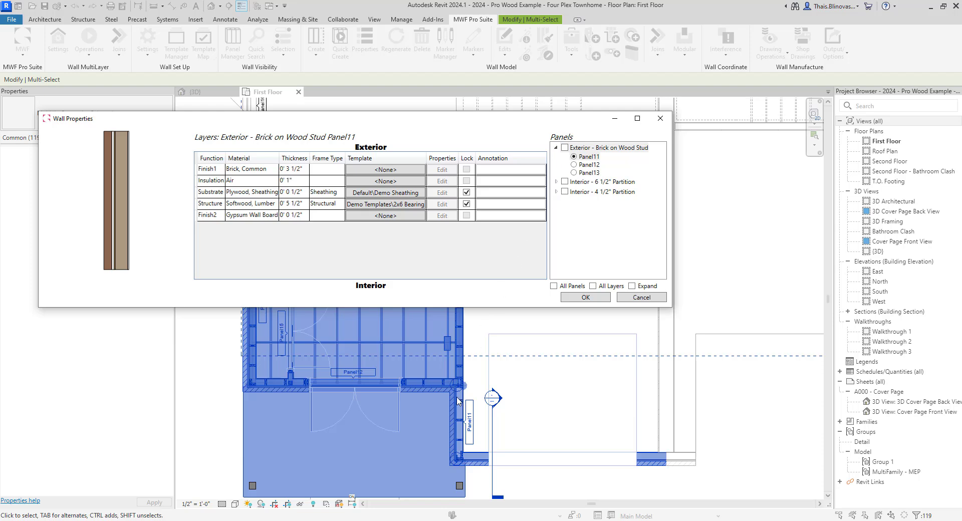
Step: Expand the Interior 6 1/2" and 4 1/2" Partition groups and choose Panel11 of the exterior brick wall
left_click(557, 182)
left_click(556, 199)
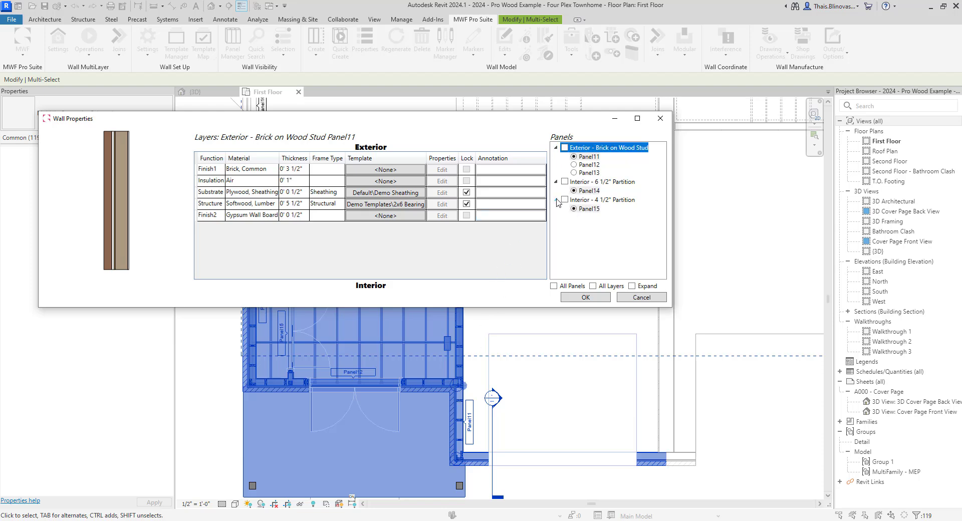
left_click(592, 157)
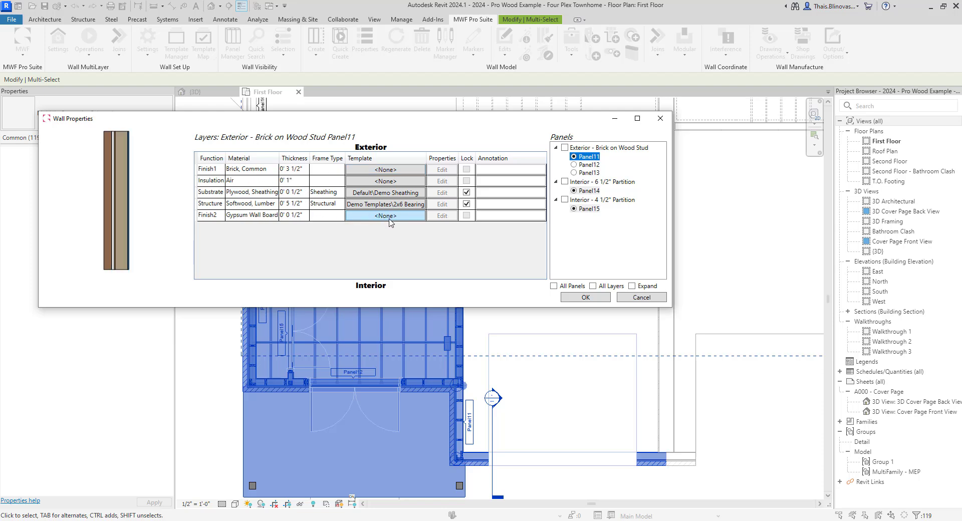
Step: Unlock Panel11's Structure layer from its template and set its stud spacing to 1' 0"
left_click(467, 205)
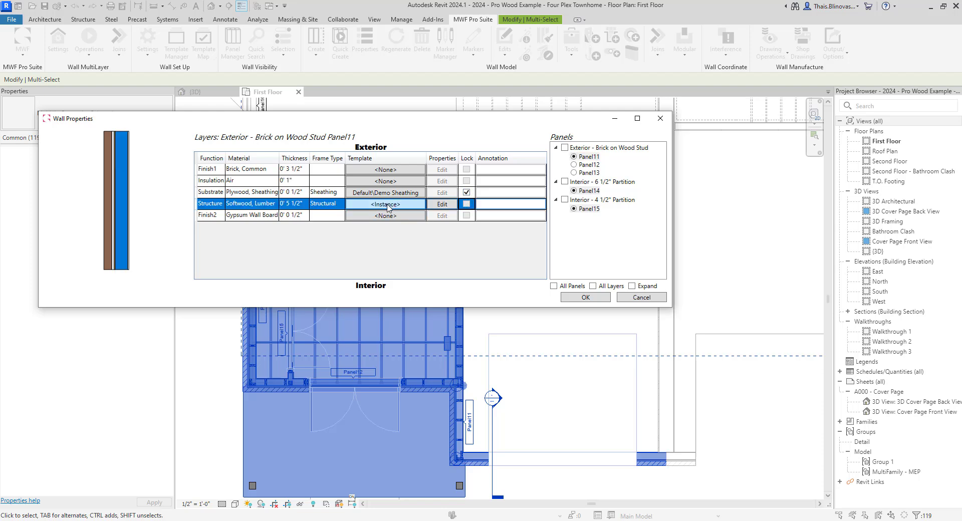
left_click(442, 204)
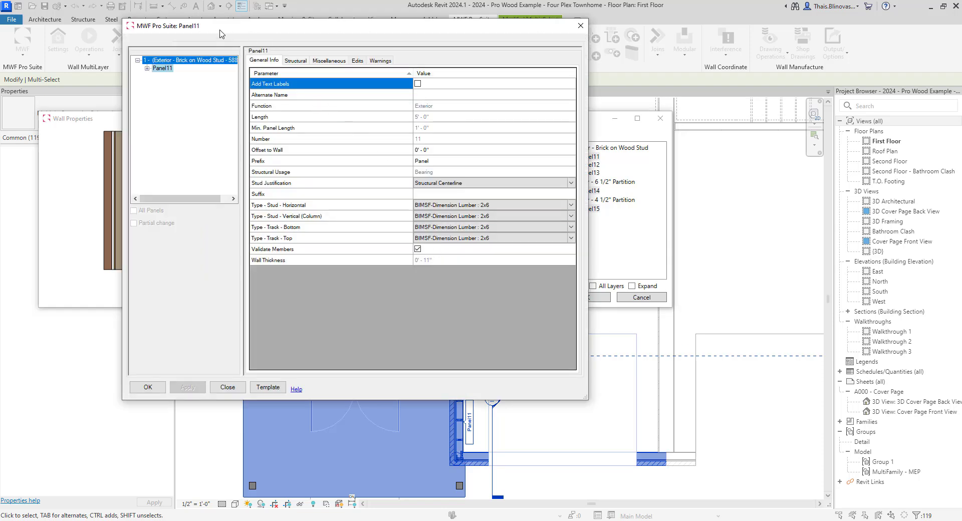
left_click_drag(214, 28, 232, 62)
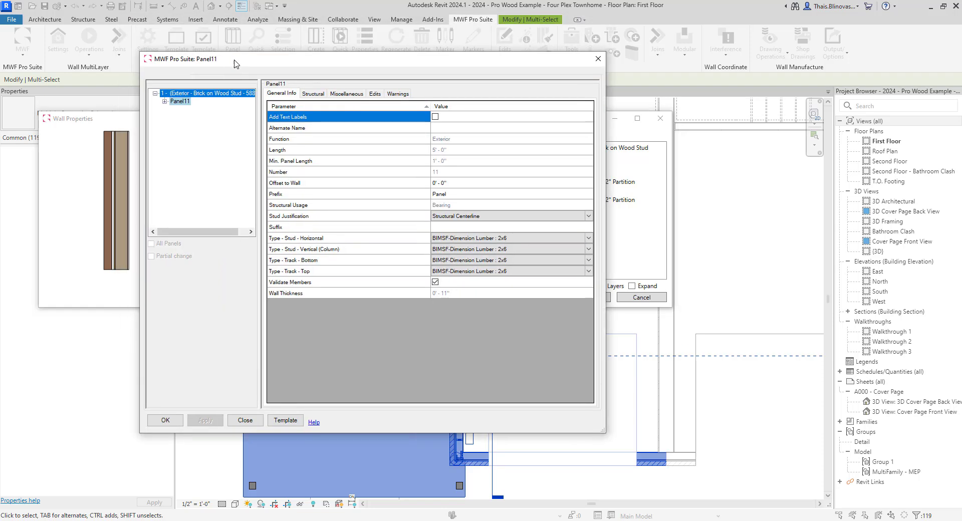
left_click(346, 93)
left_click(426, 116)
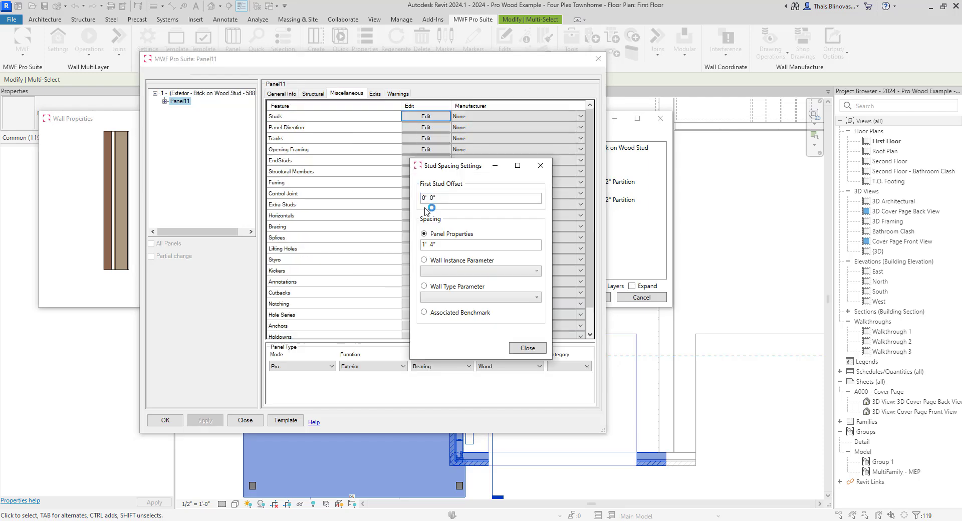
left_click(429, 245)
double_click(432, 245)
type("0")
left_click(524, 348)
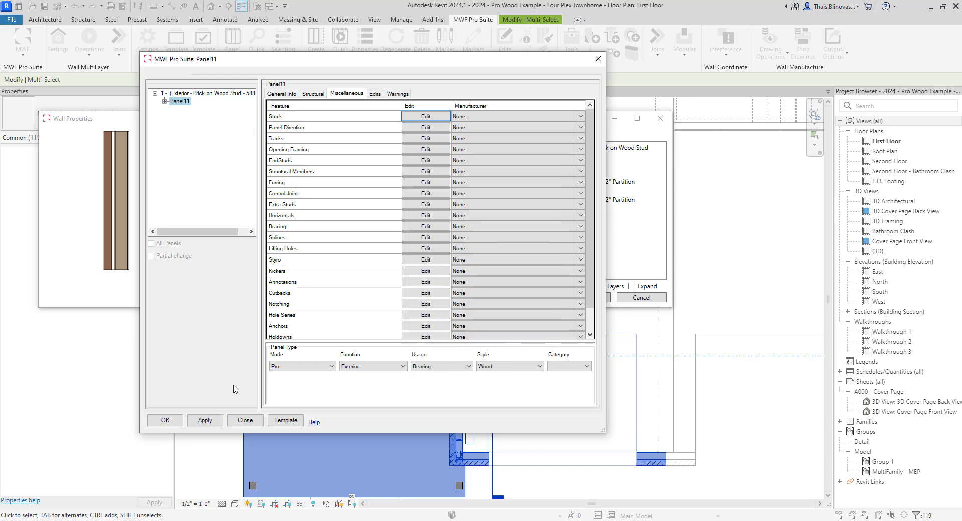
left_click(165, 419)
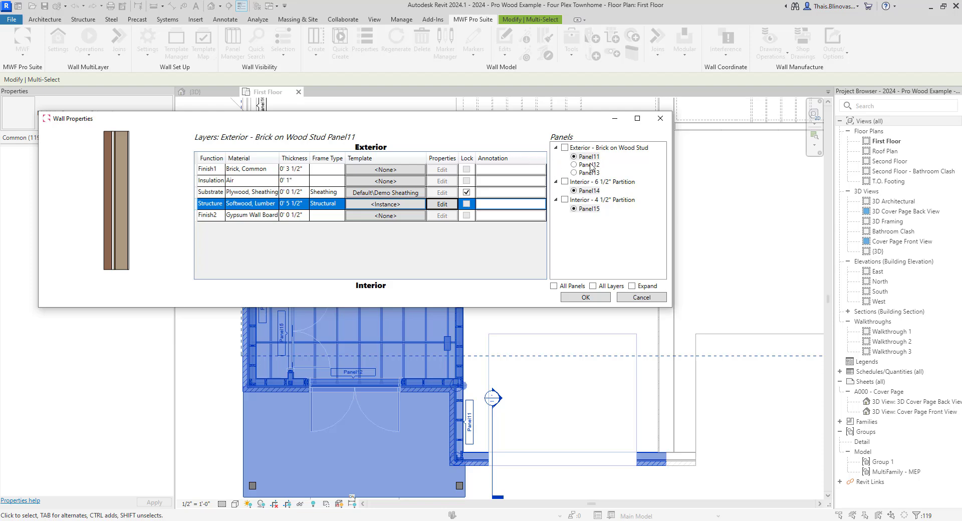
Step: Unlock Panel12's Structure layer from its template and change the inches of its stud spacing to 16
left_click(574, 165)
left_click(590, 165)
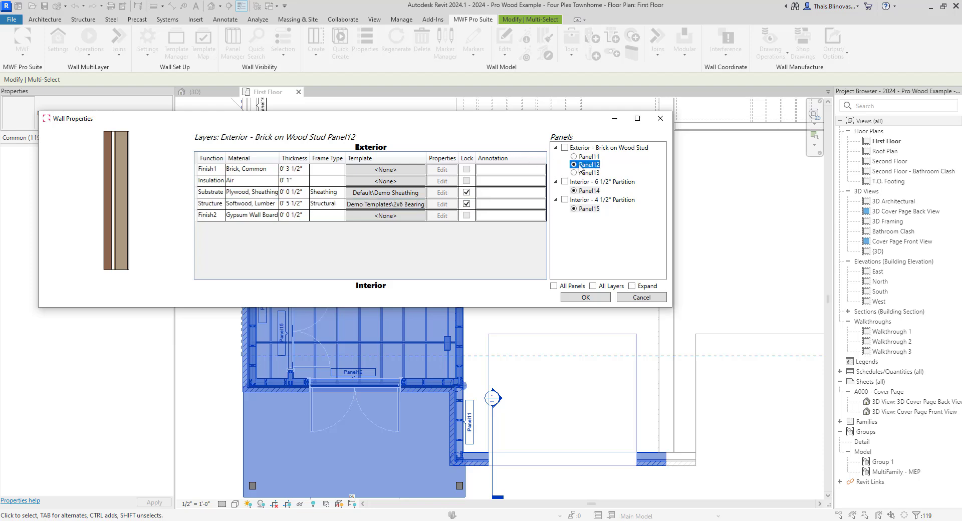
left_click(468, 205)
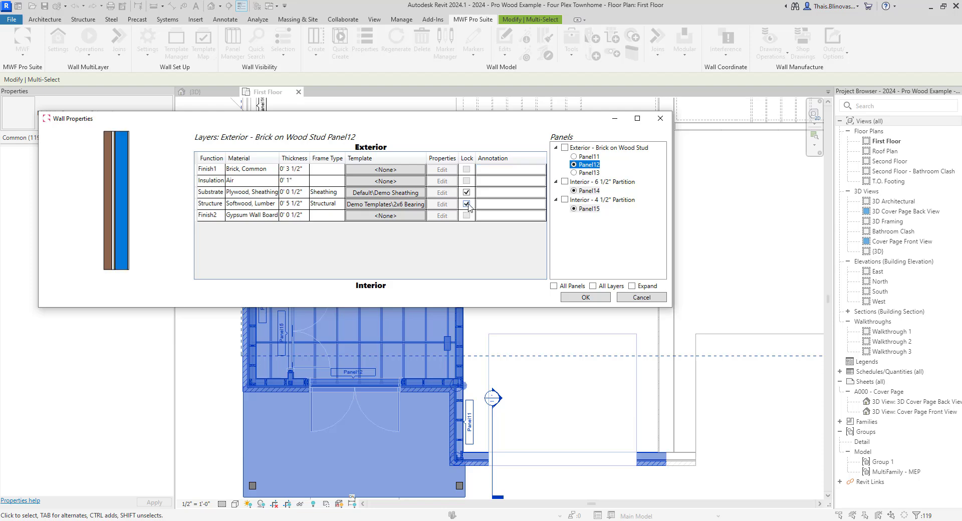
left_click(467, 204)
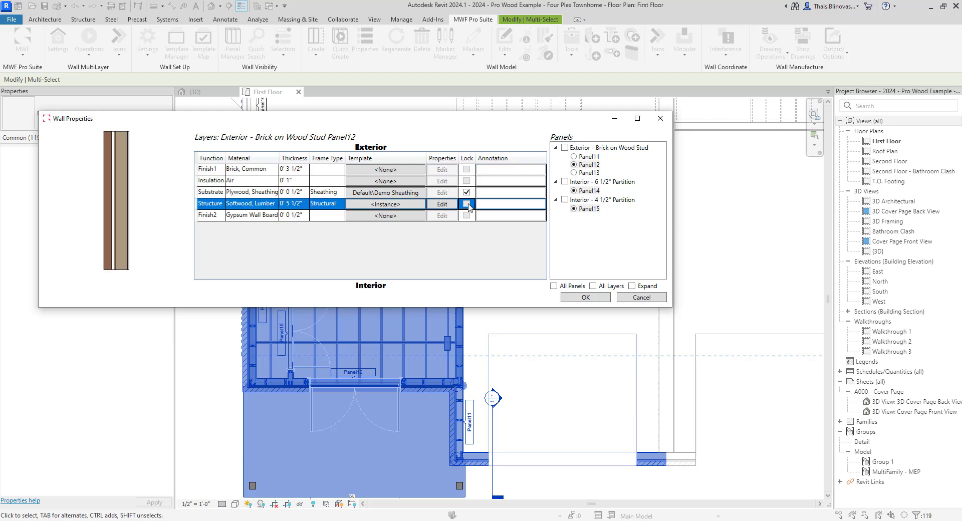
left_click(442, 204)
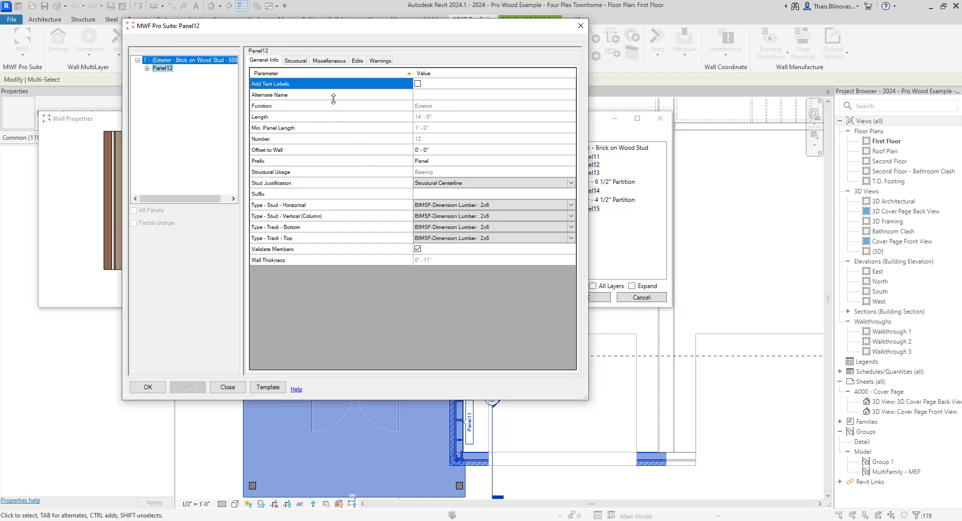
left_click(317, 64)
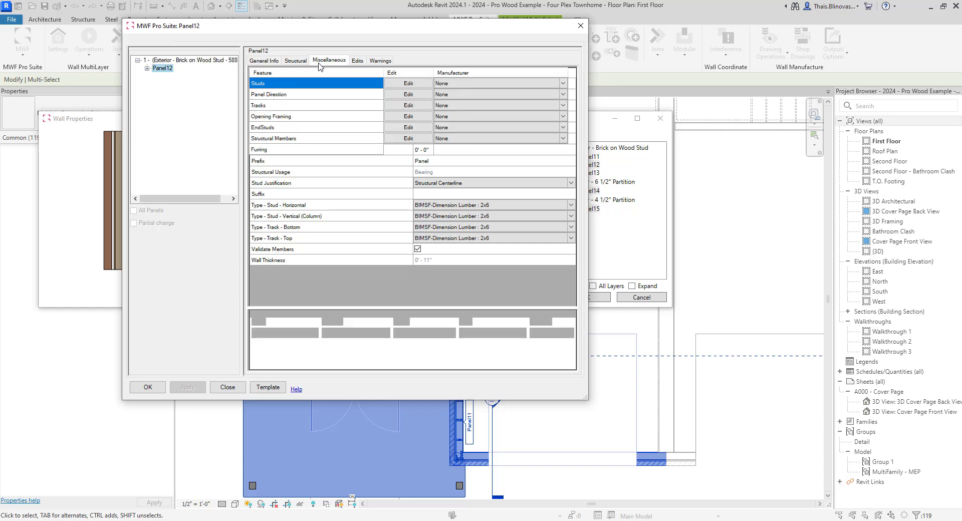
left_click(408, 84)
left_click(431, 246)
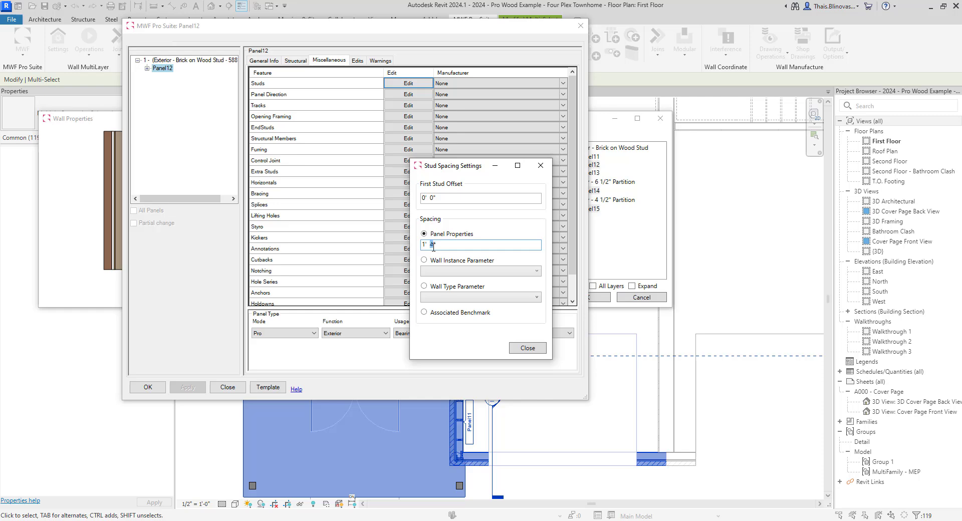
type("16")
left_click(530, 349)
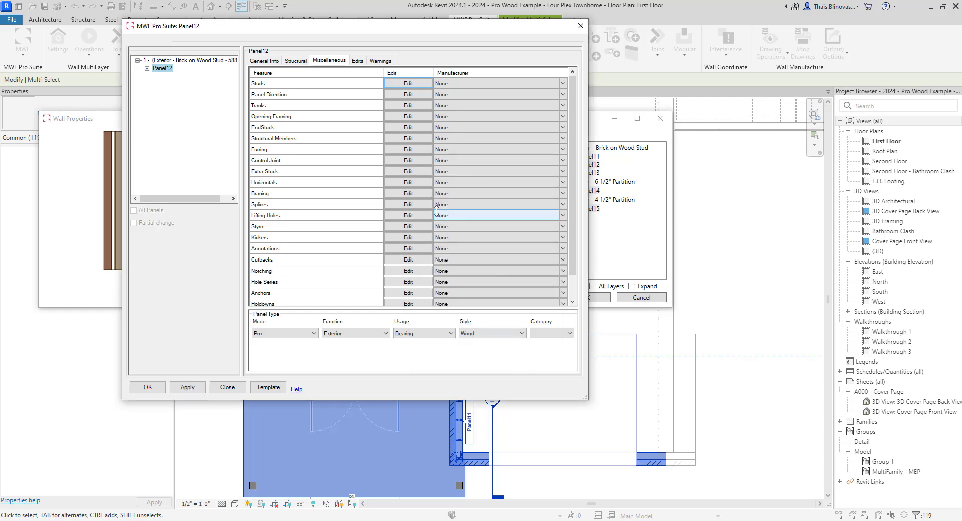
left_click(147, 387)
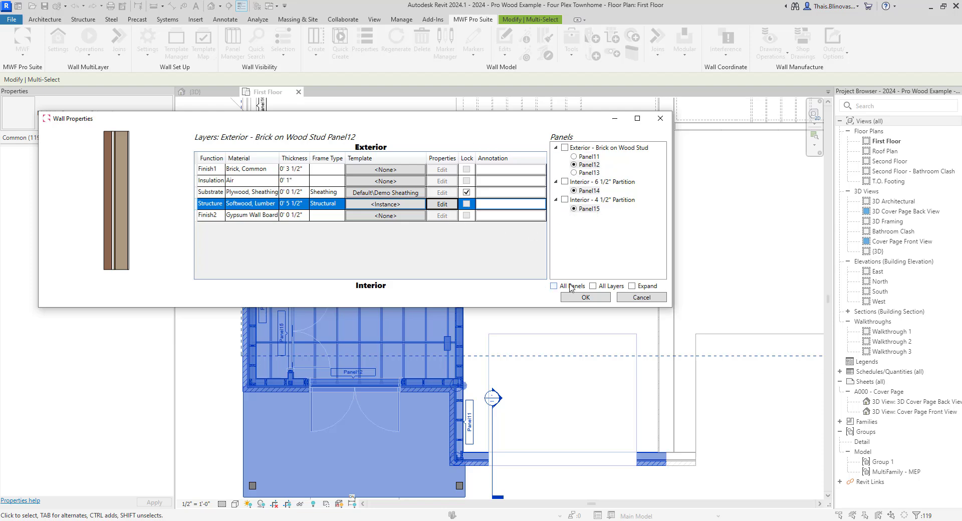
Step: Try the All Panels, All Layers and Expand options on the panel list, and clear all three
left_click(554, 287)
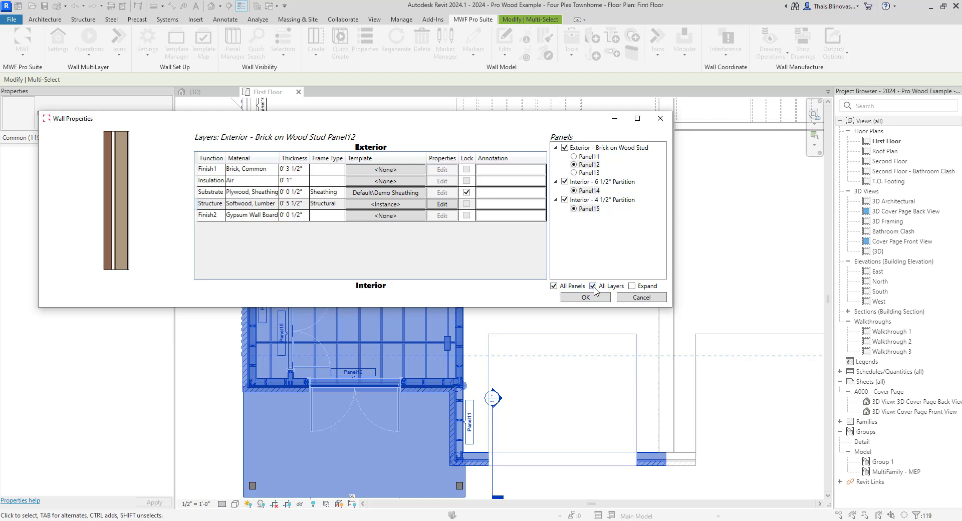
left_click(556, 181)
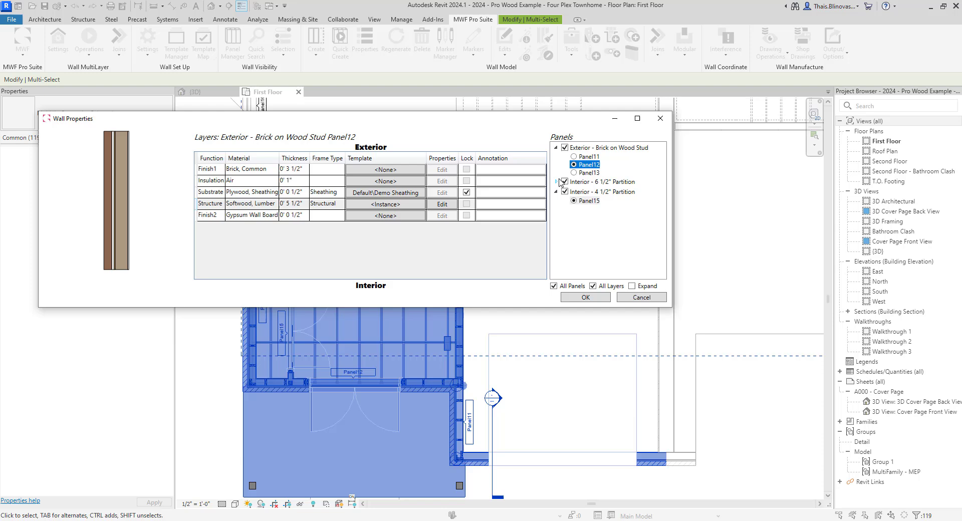
left_click(632, 286)
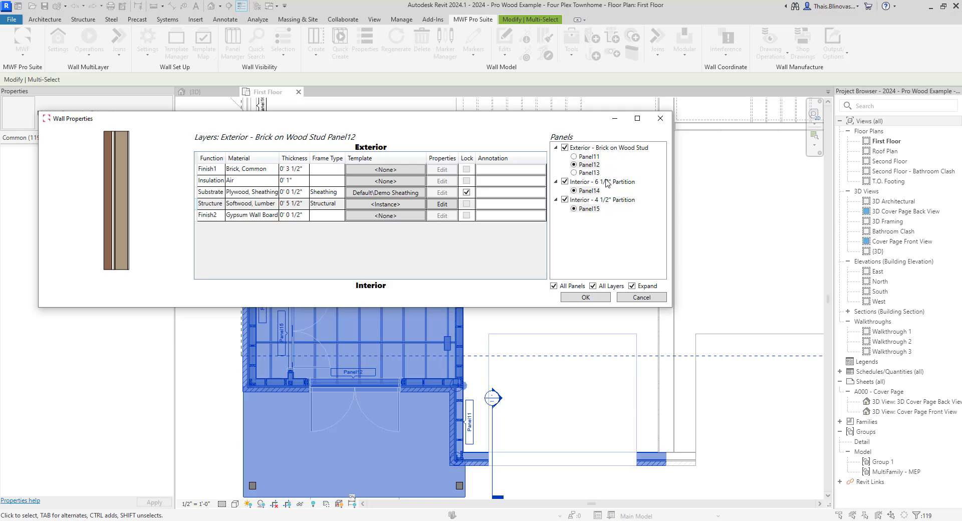
left_click(554, 286)
left_click(593, 286)
left_click(631, 286)
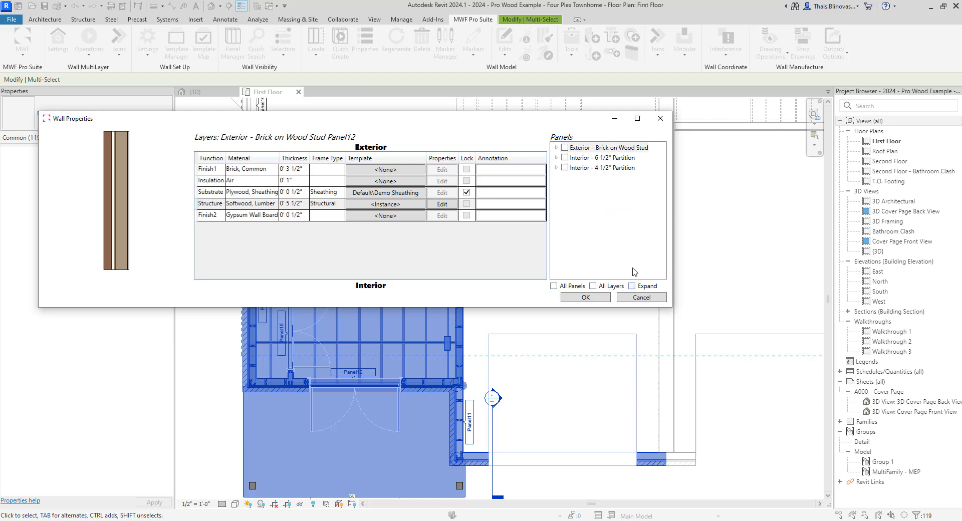
Step: Expand the exterior and 6 1/2" partition groups, apply the wall property changes to the model, and clear the selection
left_click(556, 147)
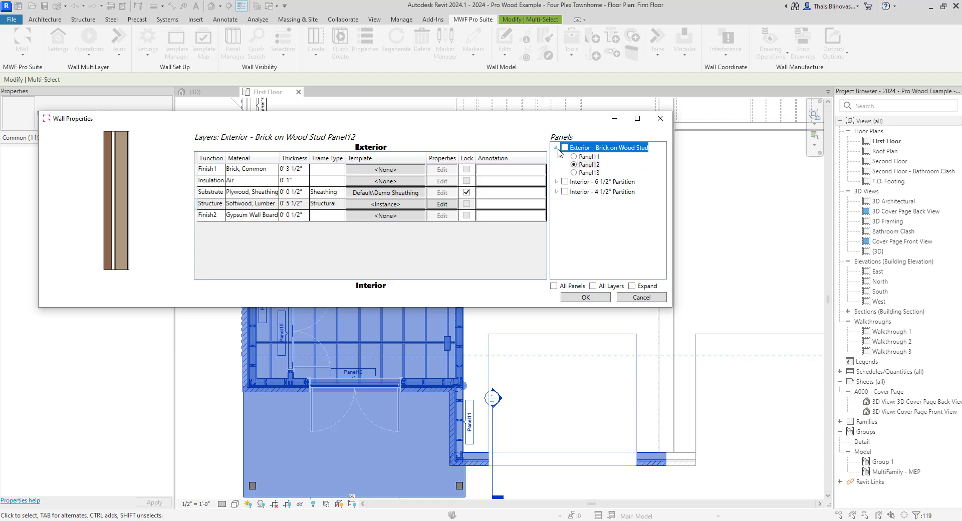
left_click(556, 183)
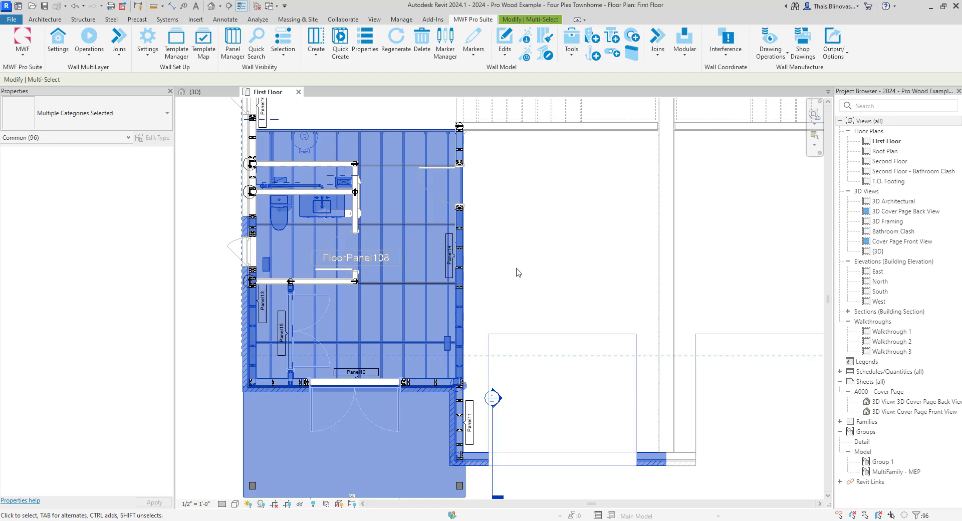
key("Escape")
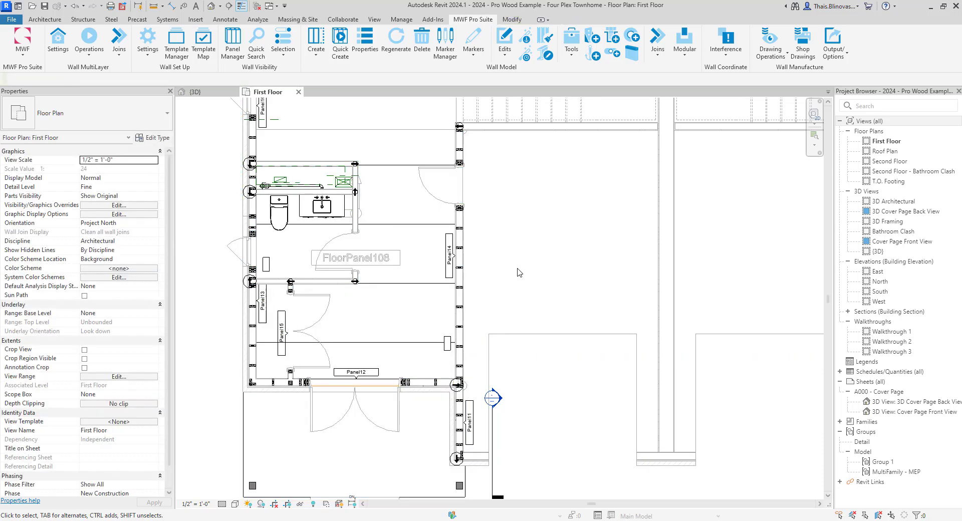
Step: Place an aligned dimension between the centerlines of two adjacent studs in Panel11
scroll(487, 456, "up", 3)
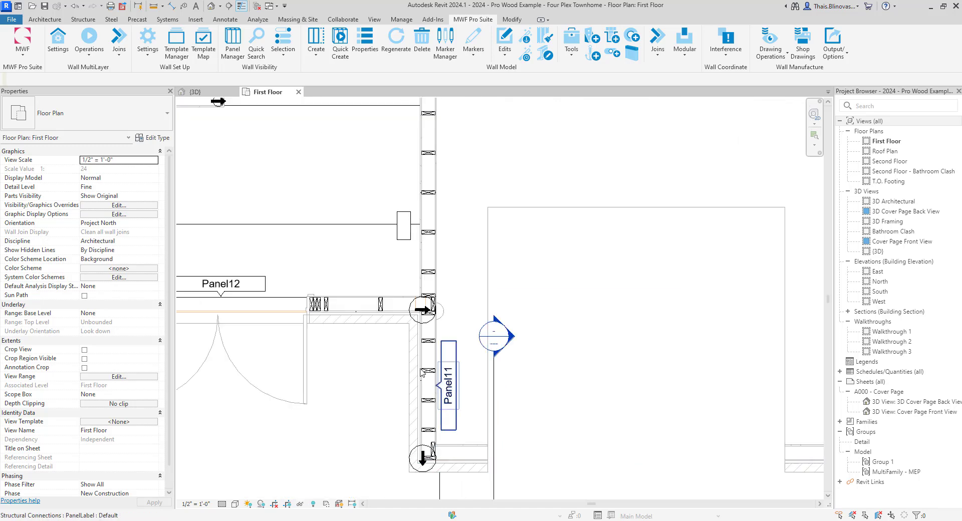
middle_click_drag(420, 369, 628, 381)
middle_click_drag(658, 439, 548, 417)
key("d")
key("i")
scroll(548, 417, "up", 3)
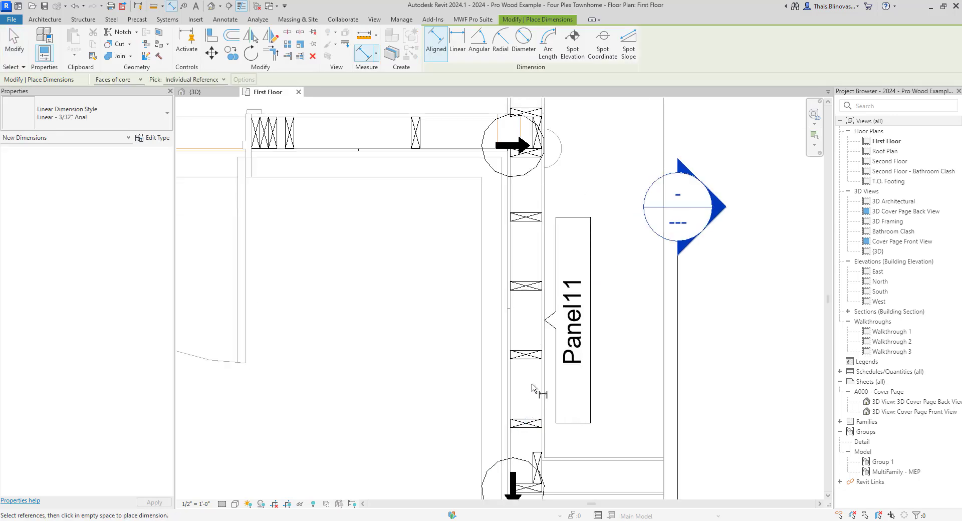
scroll(518, 360, "up", 1)
scroll(518, 360, "up", 2)
left_click(517, 357)
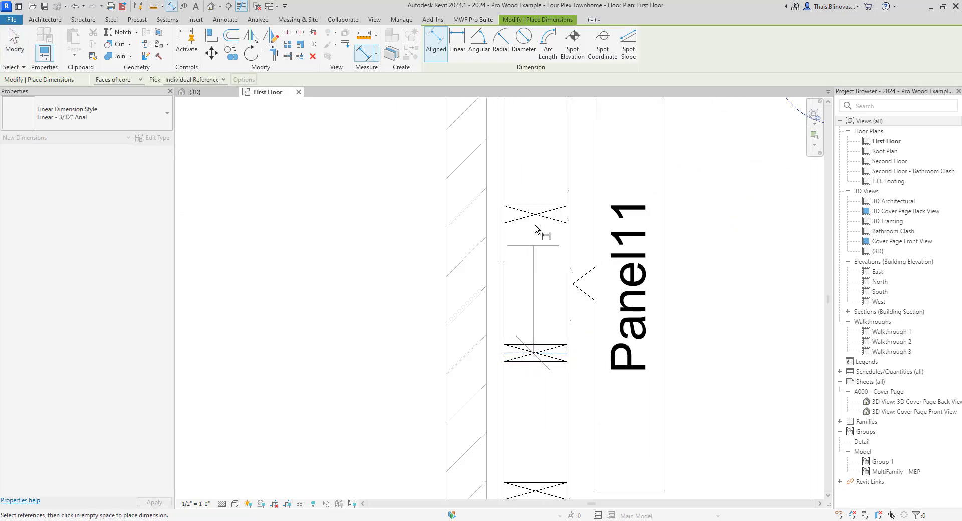
left_click(513, 262)
scroll(507, 304, "down", 4)
left_click(436, 266)
Step: Dimension the spacing between the two studs on either side of the partition junction in Panel12, and end the dimension command
middle_click_drag(410, 280, 576, 420)
scroll(575, 416, "down", 3)
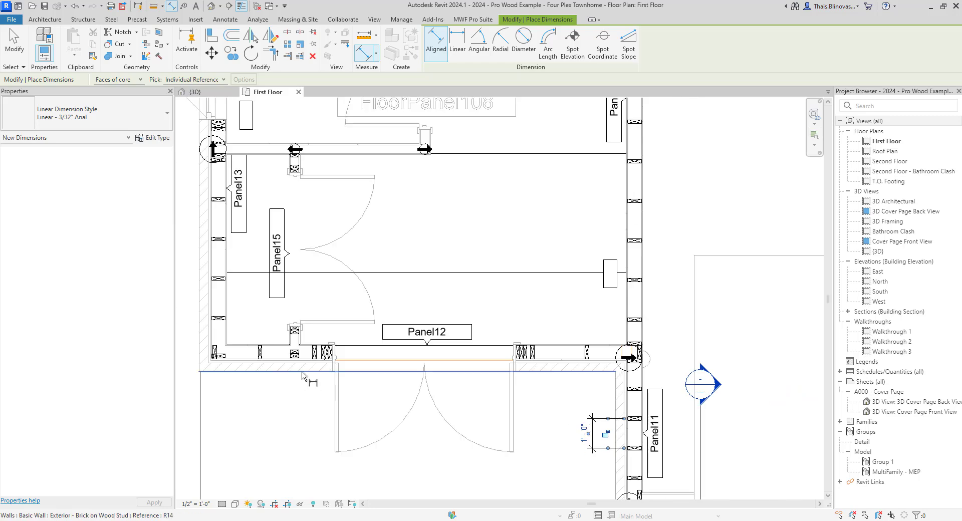
scroll(261, 368, "up", 2)
scroll(249, 347, "up", 2)
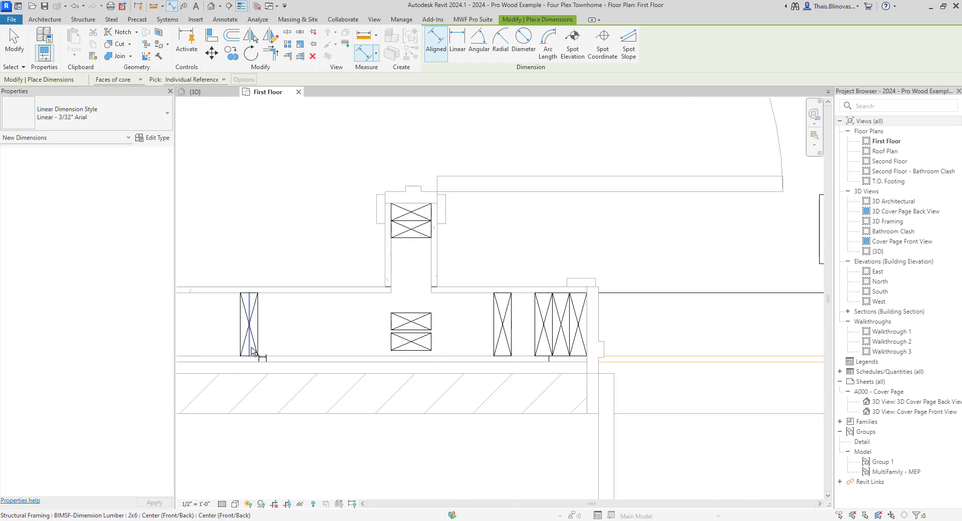
left_click(250, 345)
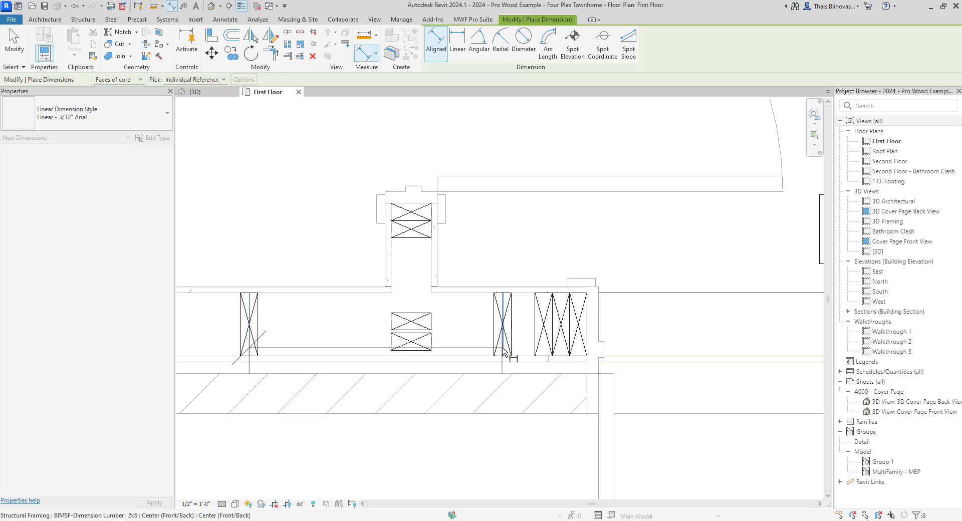
left_click(411, 341)
scroll(410, 341, "down", 2)
left_click(417, 411)
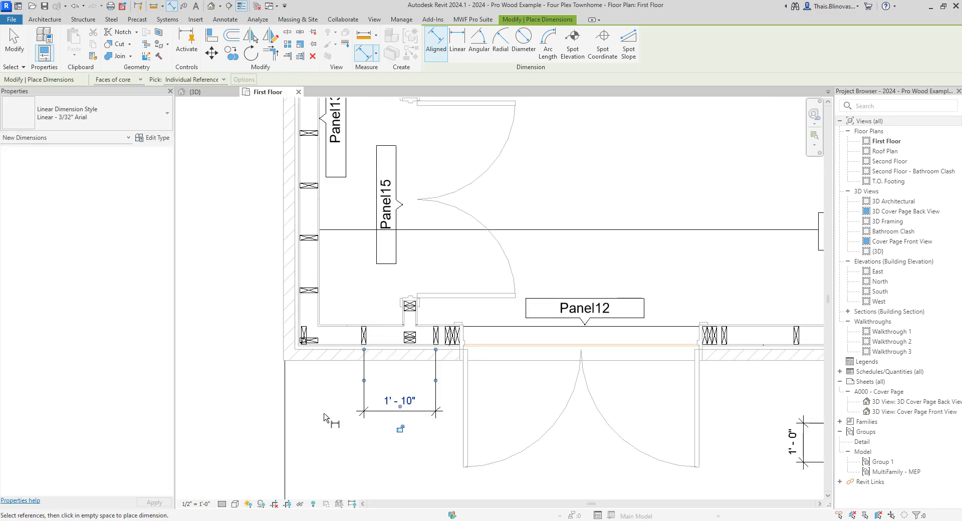
scroll(324, 415, "down", 3)
middle_click_drag(524, 440, 444, 437)
key("Escape")
key("Escape")
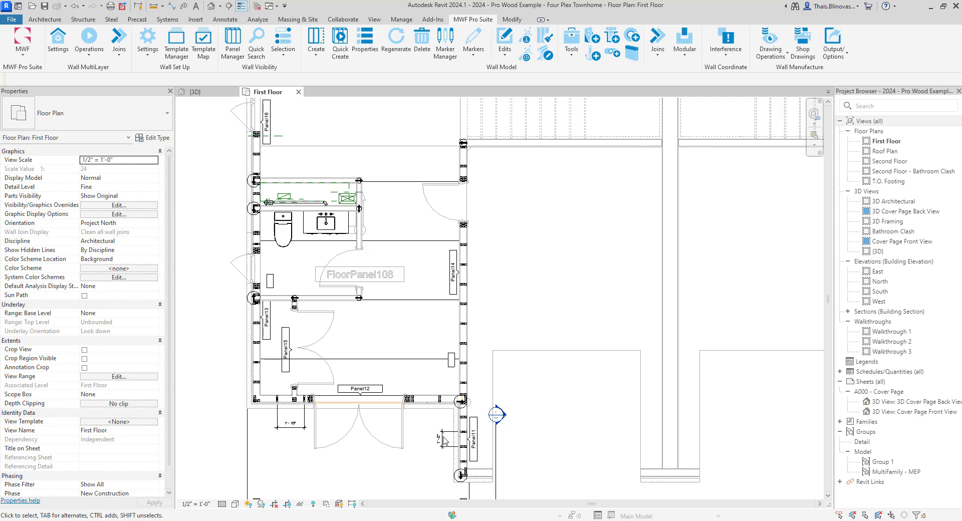
Step: Open Template Locations Import and clear the library path of Structural Templates
left_click(23, 48)
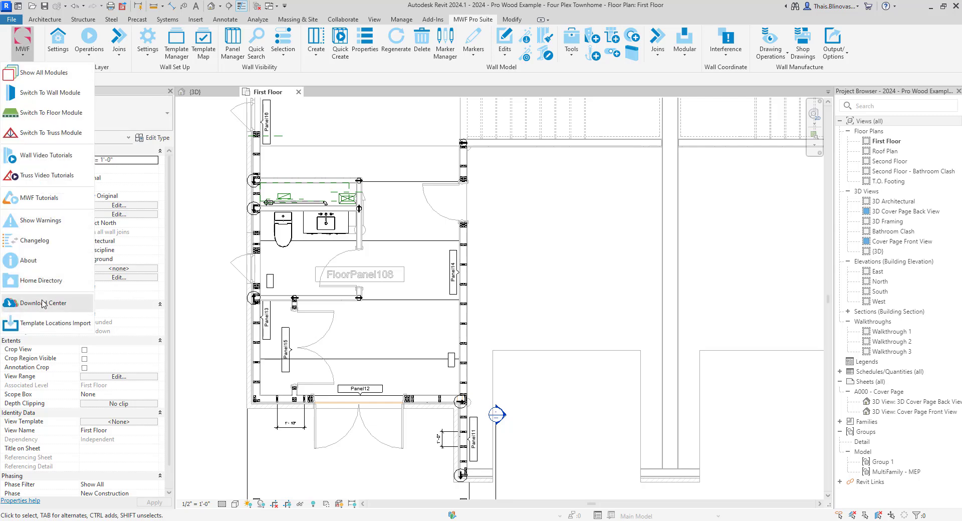
left_click(46, 326)
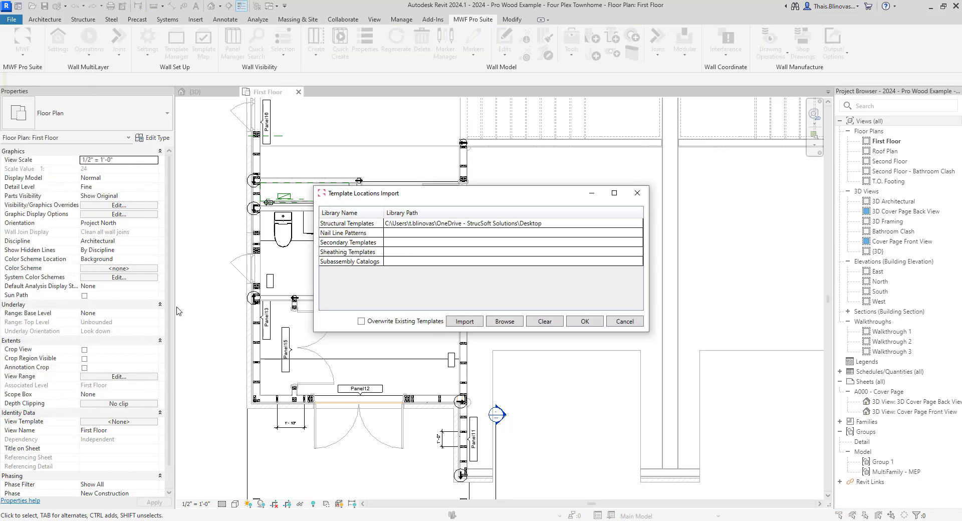
left_click_drag(490, 195, 370, 223)
left_click(279, 252)
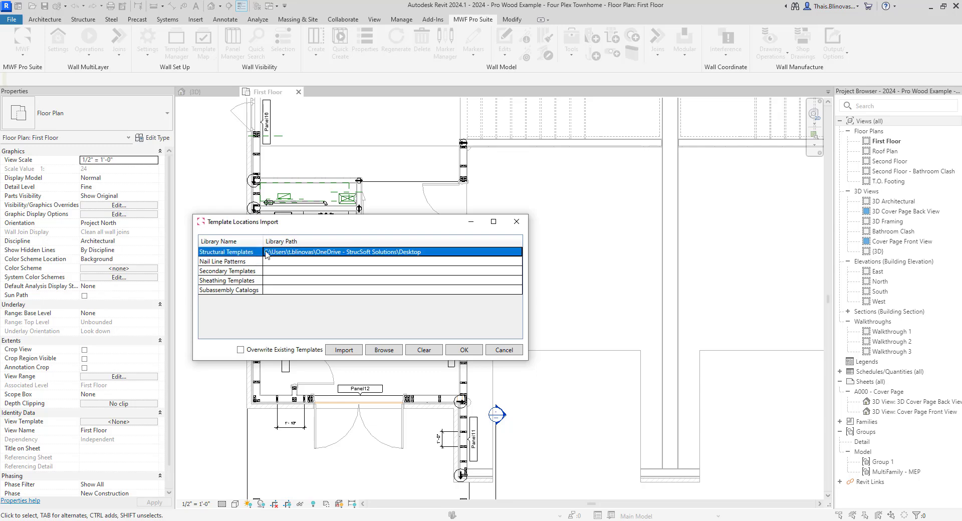
left_click(427, 352)
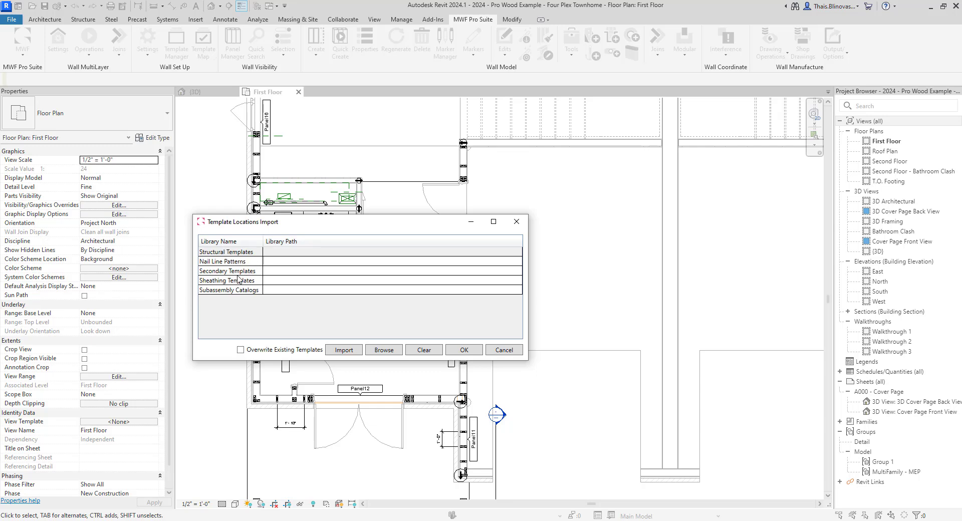
Step: Set the Structural Templates library path to the Desktop folder
left_click(236, 257)
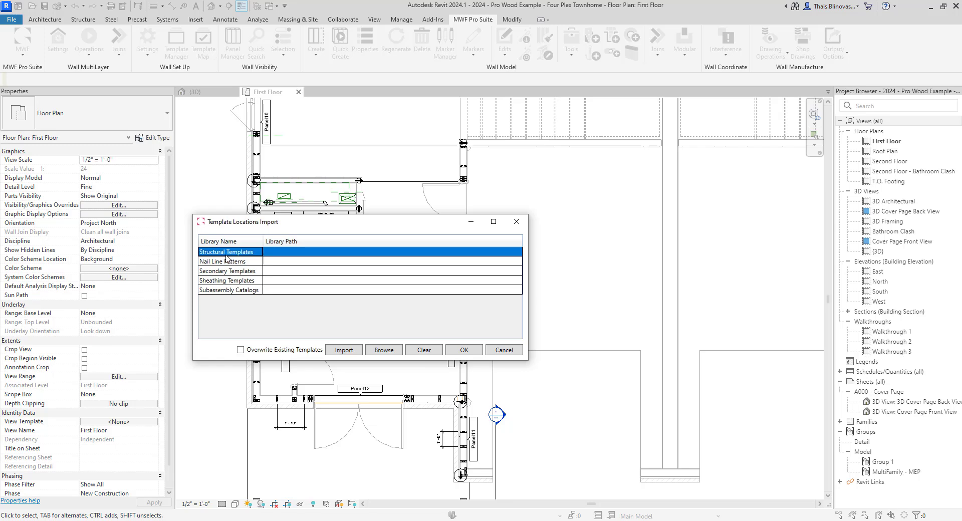
left_click(384, 351)
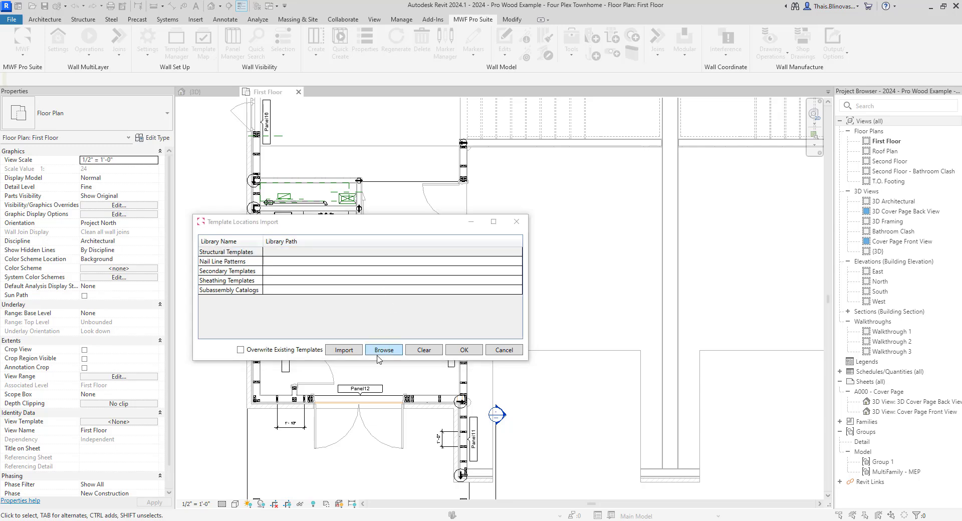
scroll(255, 264, "up", 10)
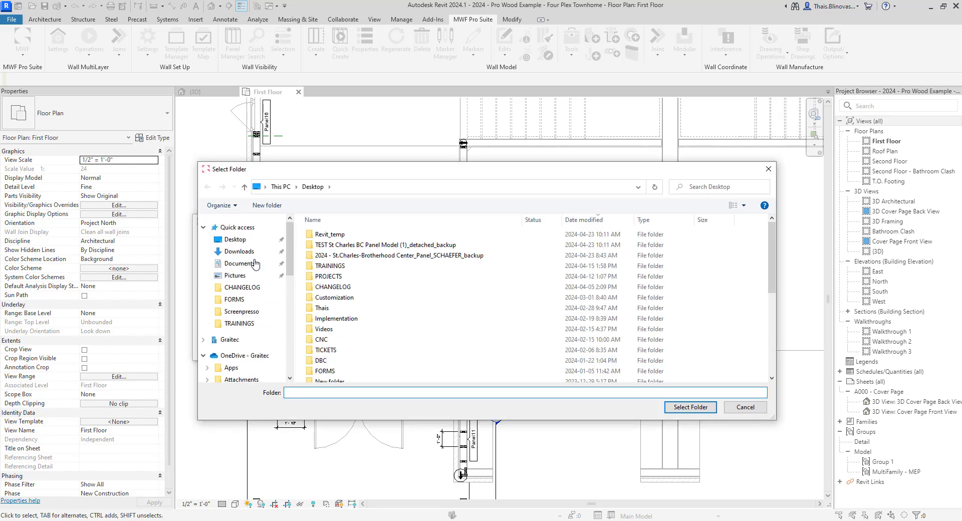
left_click(247, 241)
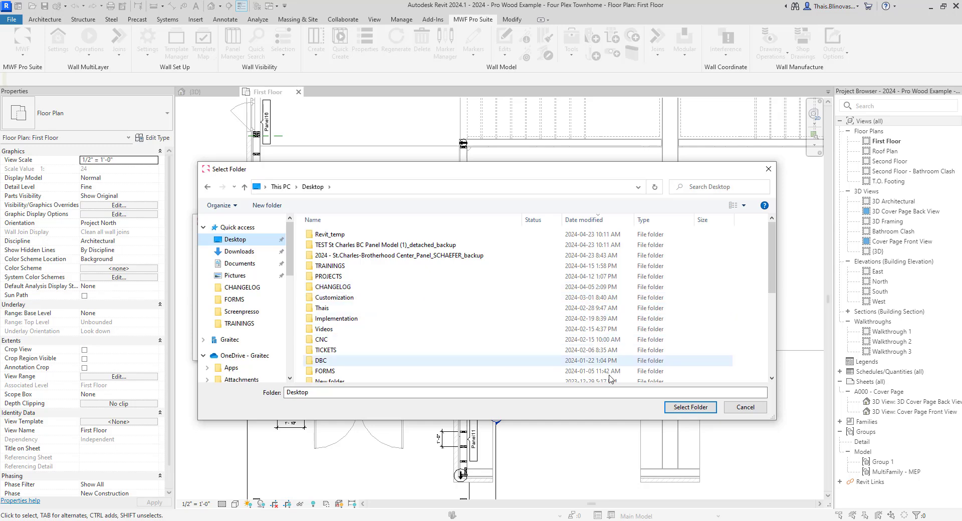
left_click(676, 407)
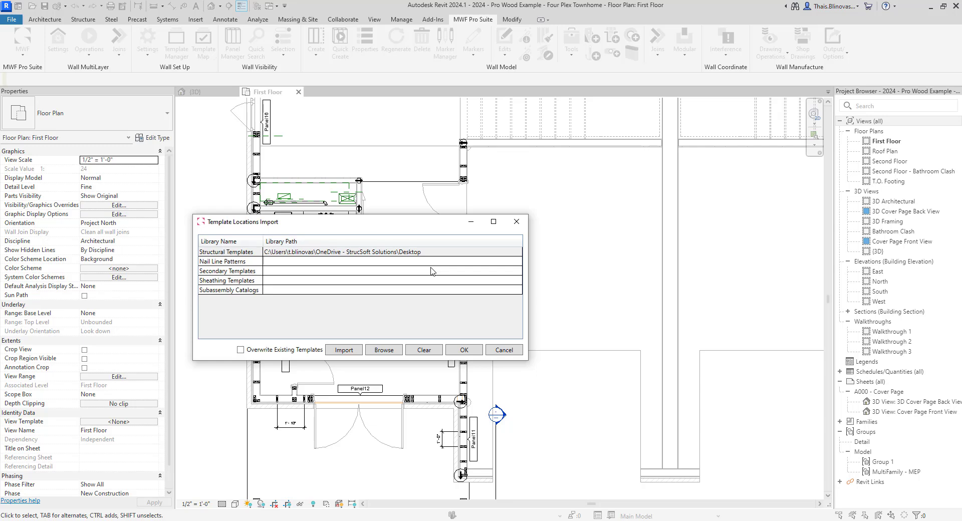
Step: Set the Nail Line Patterns library path to the Desktop folder and accept the template locations
left_click(211, 262)
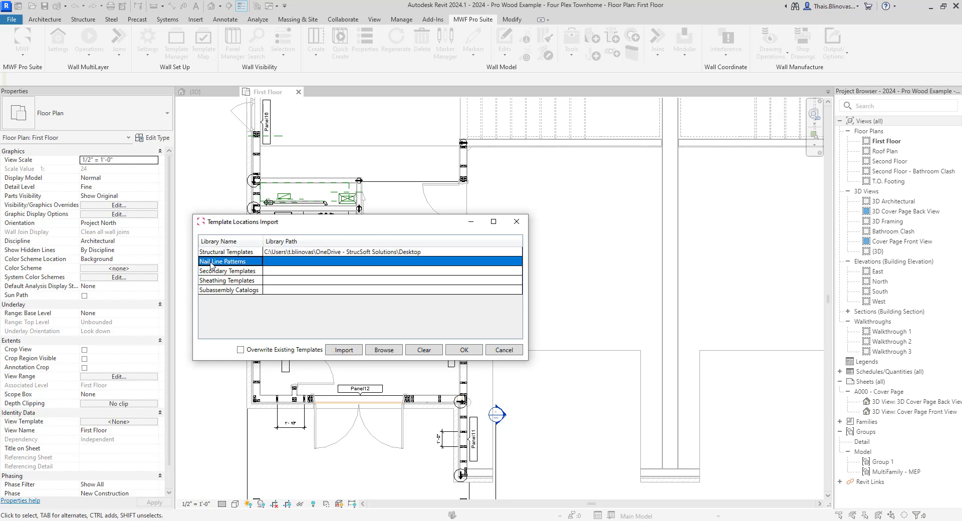
left_click(385, 351)
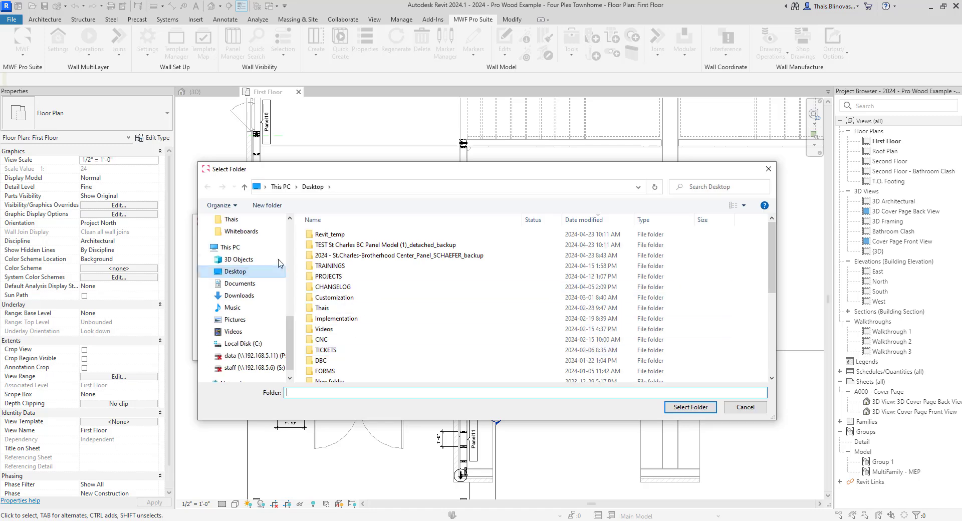
scroll(276, 258, "up", 8)
left_click(235, 239)
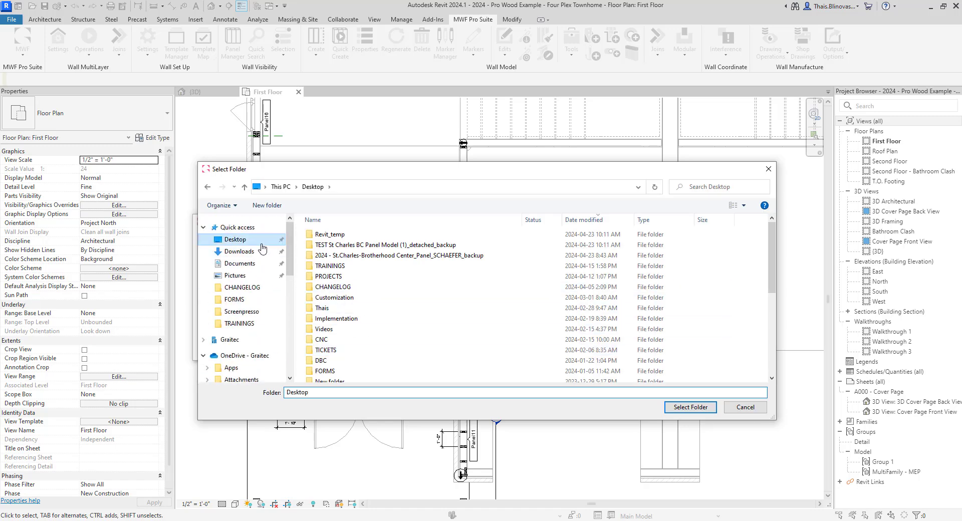
left_click(690, 407)
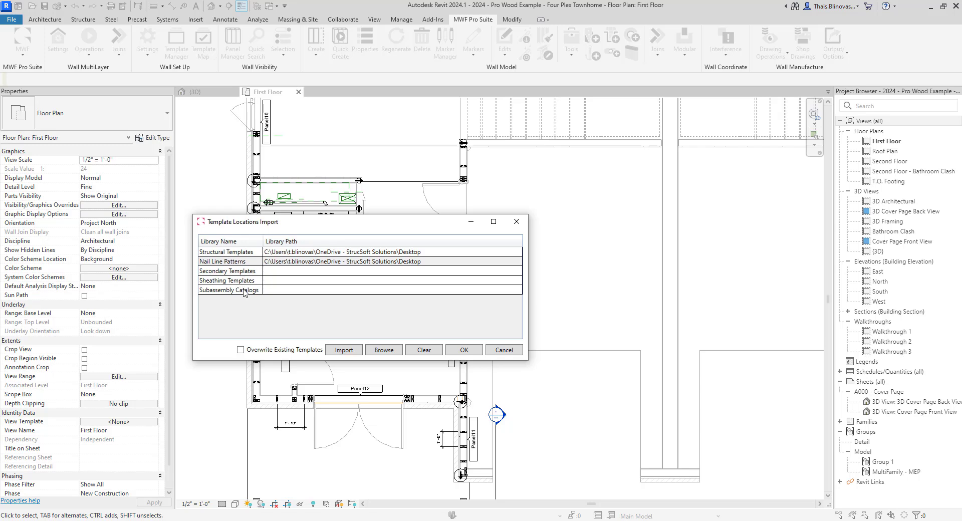
left_click(245, 290)
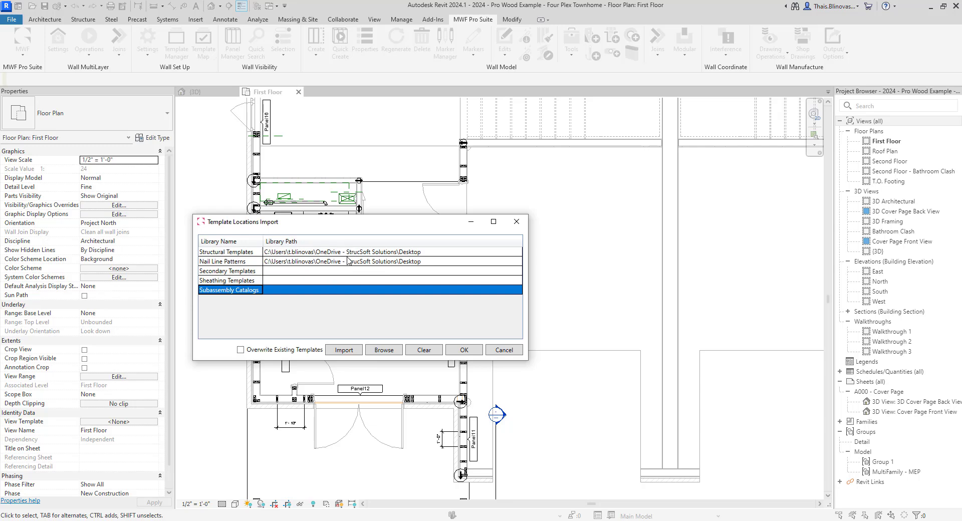
left_click(464, 352)
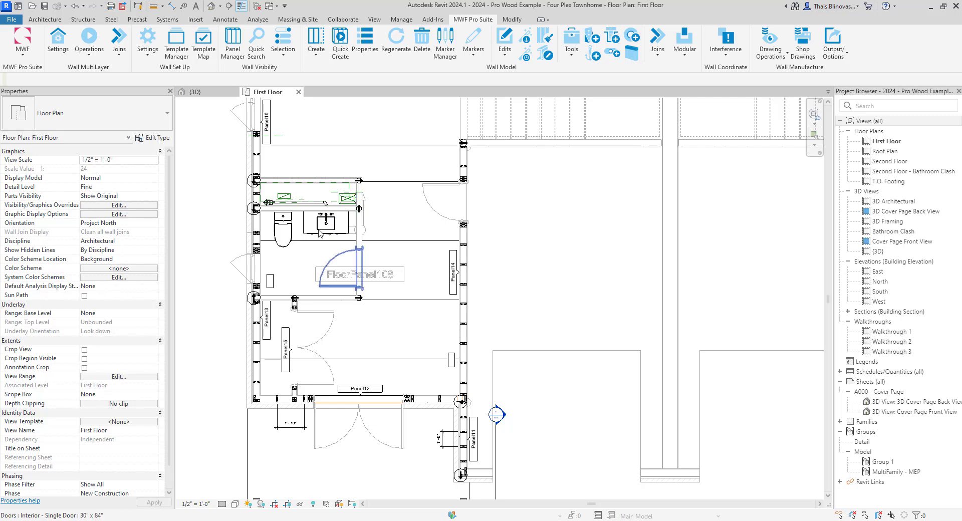
Step: Reopen Template Locations Import to review the stored library paths and the import options, and close it
left_click(22, 42)
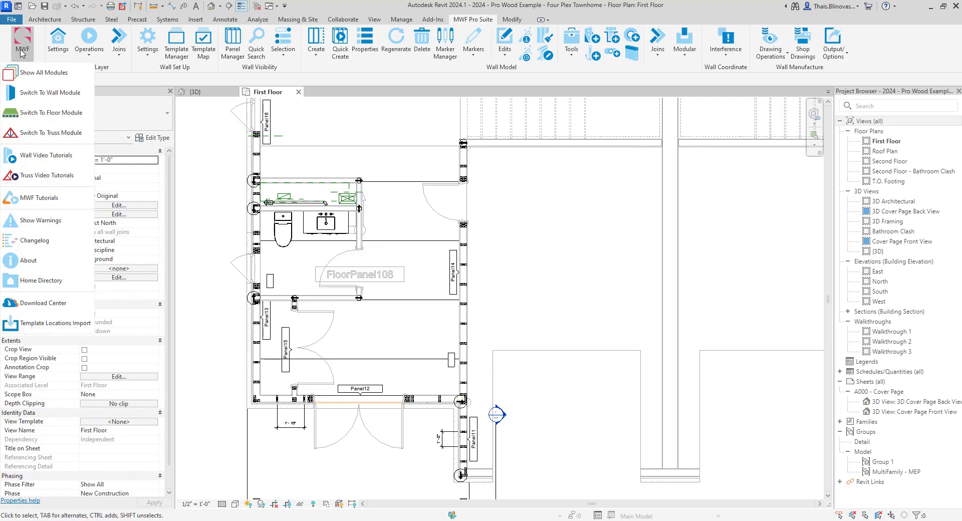
left_click(43, 323)
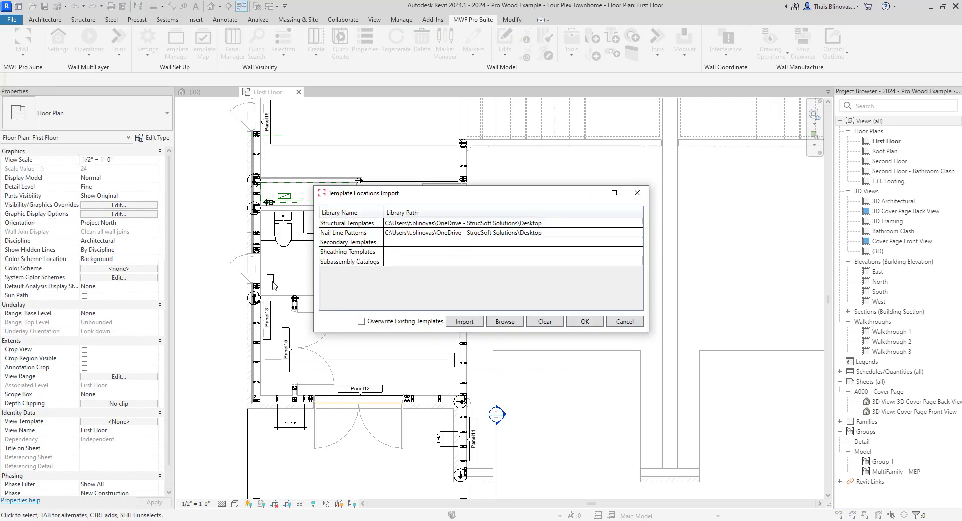
left_click_drag(457, 201, 298, 231)
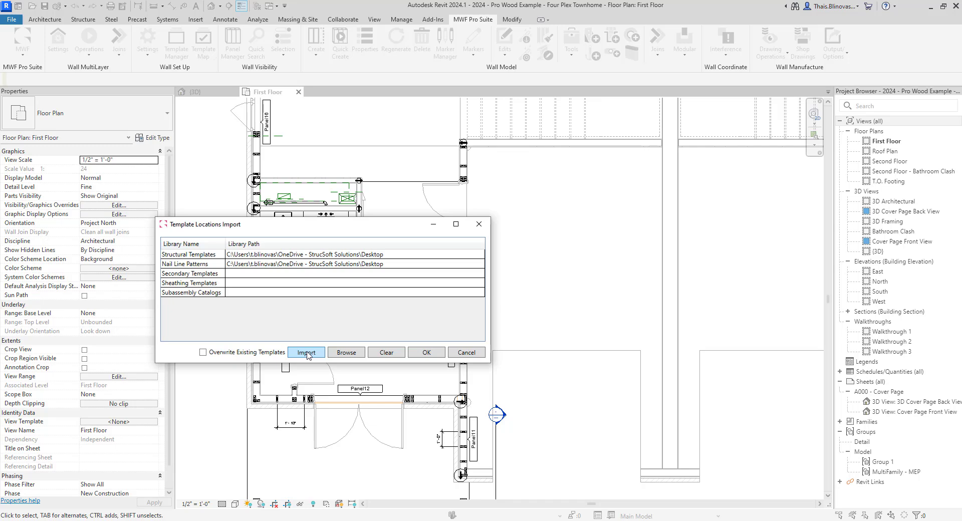
left_click(426, 352)
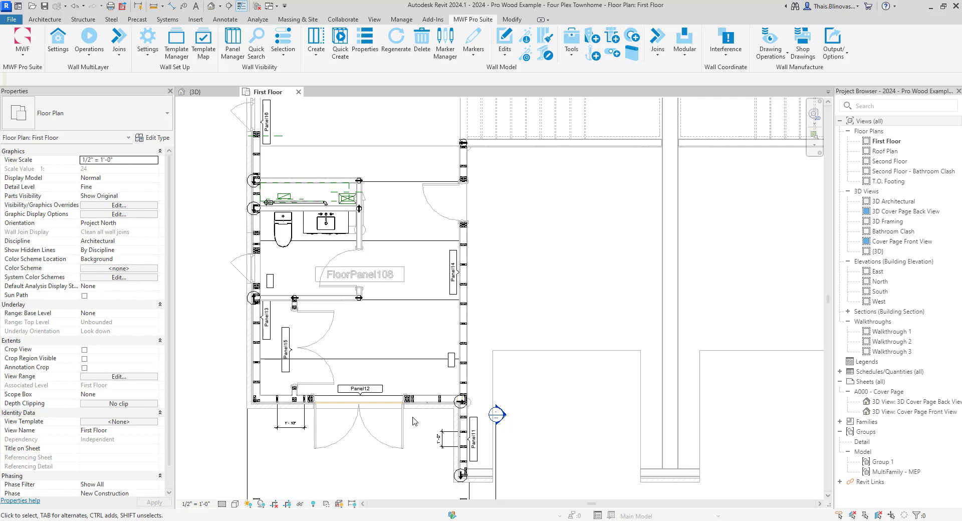
Step: Select the whole Panel5 wall with its framing below the stairs, isolate it in a 3D section box, and clear the selection
scroll(376, 368, "down", 4)
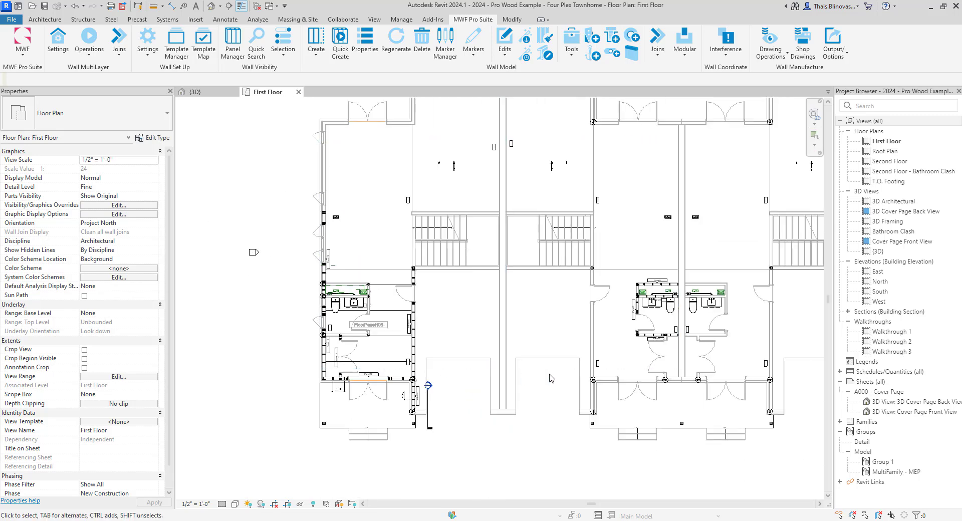
middle_click_drag(561, 408, 267, 433)
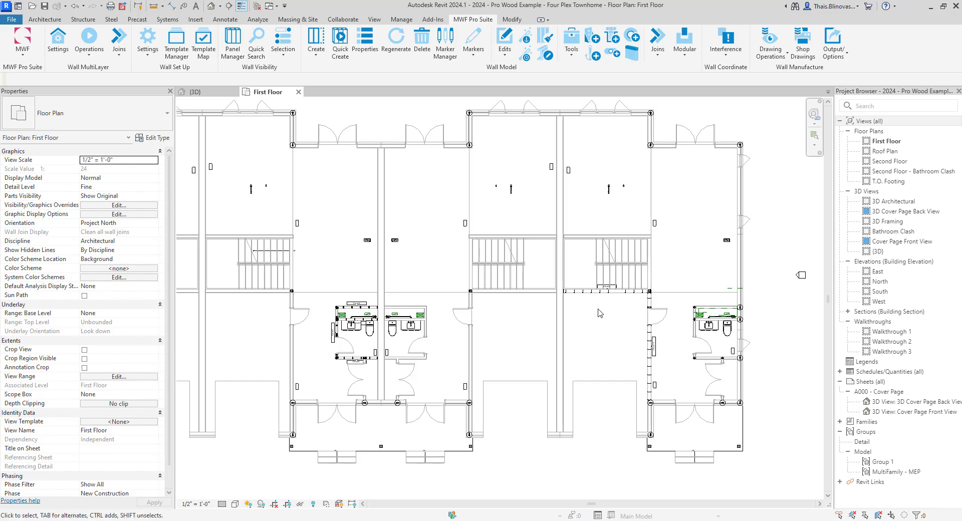
middle_click_drag(600, 313, 471, 361)
scroll(581, 323, "up", 5)
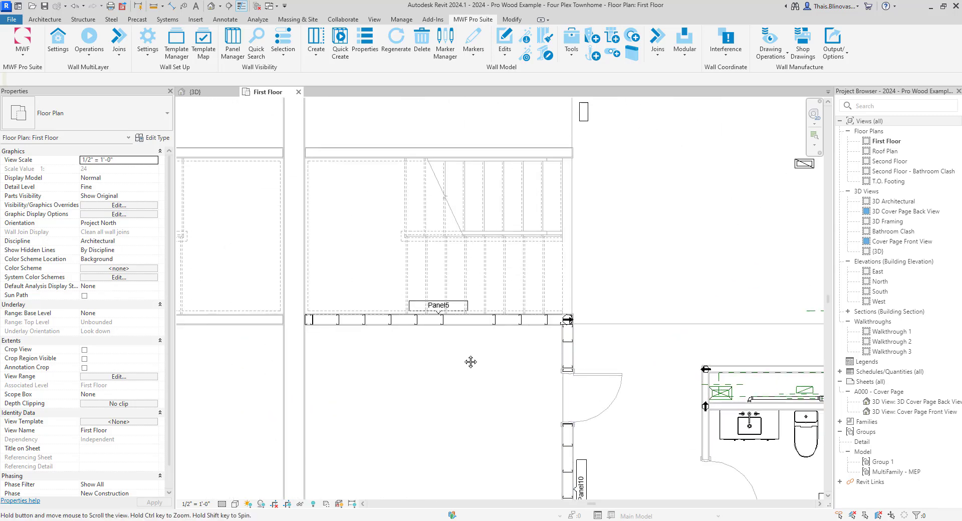
left_click_drag(267, 279, 602, 335)
scroll(470, 337, "up", 3)
scroll(471, 336, "down", 2)
middle_click_drag(479, 322, 489, 290)
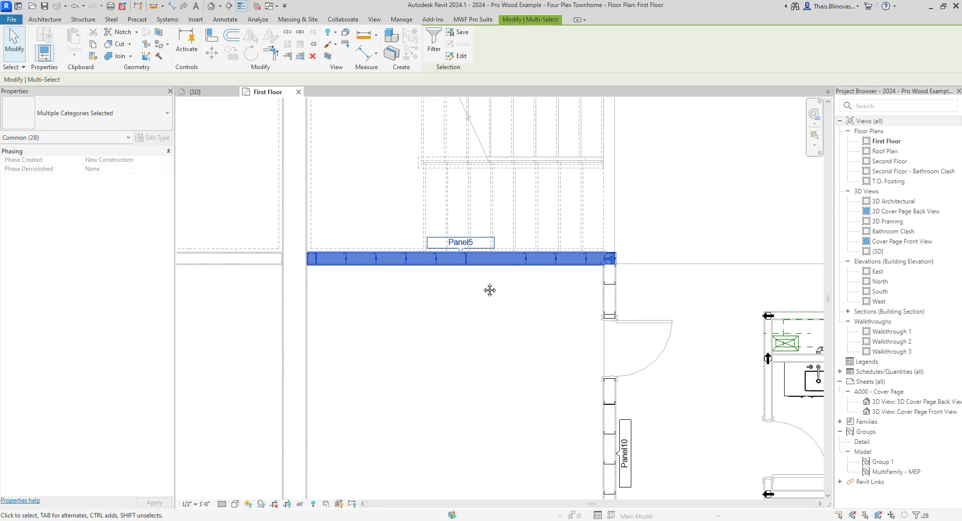
key("b")
key("x")
scroll(368, 388, "up", 4)
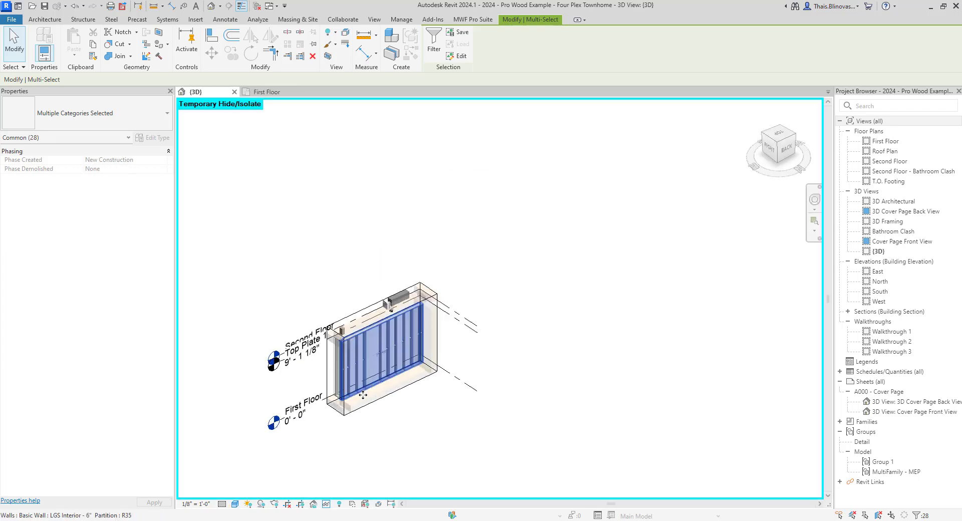
scroll(369, 388, "up", 5)
key("Escape")
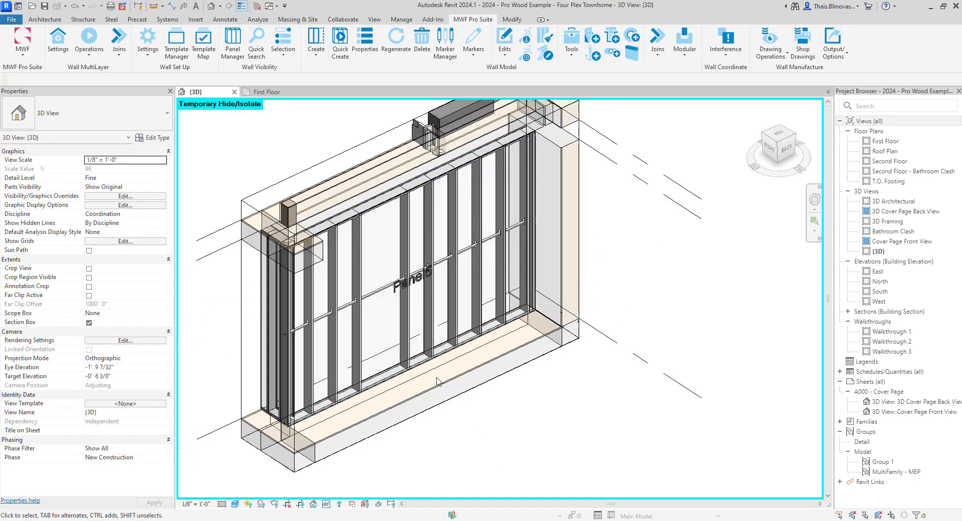
Step: Regenerate Panel5's framing from one of its studs and inspect the horizontal member passing through the stud holes
middle_click_drag(396, 375, 475, 381, "shift")
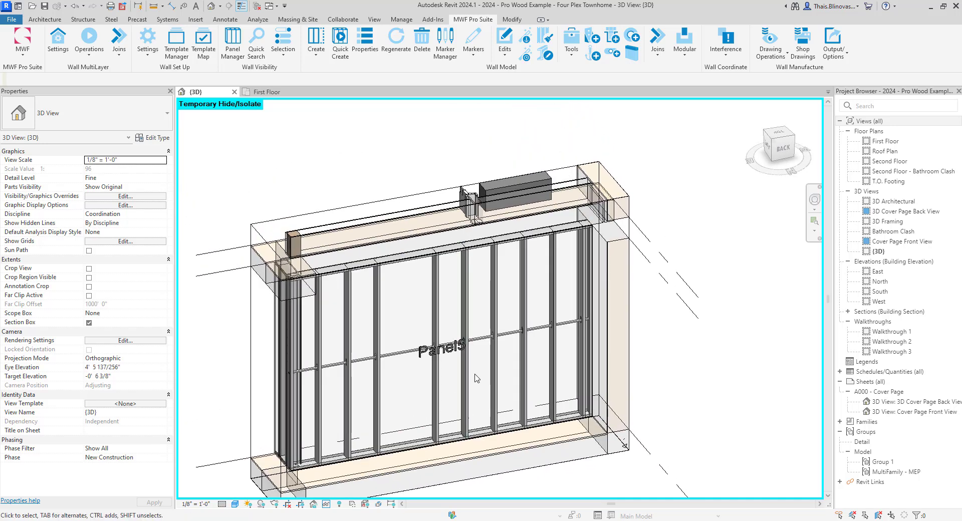
left_click(470, 377)
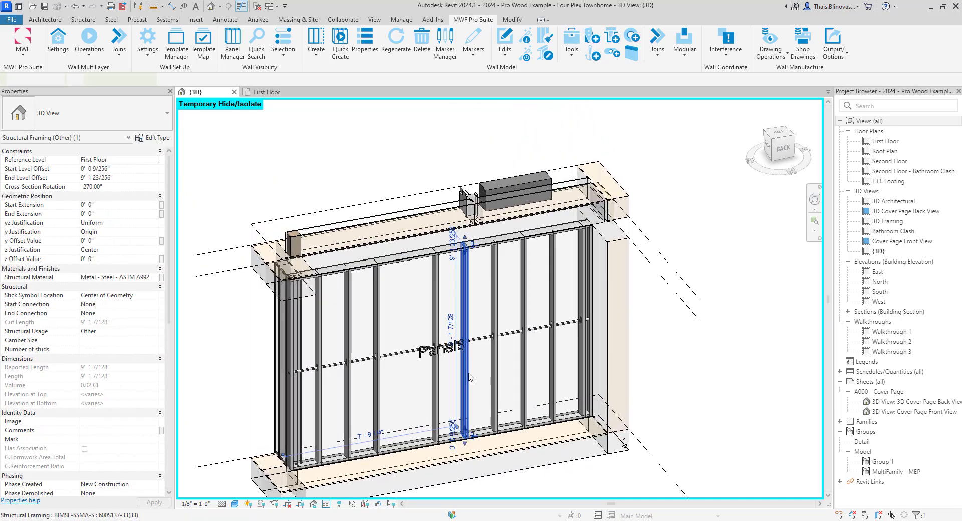
left_click(396, 42)
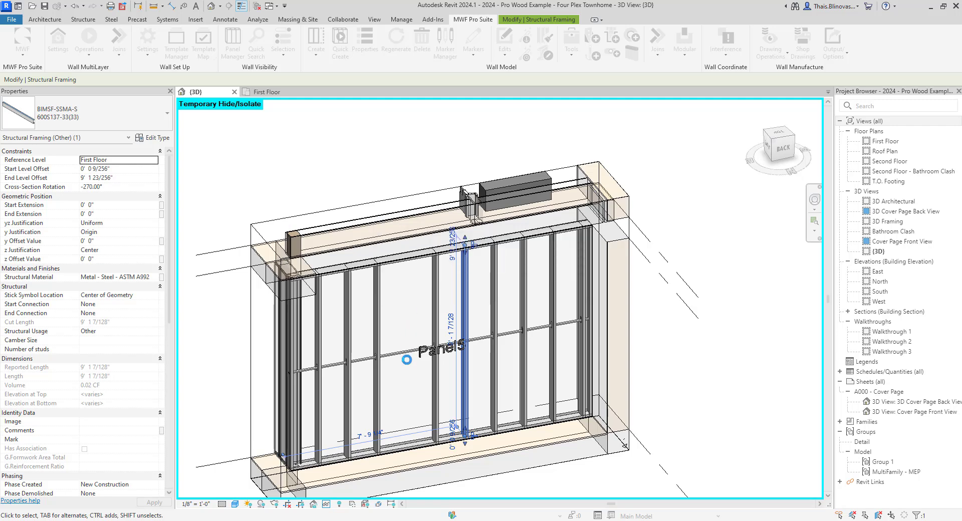
scroll(430, 381, "up", 3)
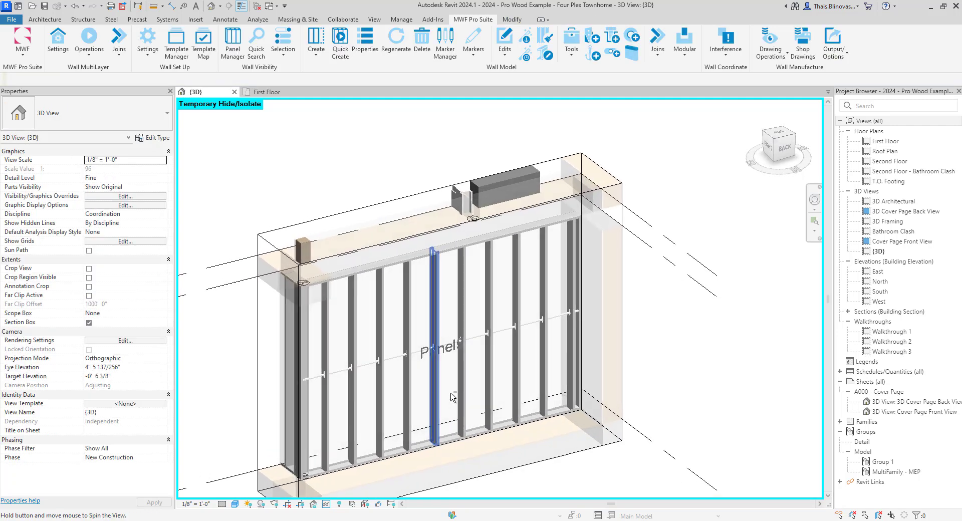
middle_click_drag(441, 380, 486, 380)
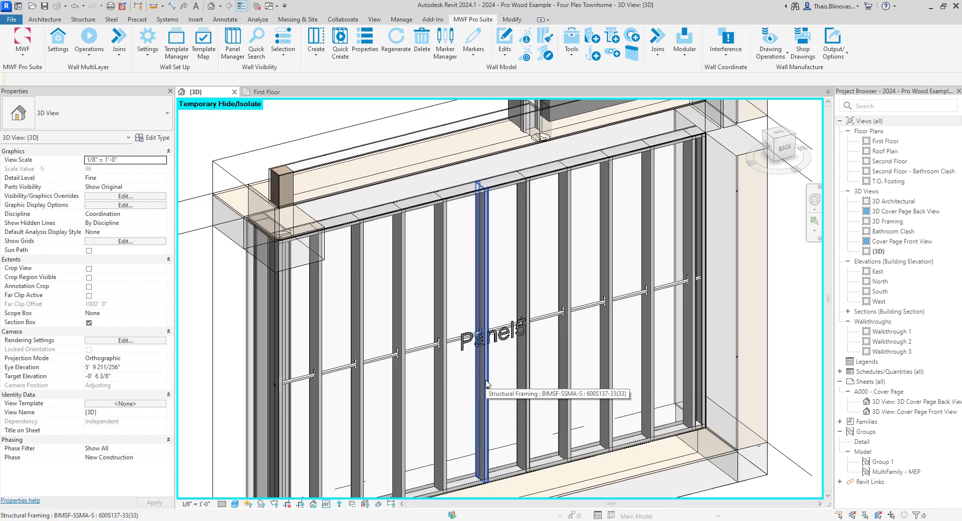
middle_click_drag(427, 375, 430, 357, "shift")
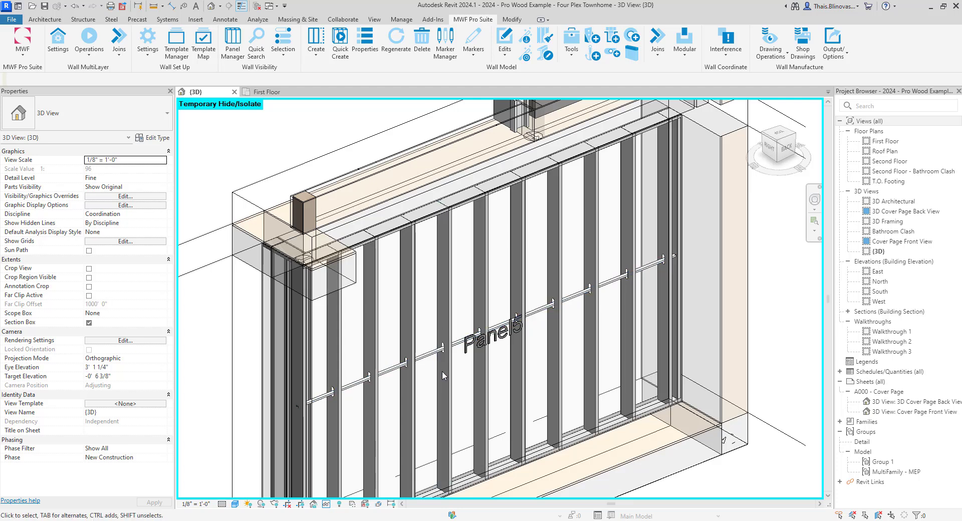
scroll(442, 371, "up", 2)
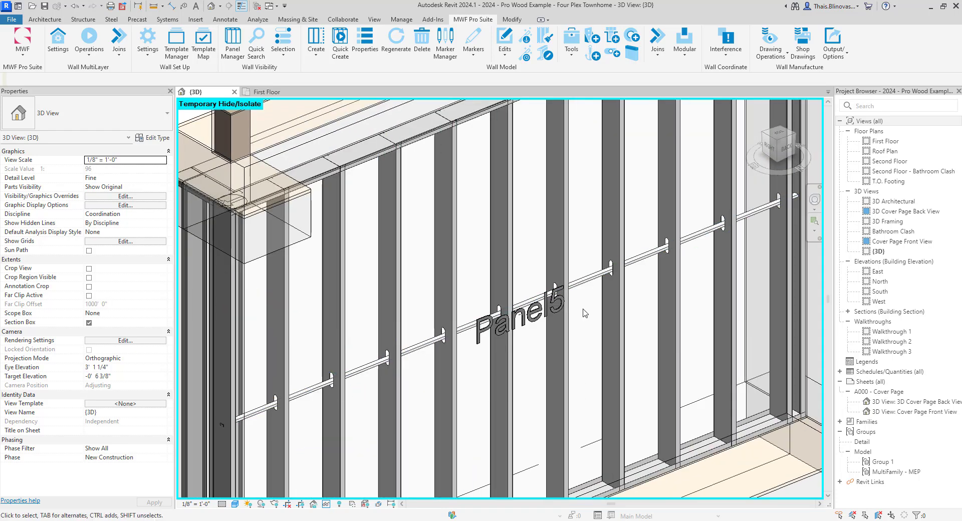
scroll(545, 360, "down", 2)
scroll(546, 360, "down", 2)
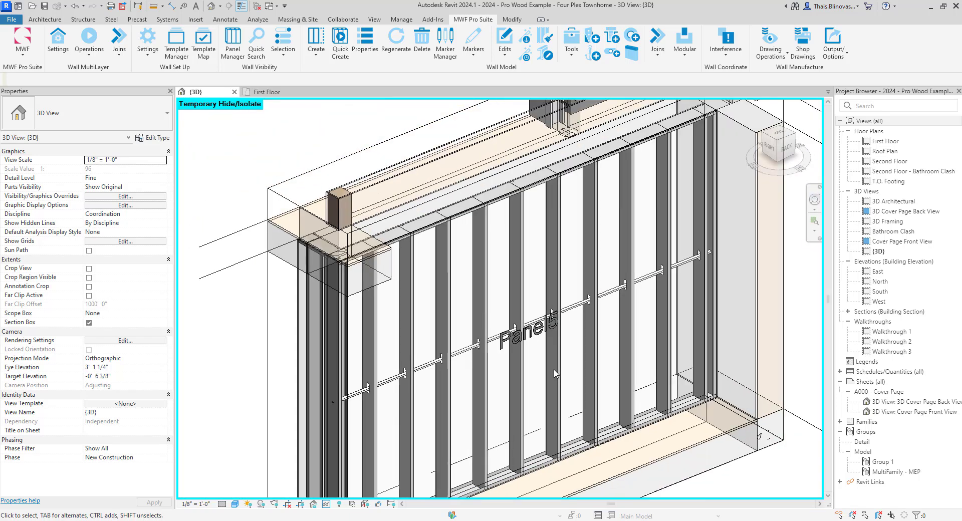
Step: Select a stud of Panel5 and show the miscellaneous feature list in the panel's MWF properties
left_click(550, 397)
scroll(550, 397, "up", 2)
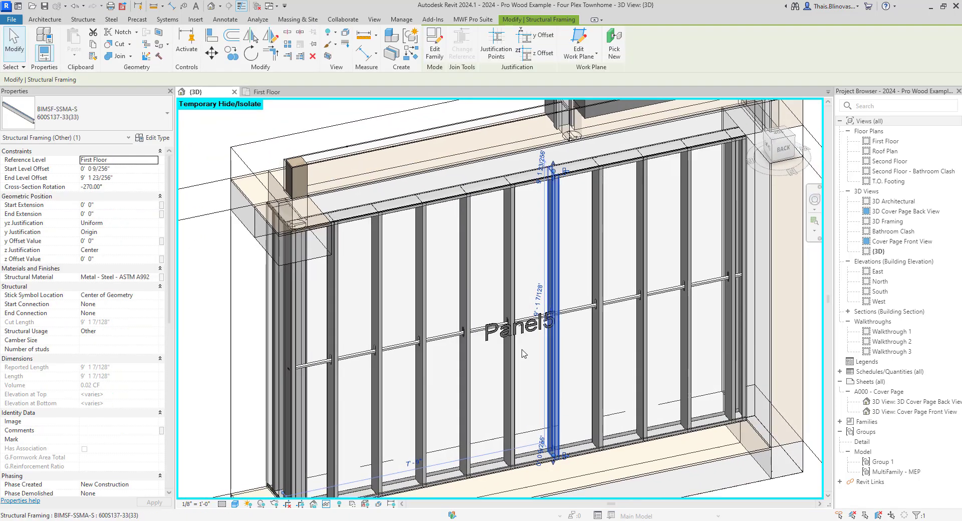
left_click(486, 19)
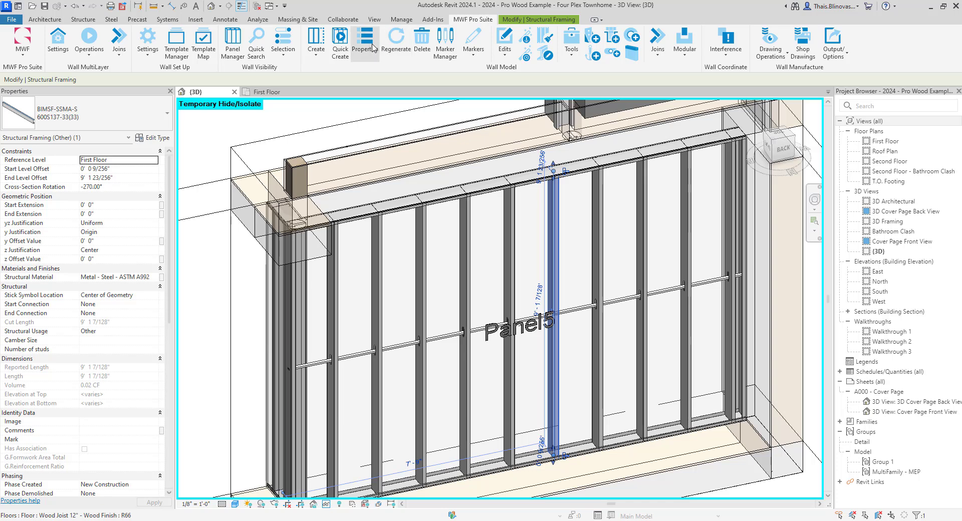
left_click(373, 48)
left_click(454, 110)
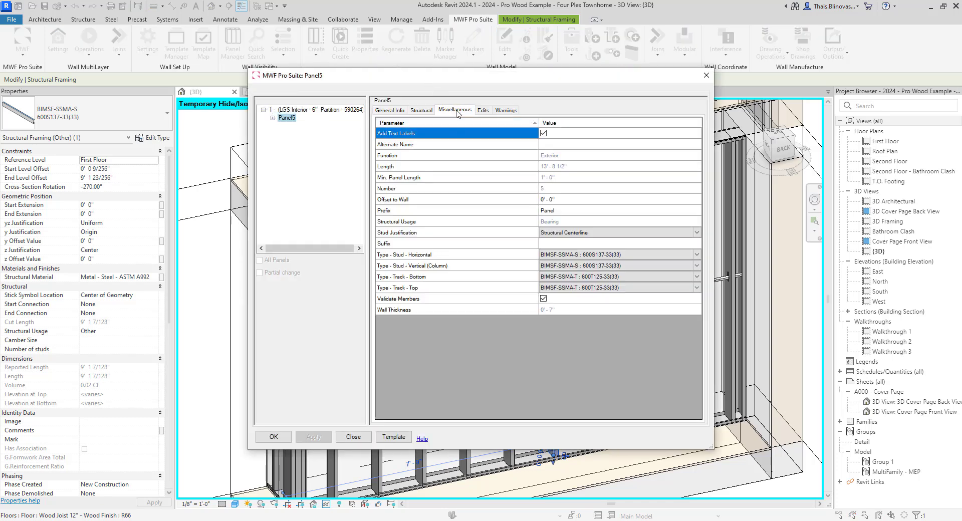
left_click_drag(452, 75, 267, 41)
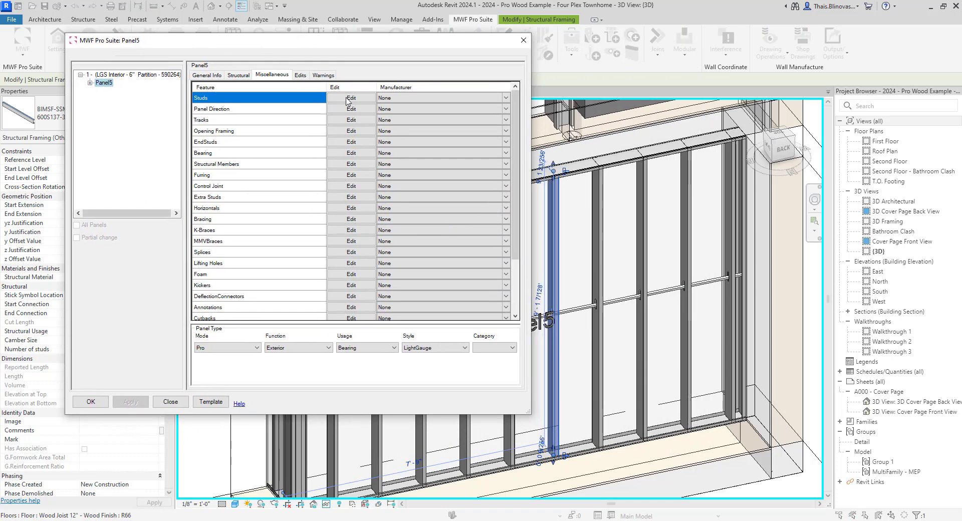
Step: Open Panel5's Horizontals settings, load the Horizontals1 definition and review its punch-hole configuration
scroll(282, 258, "down", 3)
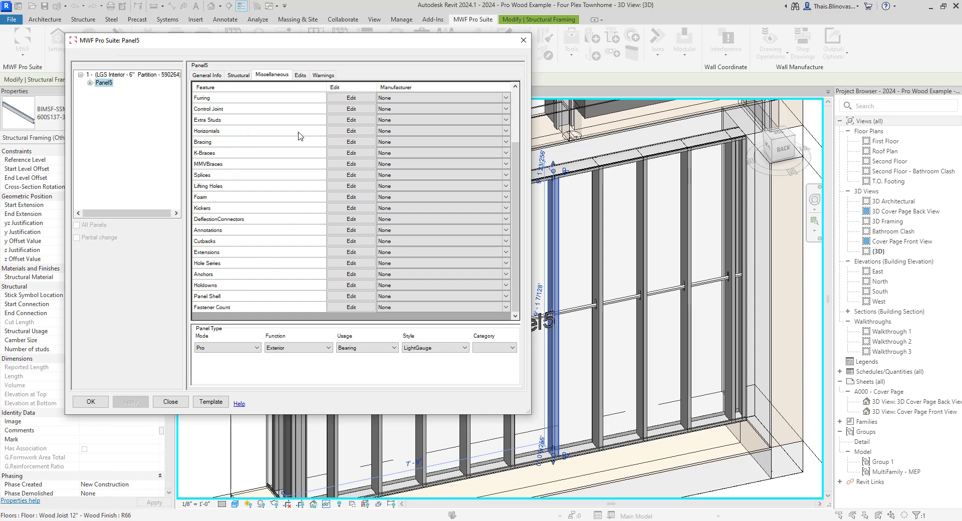
left_click(352, 131)
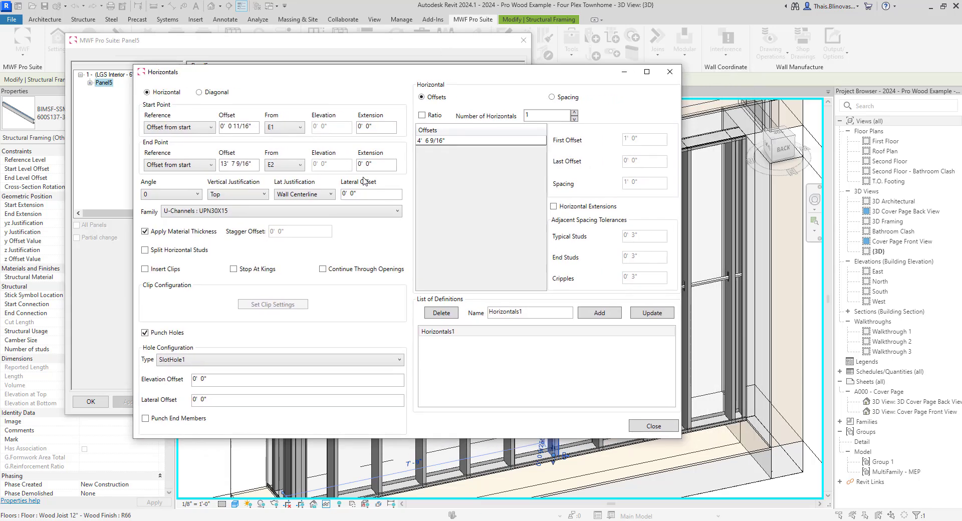
left_click(445, 333)
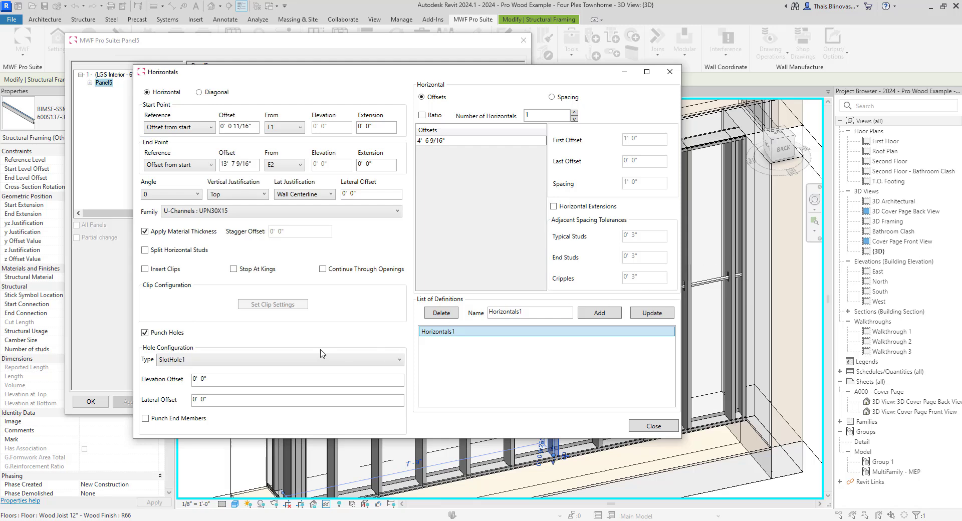
left_click(146, 333)
left_click_drag(532, 71, 550, 39)
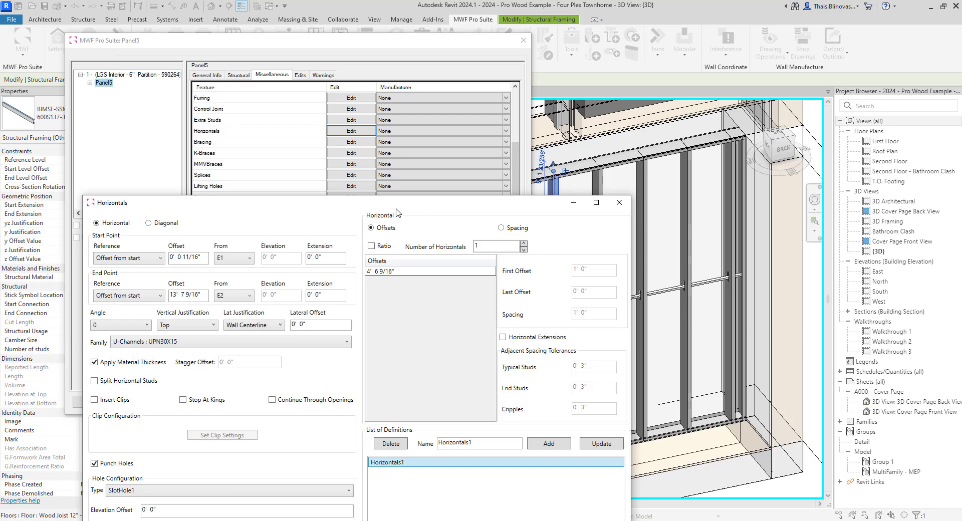
left_click_drag(395, 207, 473, 68)
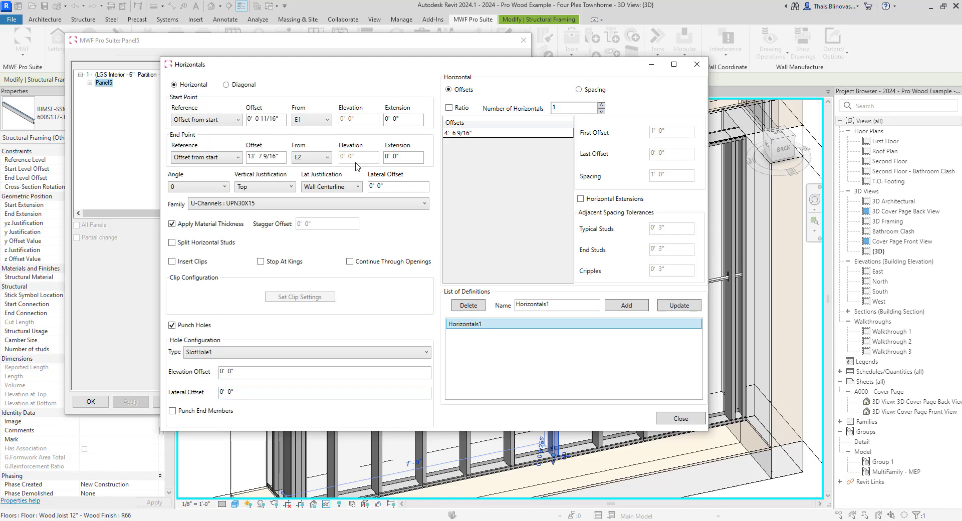
left_click_drag(446, 66, 338, 103)
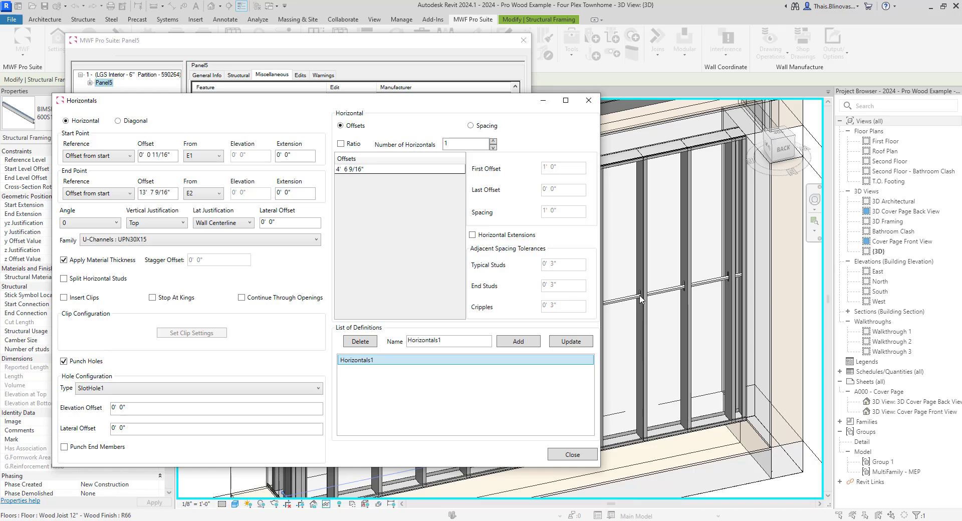
left_click_drag(404, 102, 458, 117)
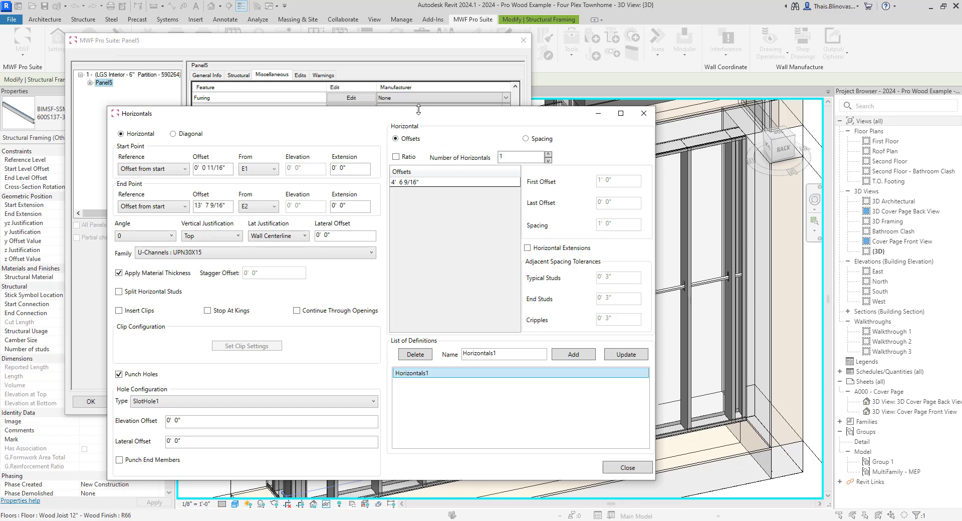
left_click_drag(418, 112, 485, 90)
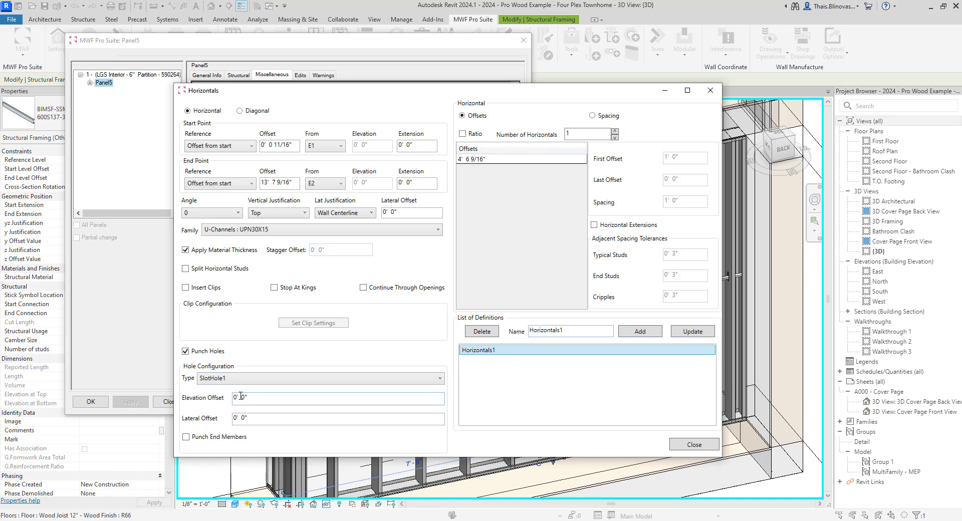
Step: Set the Horizontals1 hole elevation offset to -0' 0 1/2", update the definition and apply it to Panel5
left_click(243, 397)
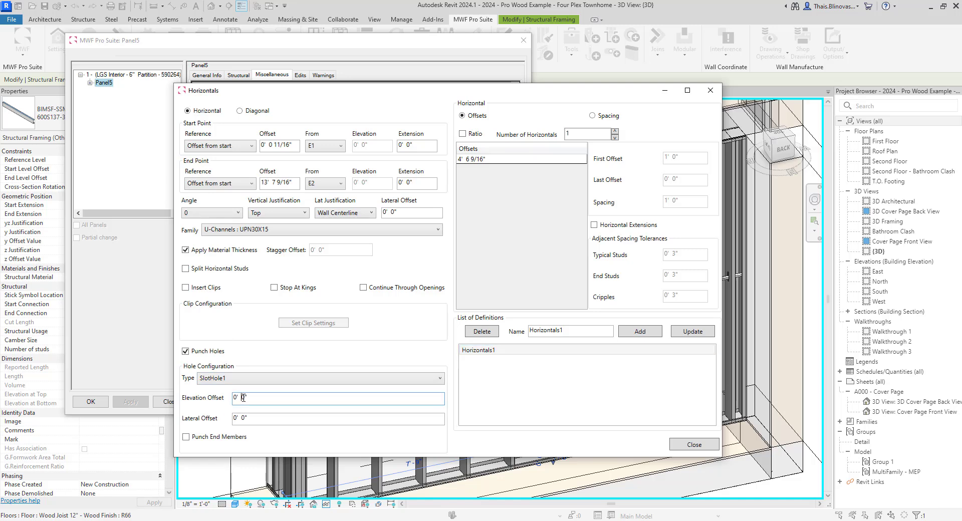
double_click(244, 397)
type("-")
key("BackSpace")
left_click(477, 351)
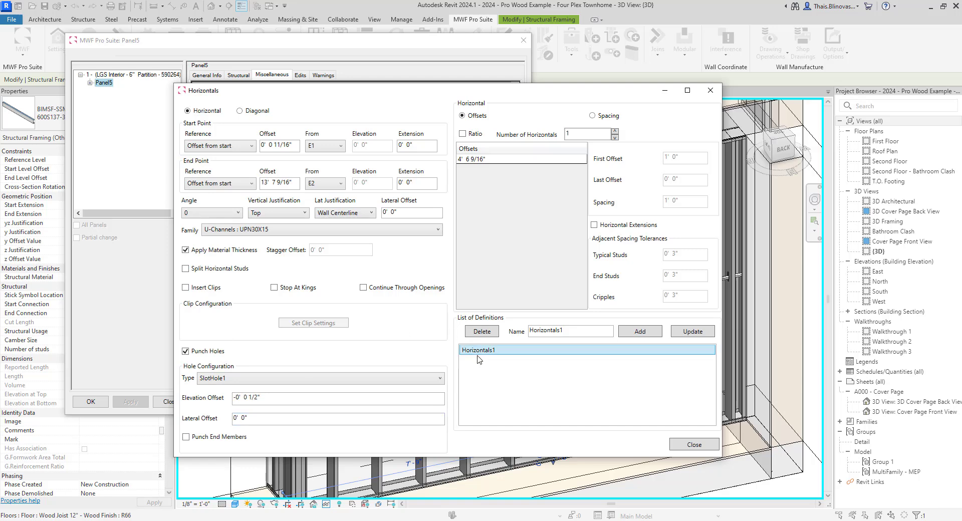
left_click(693, 333)
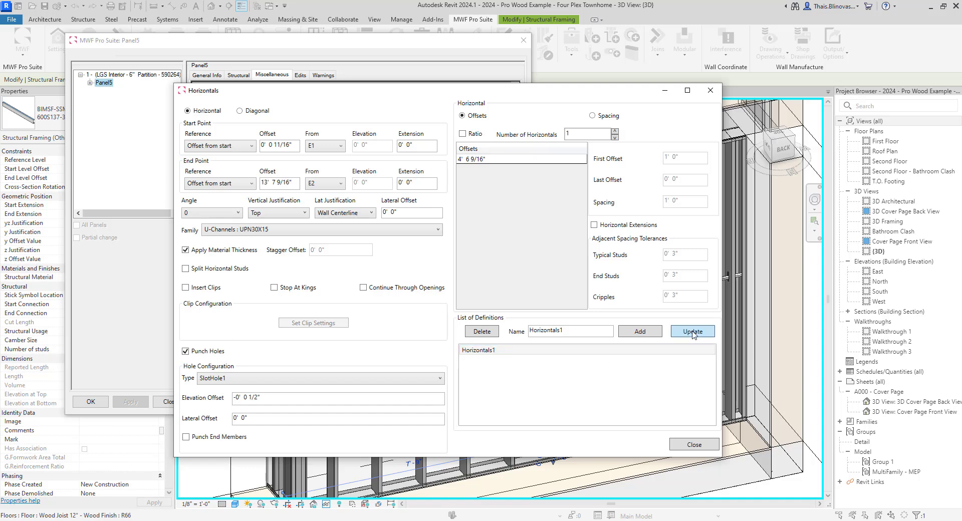
left_click(472, 352)
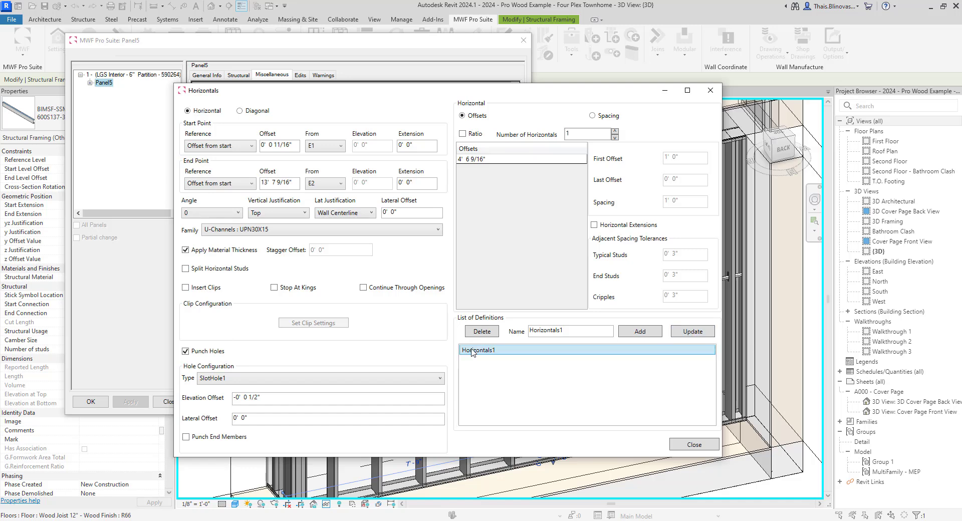
left_click(692, 445)
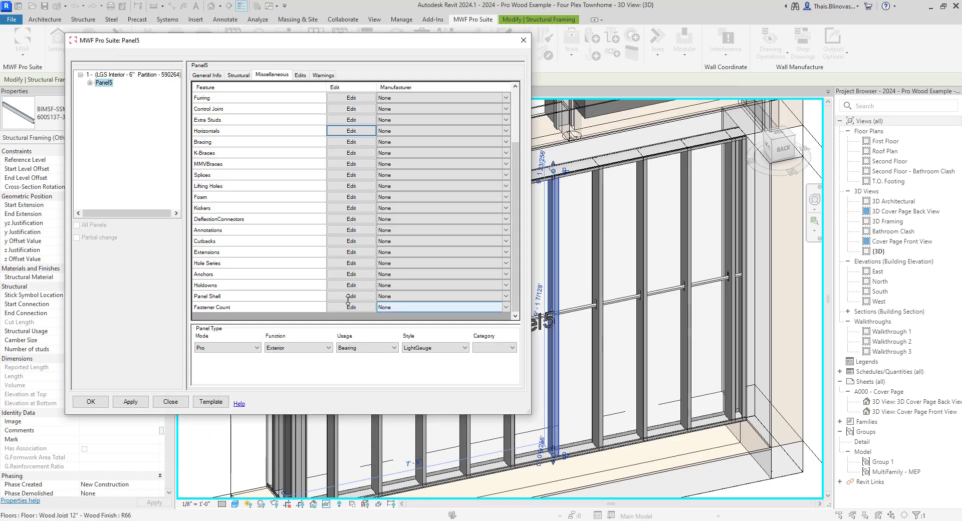
left_click(90, 401)
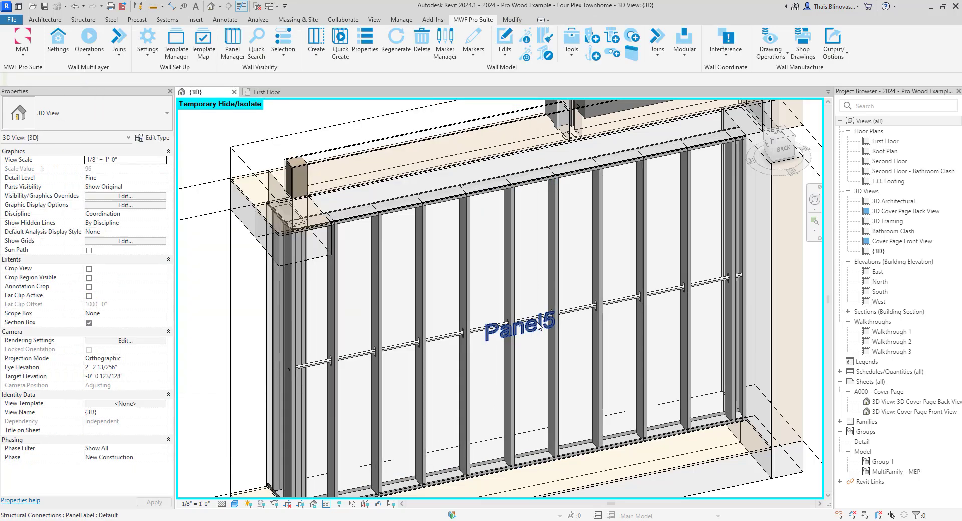
Step: Inspect the stud holes around Panel5's horizontal up close, and undo the last change to the panel
scroll(593, 305, "up", 6)
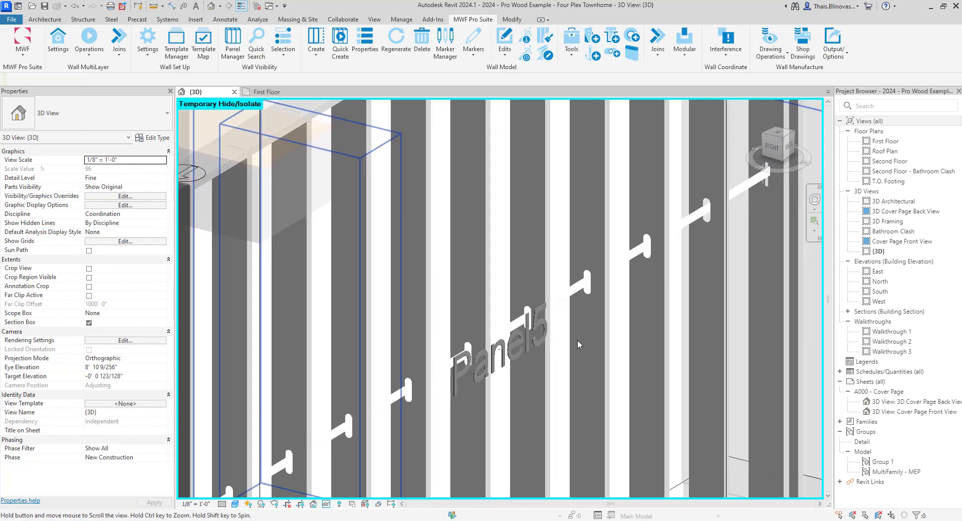
scroll(526, 384, "up", 2)
middle_click_drag(525, 384, 507, 323, "shift")
scroll(513, 338, "down", 5)
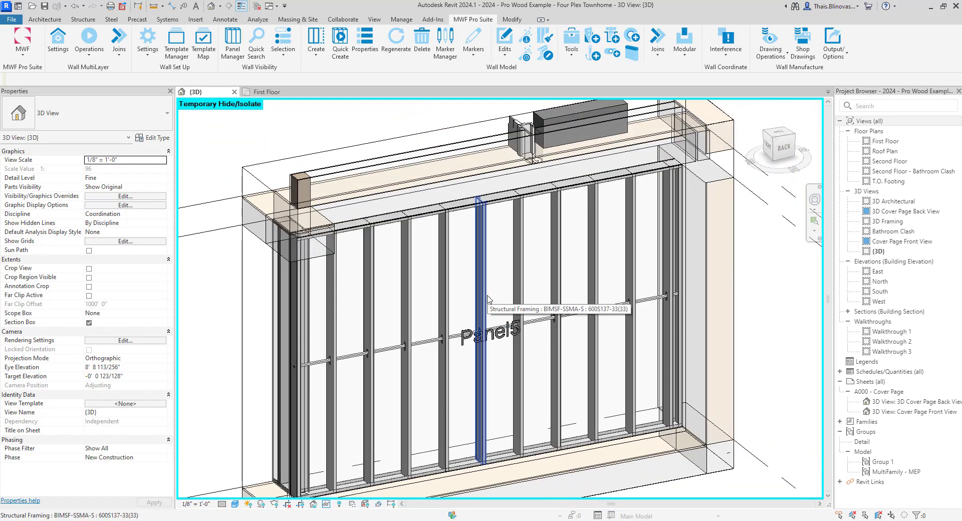
left_click(72, 7)
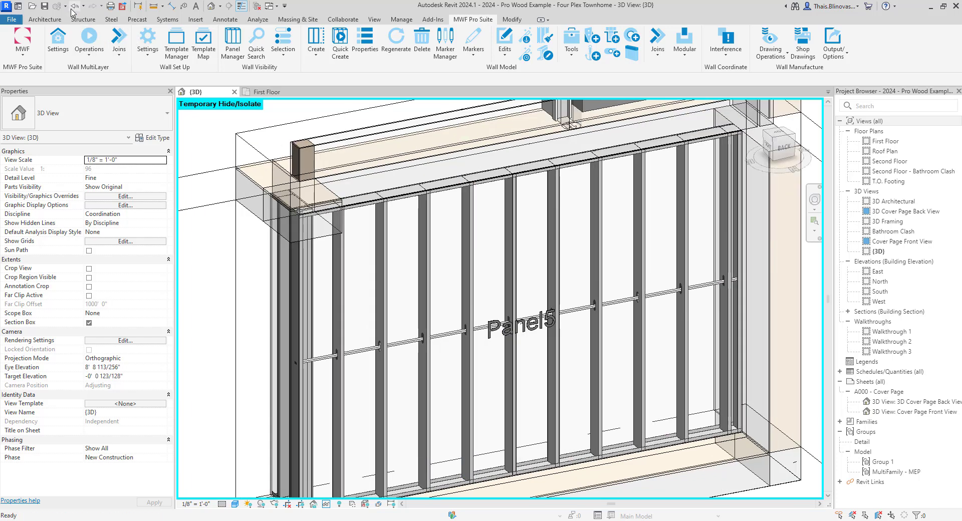
Step: Select a Panel5 stud again and reopen the panel's MWF properties at the miscellaneous features
left_click(563, 179)
scroll(593, 331, "up", 1)
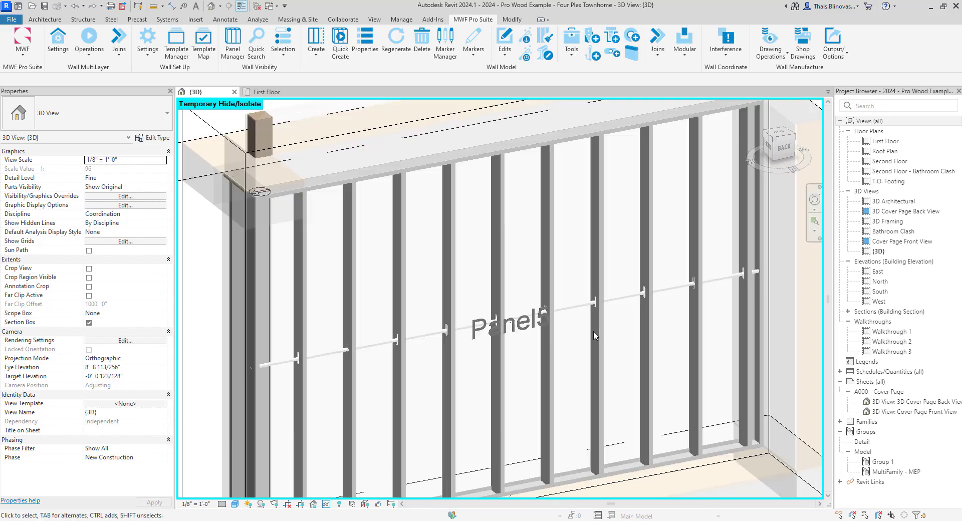
scroll(595, 336, "up", 3)
left_click(595, 336)
scroll(596, 335, "down", 2)
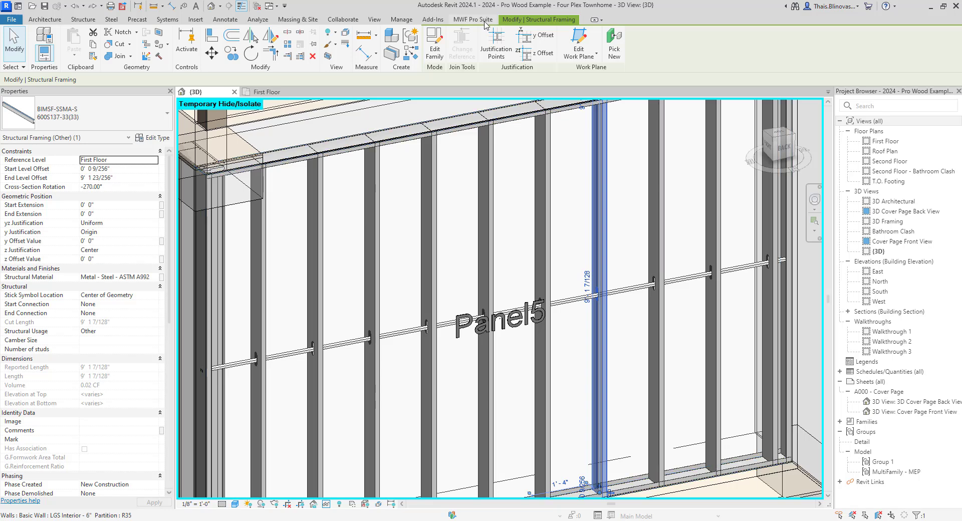
left_click(478, 20)
left_click(365, 42)
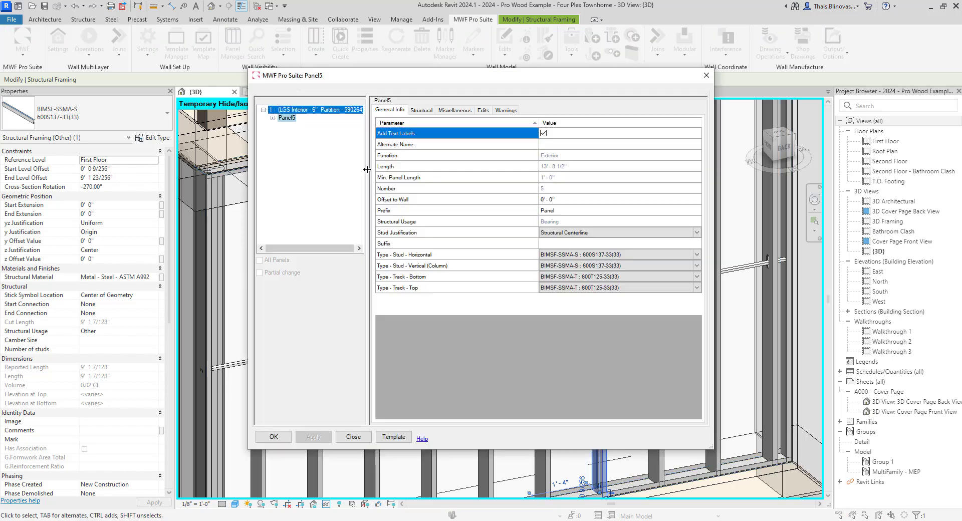
left_click(455, 110)
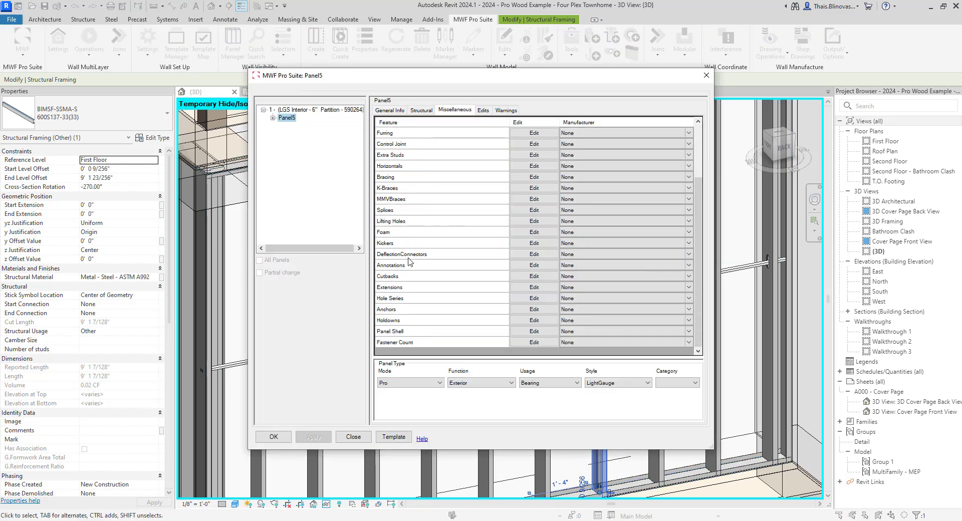
Step: Set the Horizontals1 definition's hole elevation offset to -0' 1", update the definition and apply it to Panel5
left_click(532, 166)
left_click(542, 340)
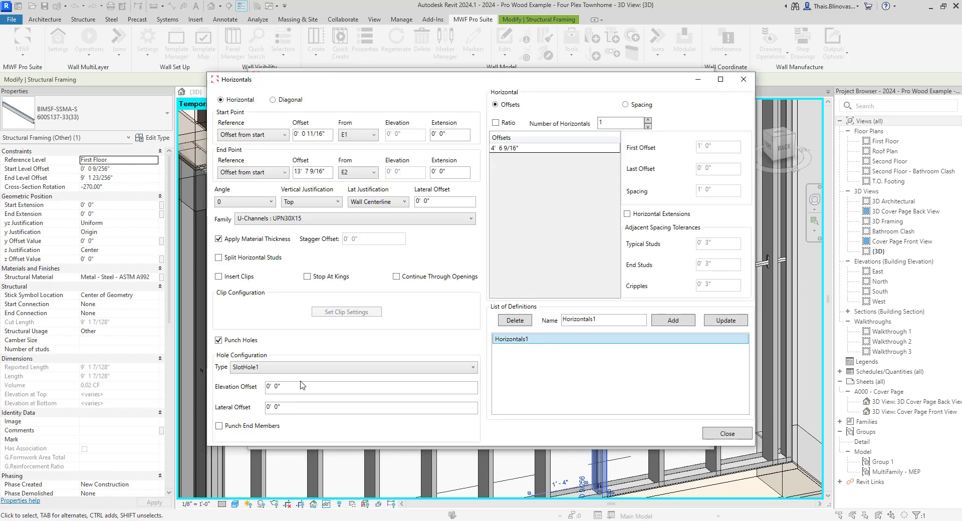
left_click(275, 385)
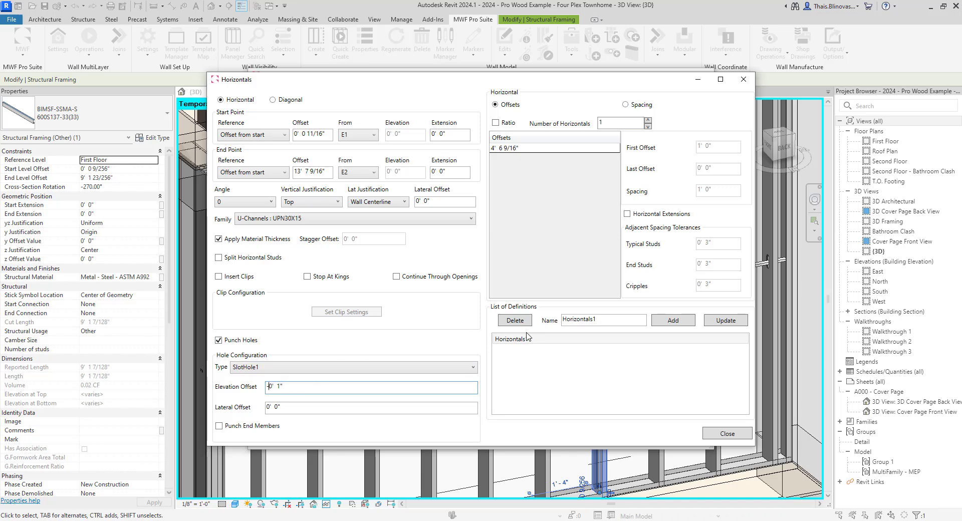
left_click(541, 341)
left_click(736, 321)
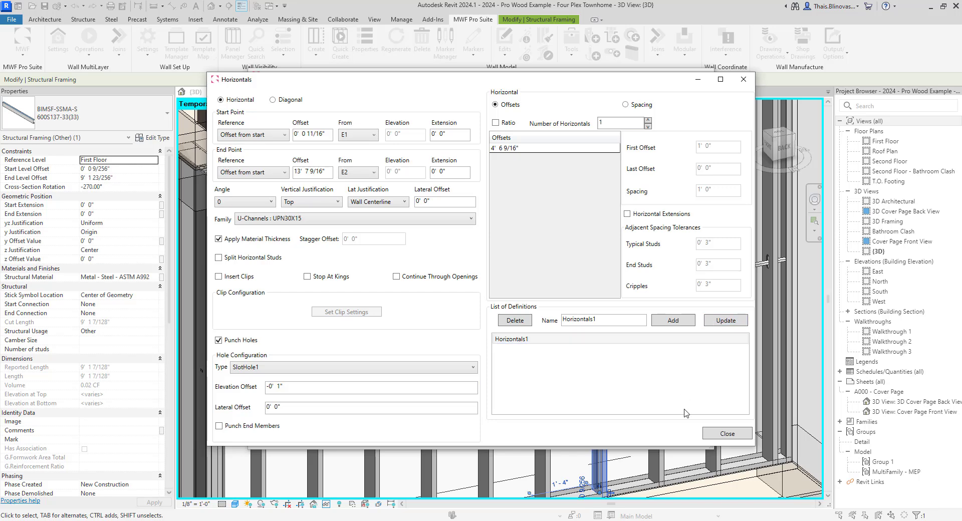
left_click(726, 434)
left_click(274, 437)
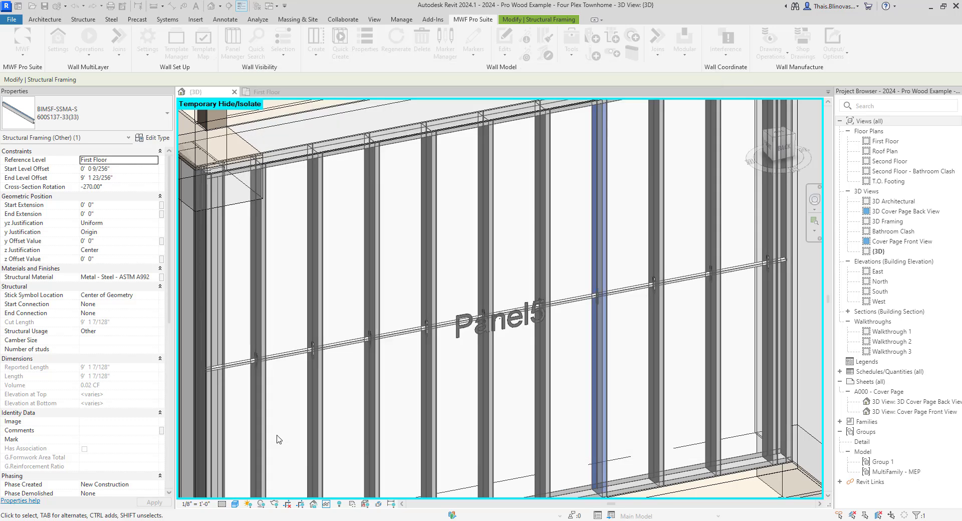
Step: Inspect the position of the punched stud holes relative to the horizontal running through Panel5
scroll(607, 303, "up", 3)
middle_click_drag(607, 304, 605, 429, "shift")
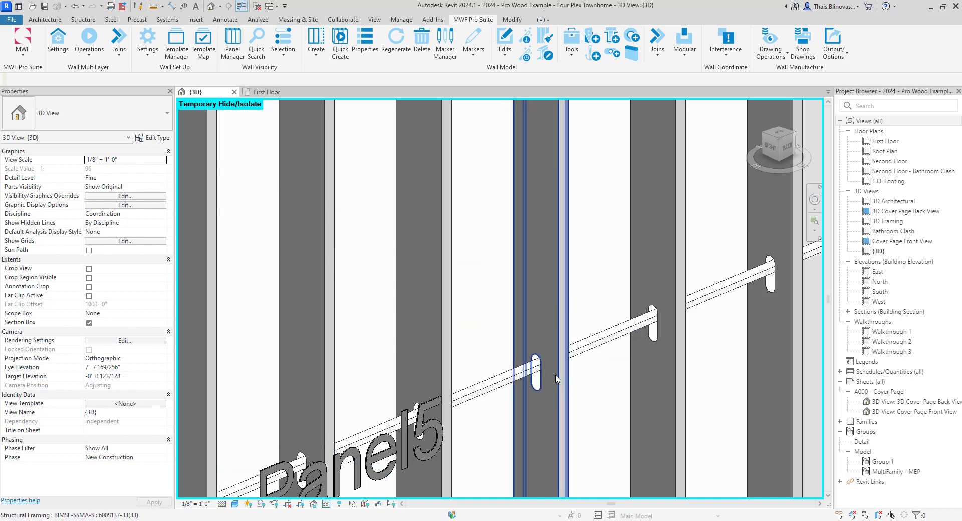
middle_click_drag(563, 383, 555, 327)
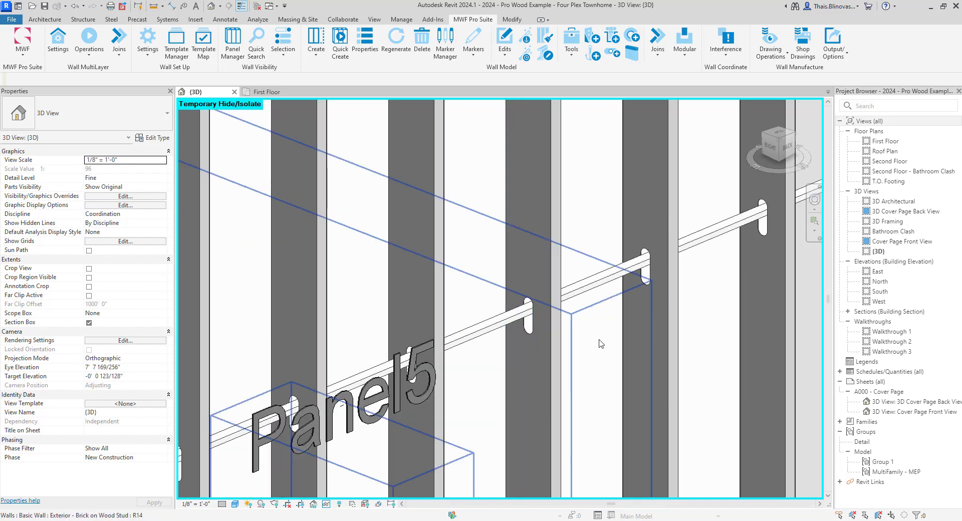
scroll(601, 341, "down", 3)
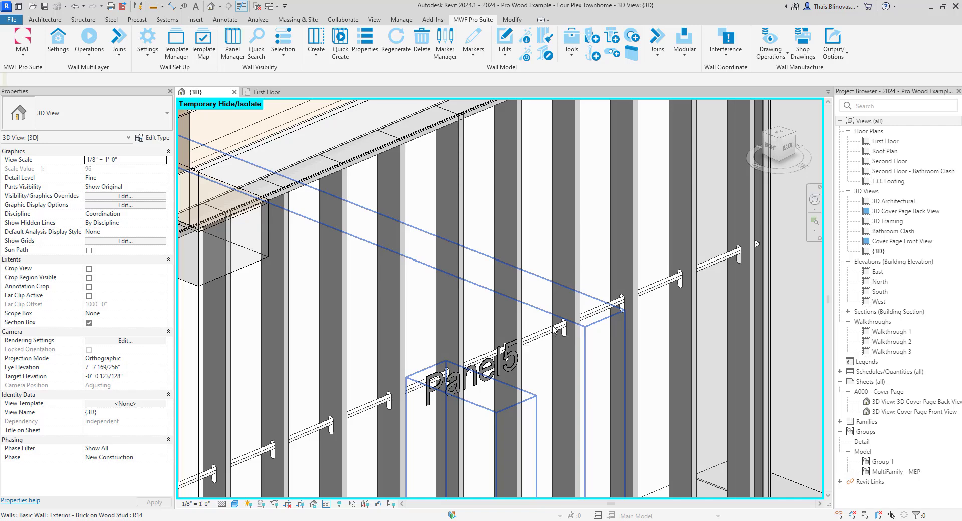
scroll(555, 330, "down", 4)
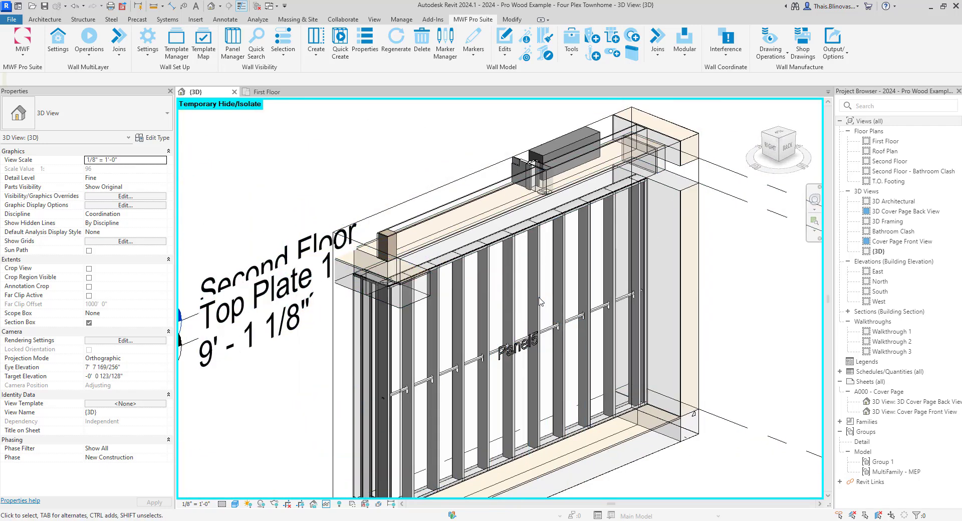
scroll(550, 324, "up", 3)
Step: Select a Panel5 stud and reopen the panel's Horizontals settings with the Horizontals1 definition loaded
left_click(535, 266)
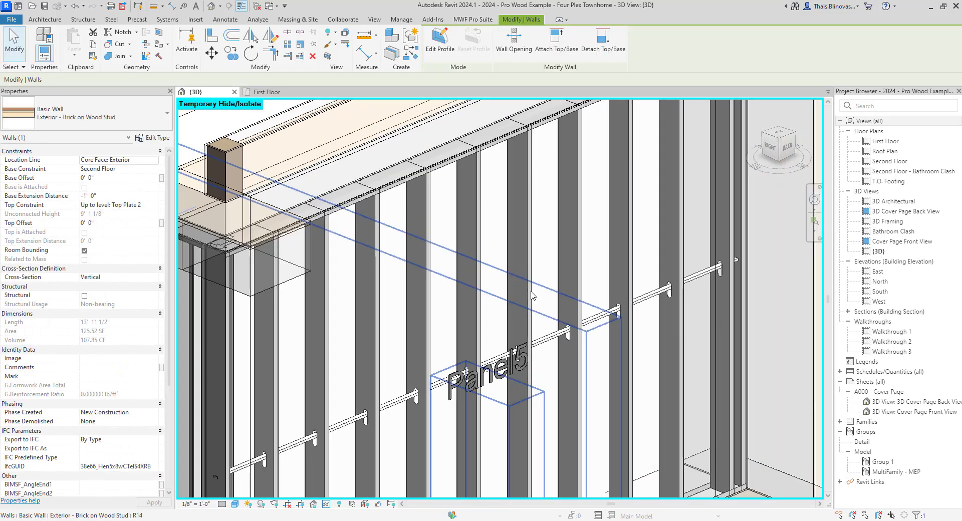
left_click(473, 19)
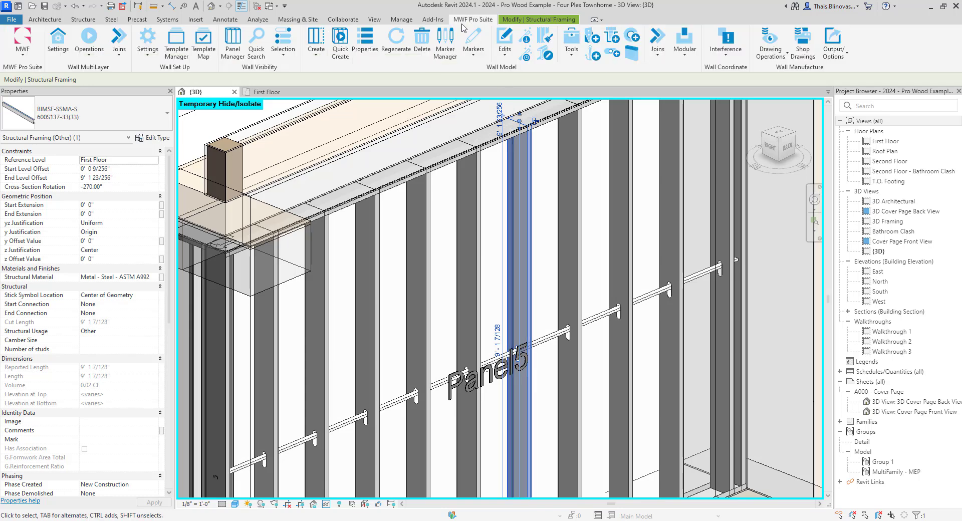
left_click(365, 42)
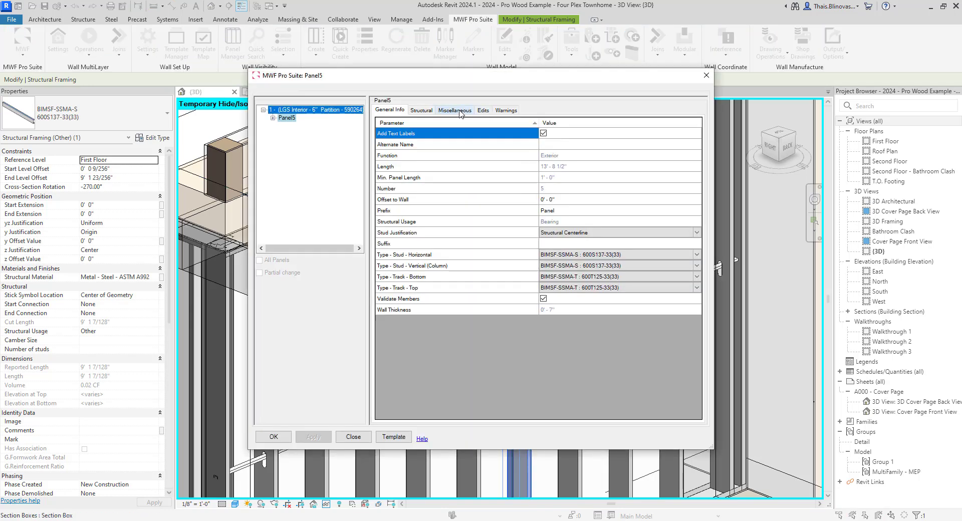
left_click(455, 110)
left_click(534, 243)
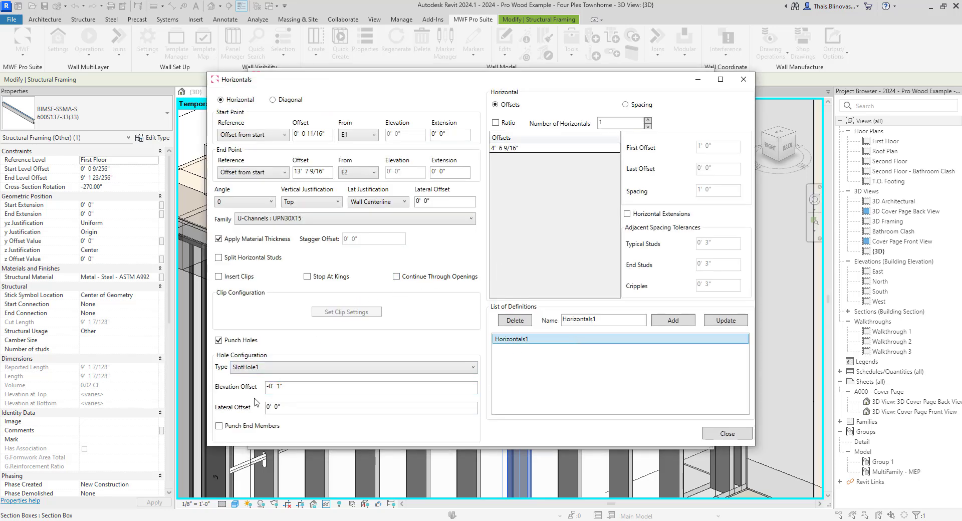
Step: Set the hole elevation offset to 0' 0" and the lateral offset to 0' 1", update Horizontals1 and apply it to Panel5
left_click(289, 388)
type("0")
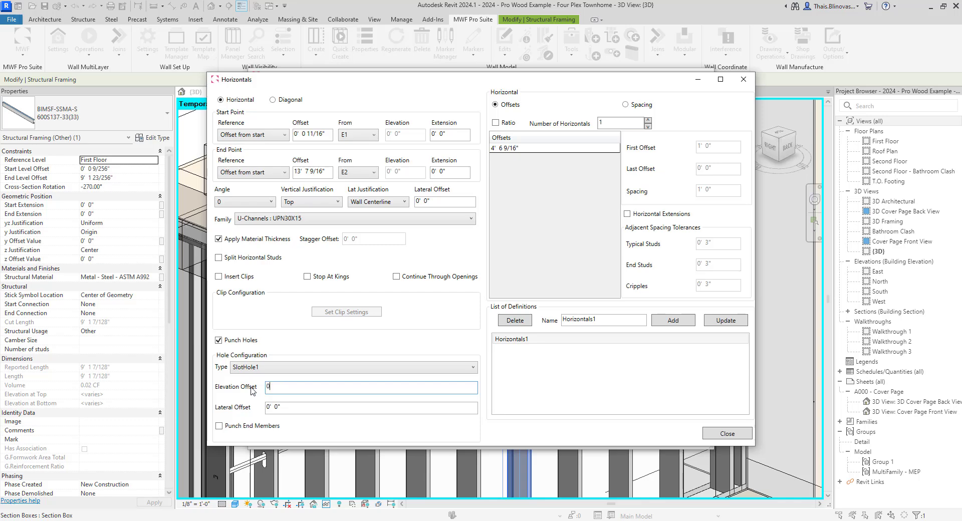
left_click(282, 407)
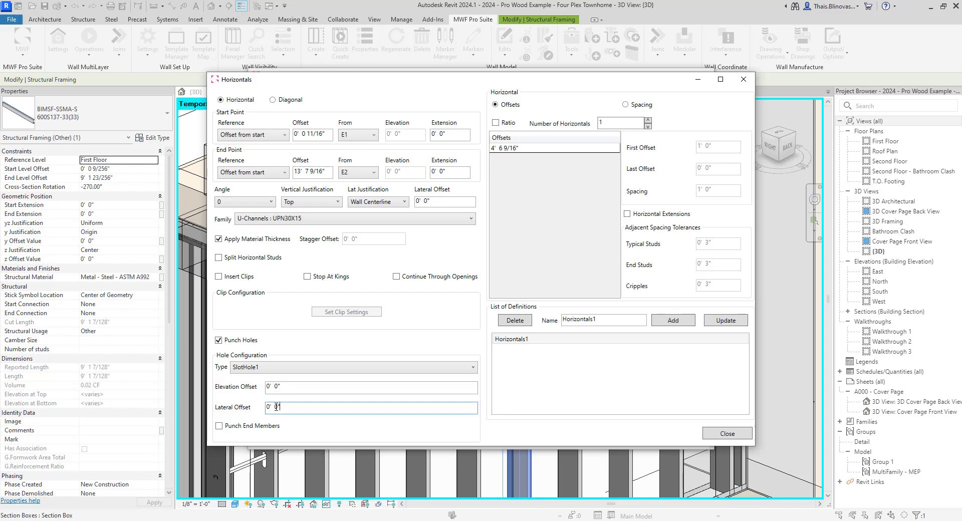
double_click(276, 407)
left_click(634, 338)
left_click(723, 321)
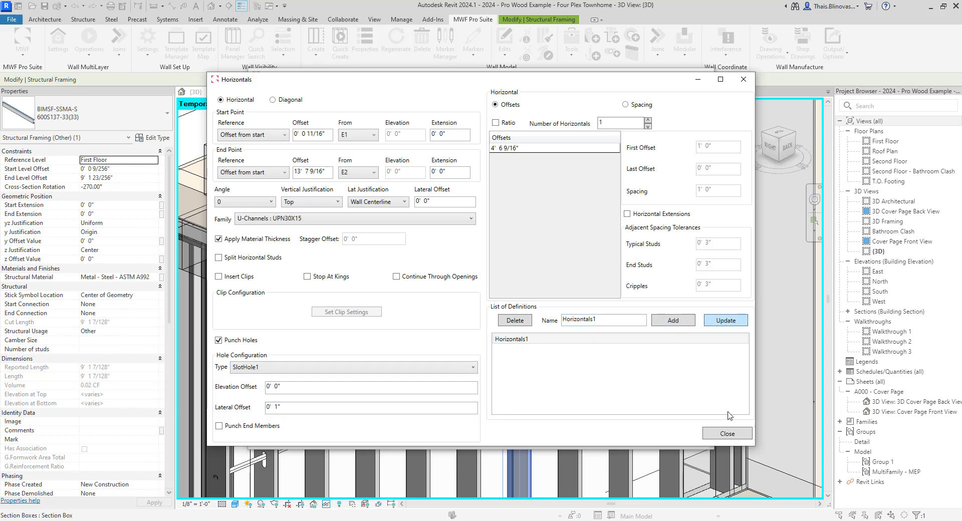
left_click(727, 439)
left_click(270, 436)
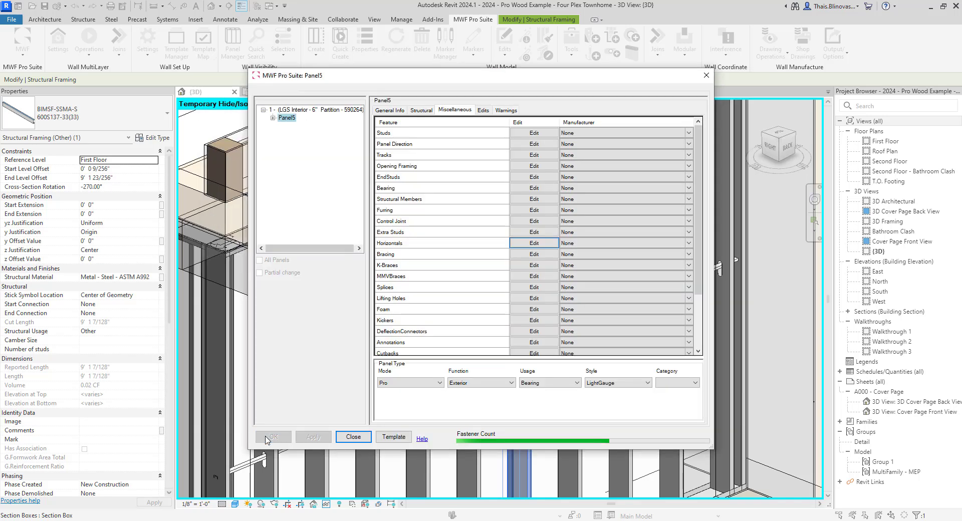
Step: Examine the laterally offset stud holes against Panel5's U-channel horizontal, selecting the channel and viewing it from several angles
scroll(378, 422, "up", 3)
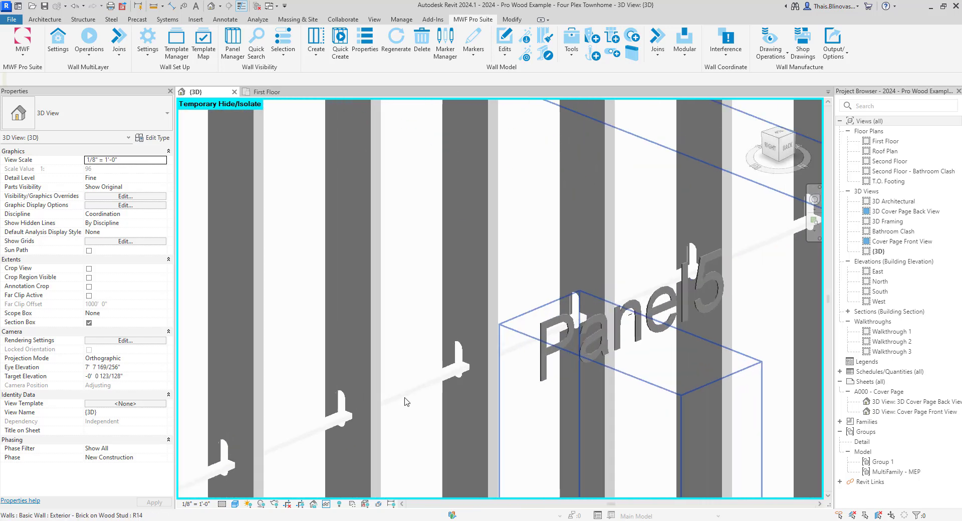
scroll(407, 401, "up", 4)
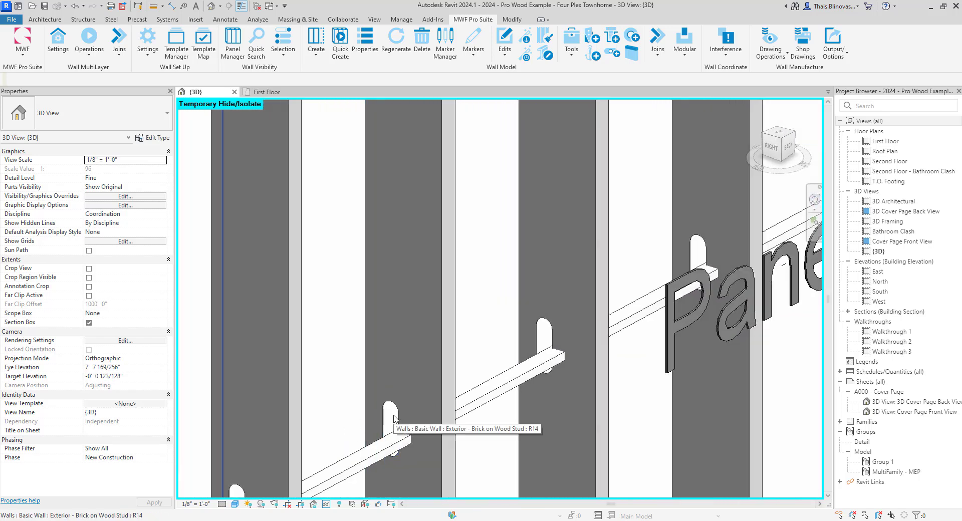
scroll(396, 417, "down", 5)
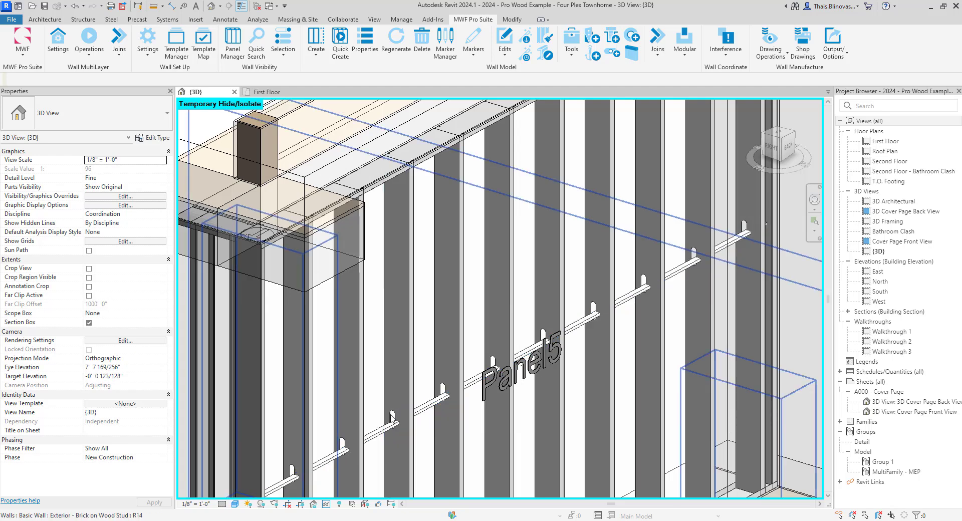
left_click(420, 418)
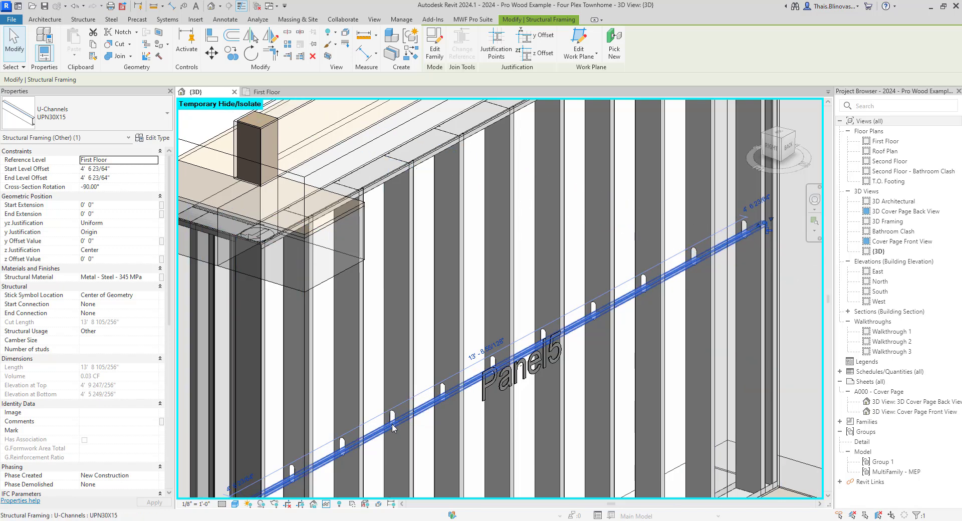
scroll(393, 426, "down", 3)
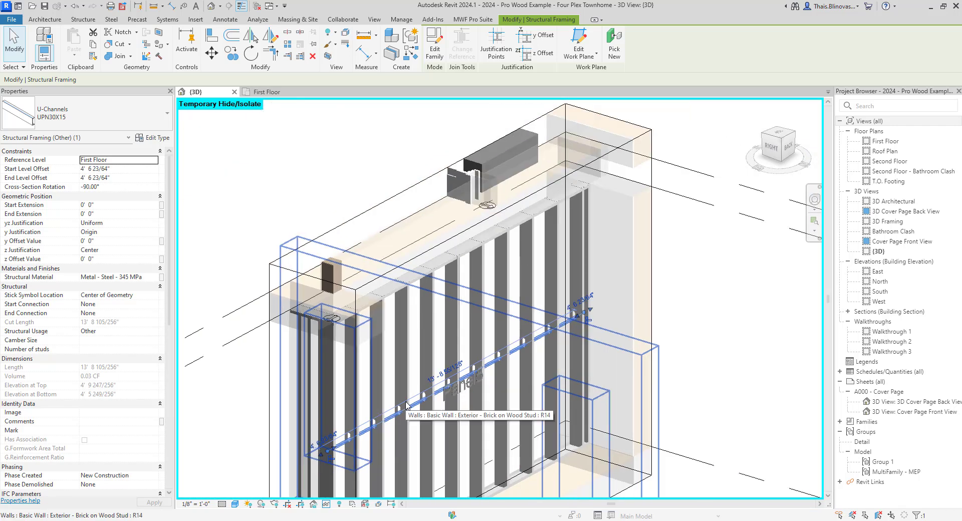
middle_click_drag(405, 406, 392, 345, "shift")
scroll(351, 428, "down", 1)
scroll(391, 345, "up", 2)
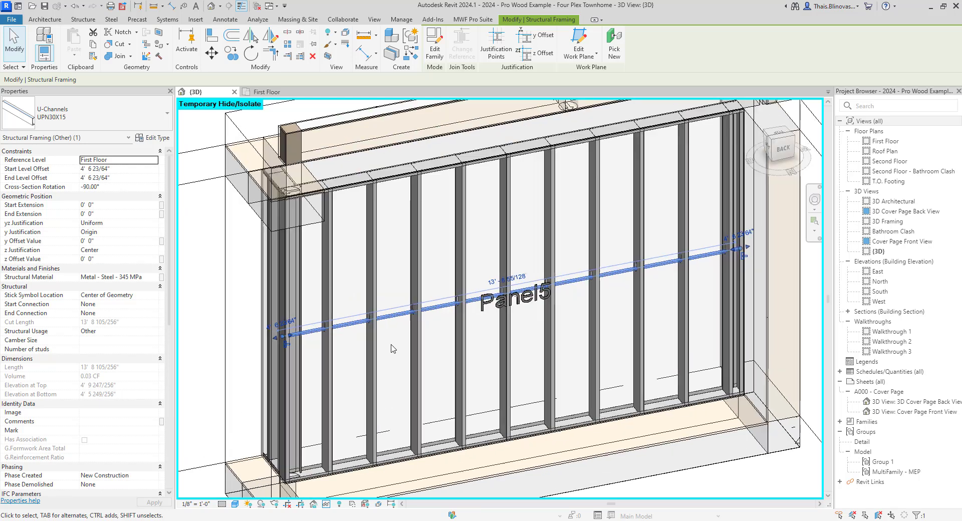
Step: Undo the lateral hole offset on Panel5 and check the stud holes along the horizontal again
left_click(392, 345)
scroll(391, 345, "up", 2)
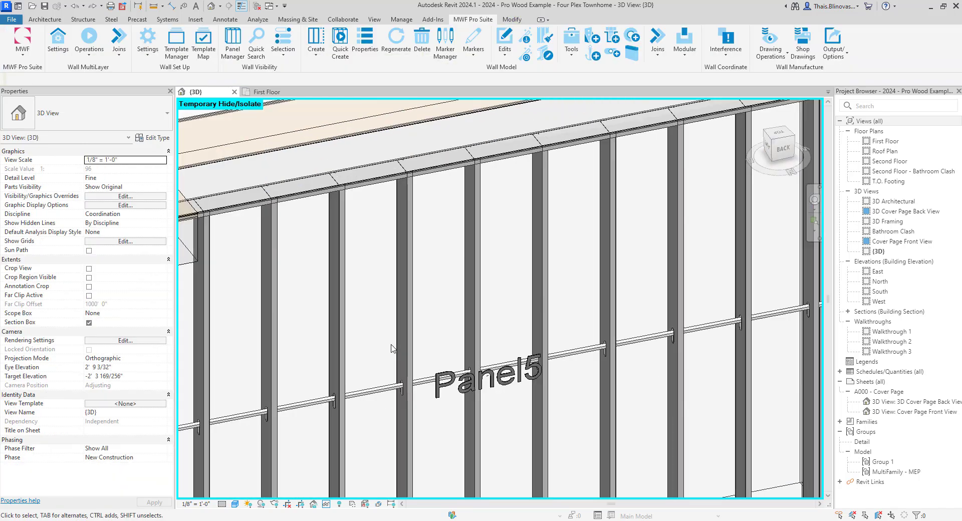
middle_click_drag(398, 400, 479, 378, "shift")
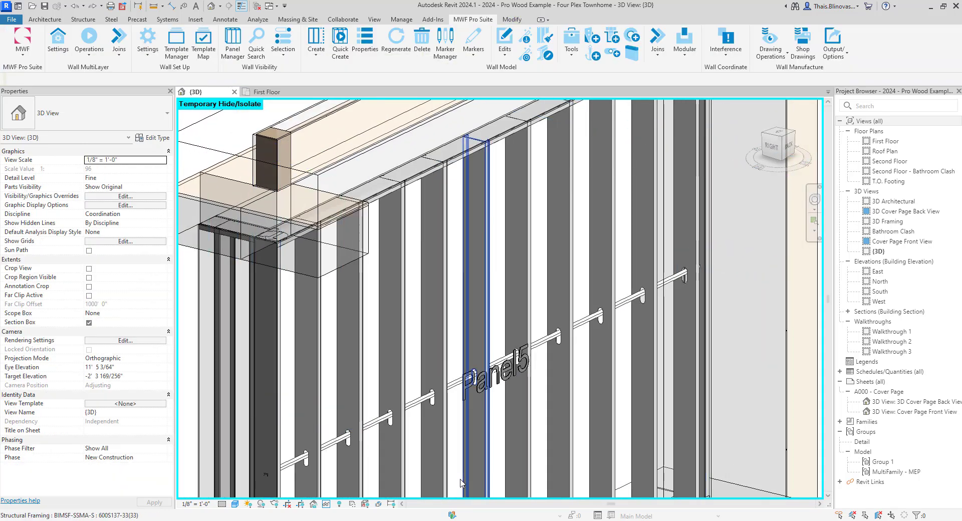
scroll(459, 420, "up", 2)
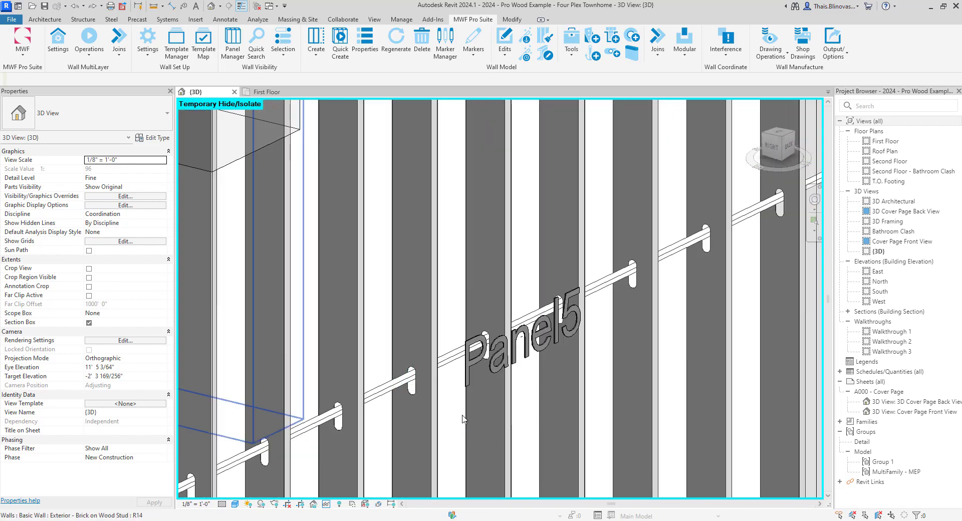
middle_click_drag(388, 414, 392, 390, "shift")
scroll(393, 390, "down", 6)
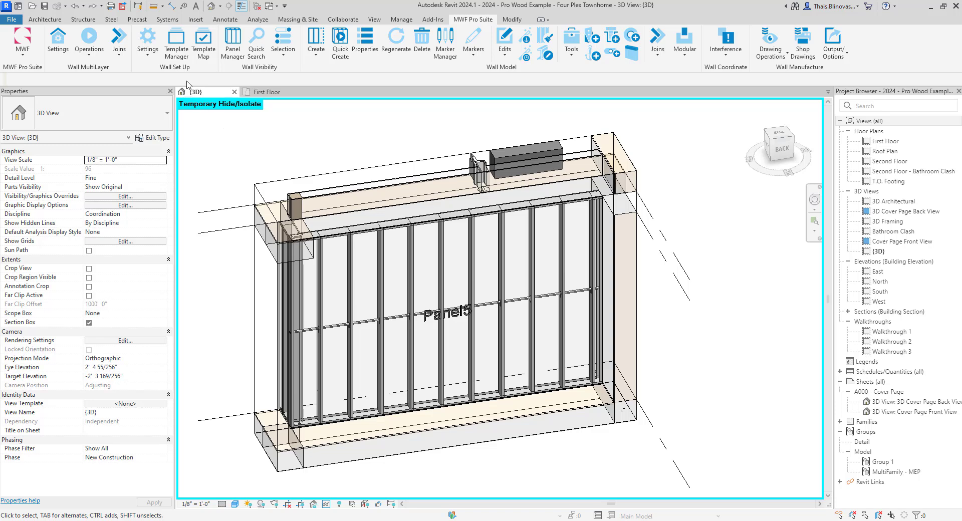
Step: Open the MWF Subassembly Catalogs and create a new catalog with the ID TEST
left_click(148, 45)
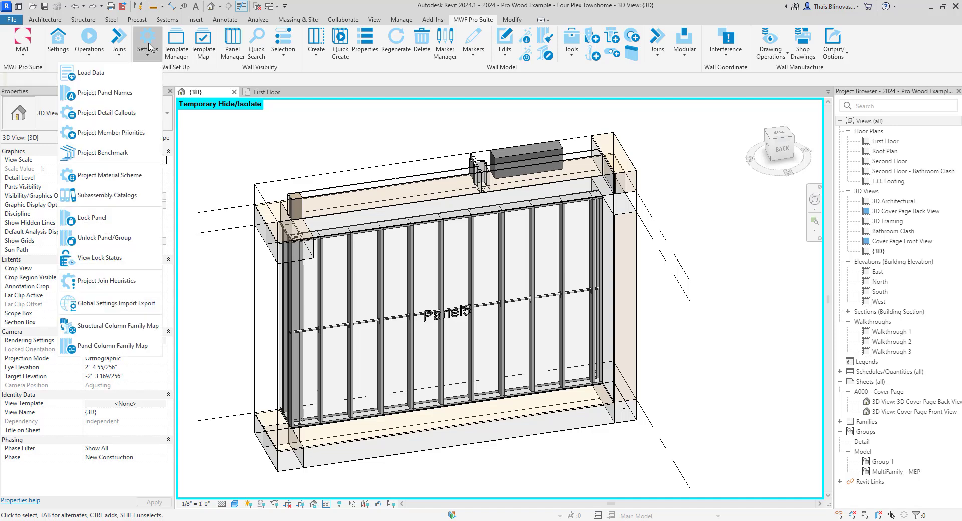
left_click(109, 196)
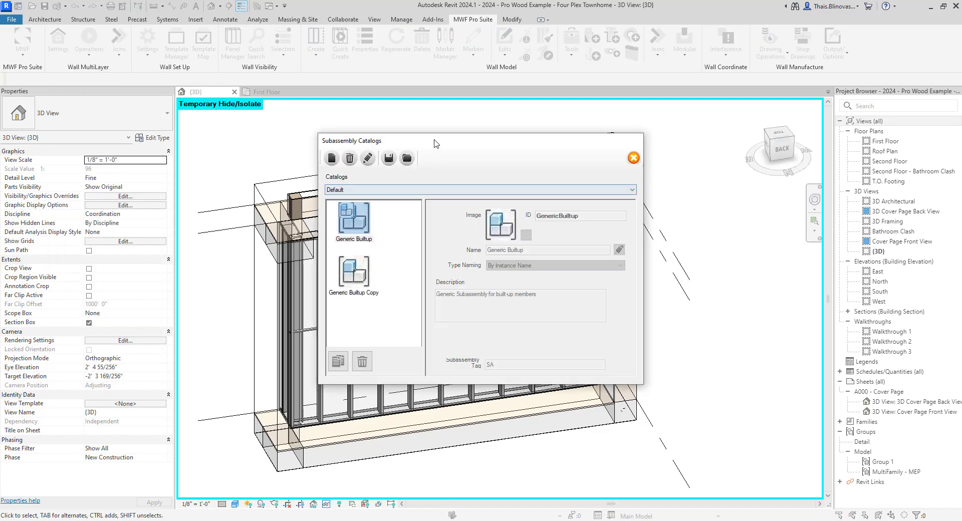
left_click_drag(442, 144, 355, 153)
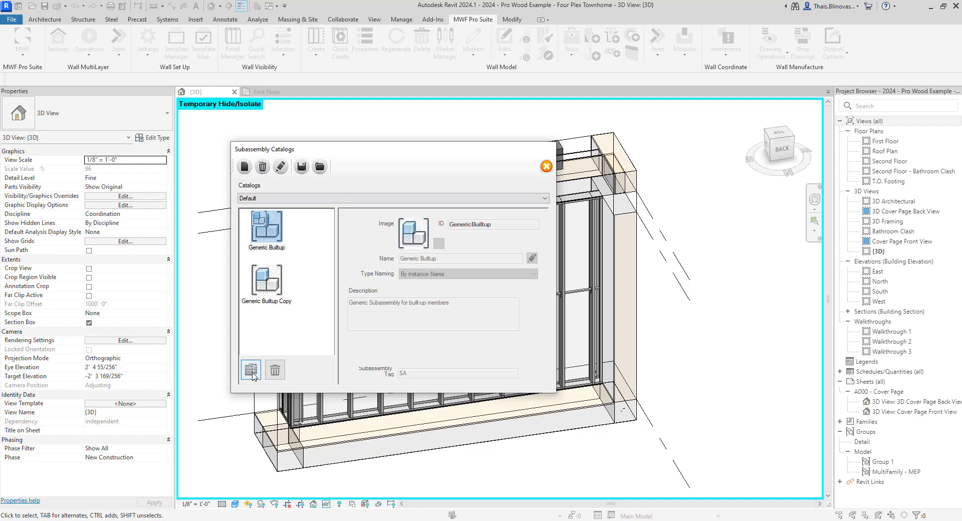
left_click(244, 167)
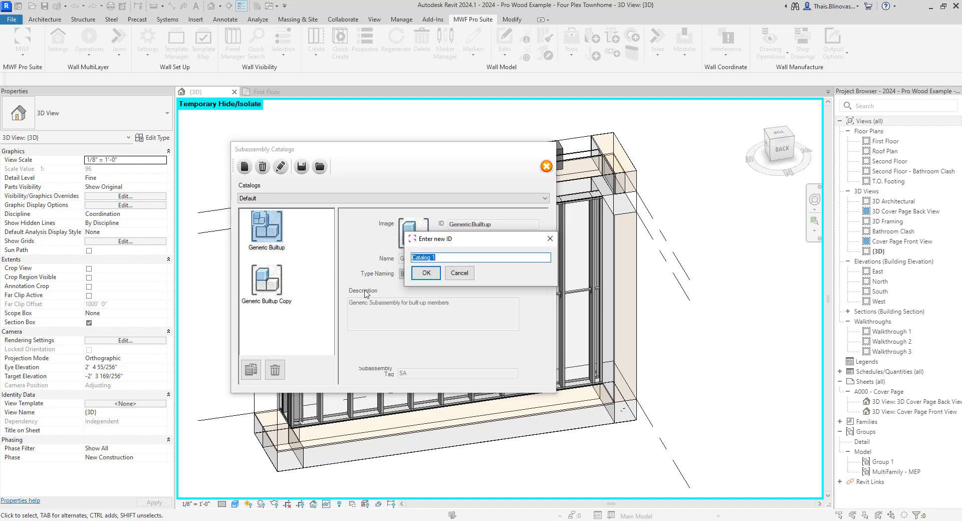
type("TEST")
left_click(426, 273)
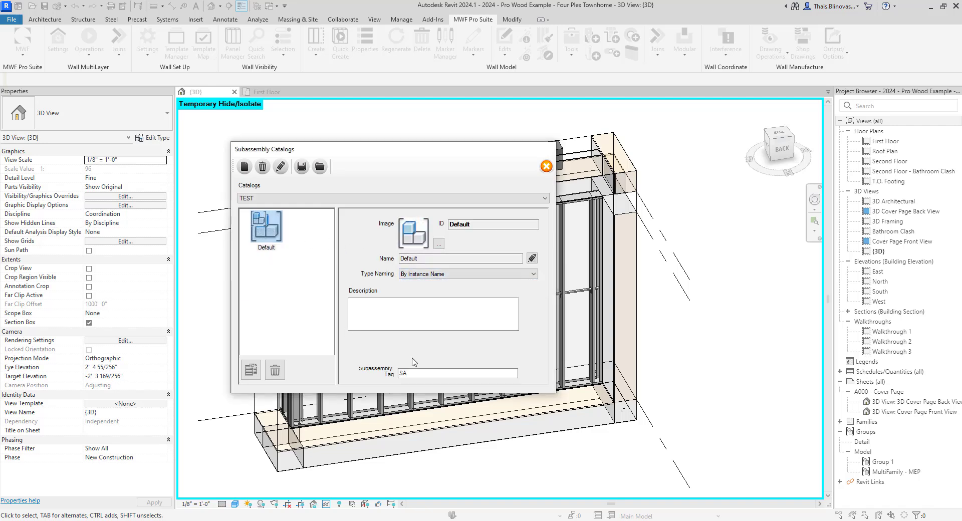
Step: Set the subassembly tag of the TEST catalog's Default entry to SA TEST, close the catalogs and save the changes
double_click(446, 373)
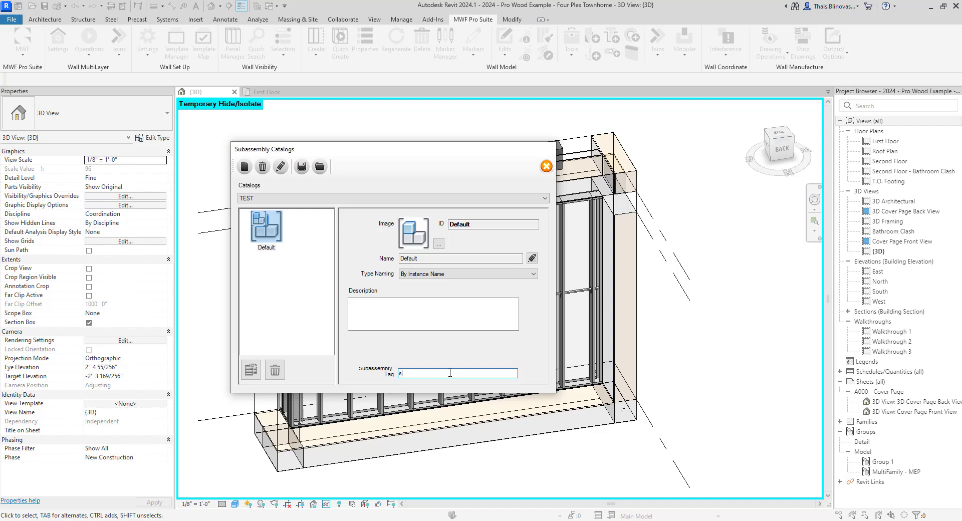
key("BackSpace")
type("SATEST")
left_click(407, 373)
left_click(546, 167)
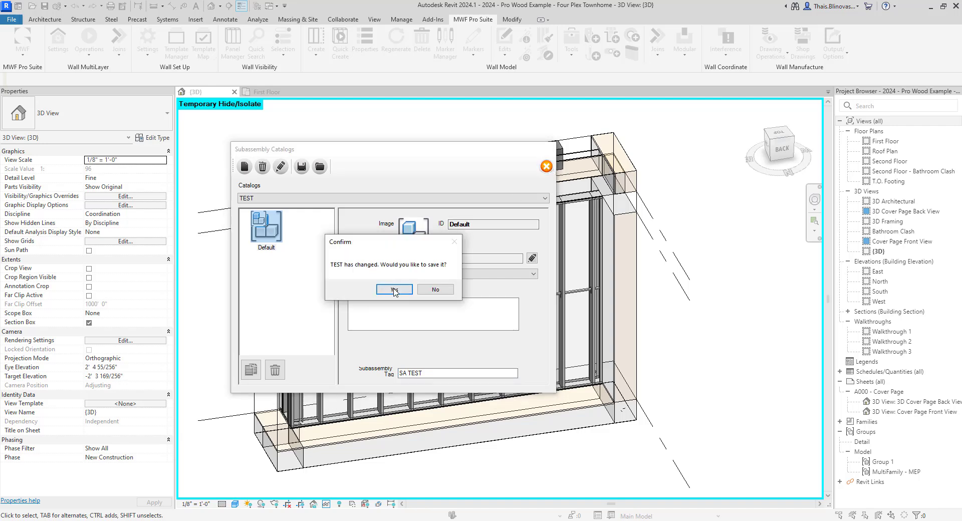
left_click(395, 291)
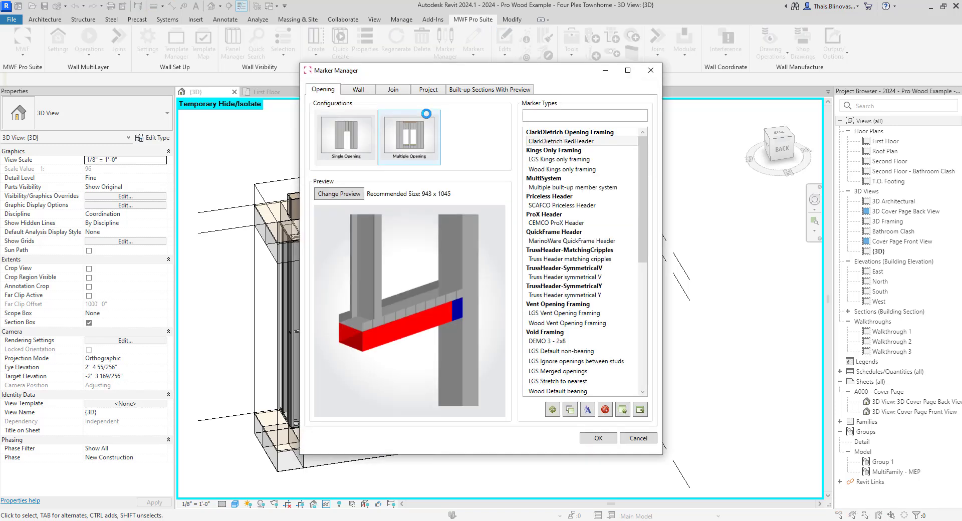
Step: Duplicate the LGS Default non-bearing opening marker type in the Marker Manager and name the copy LGS WEBINAR DEFAULT
left_click_drag(450, 70, 359, 67)
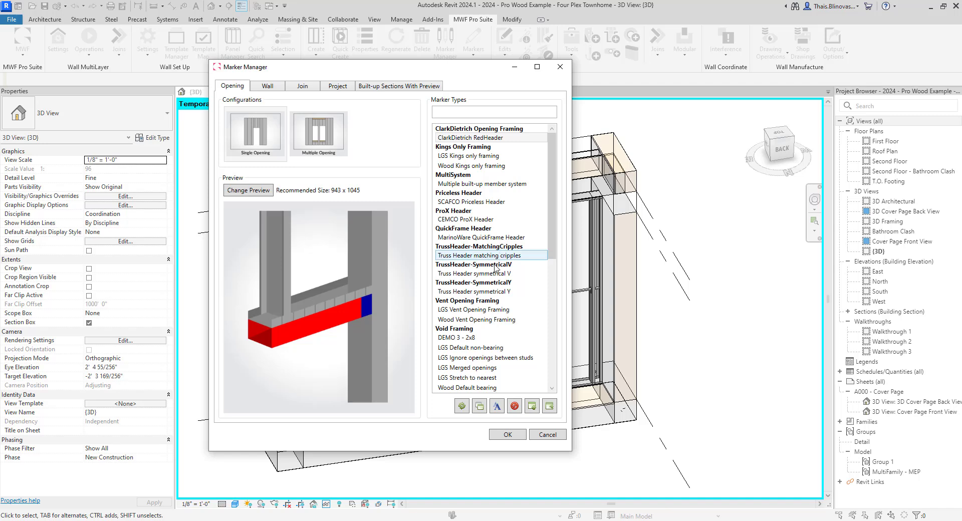
scroll(495, 270, "down", 5)
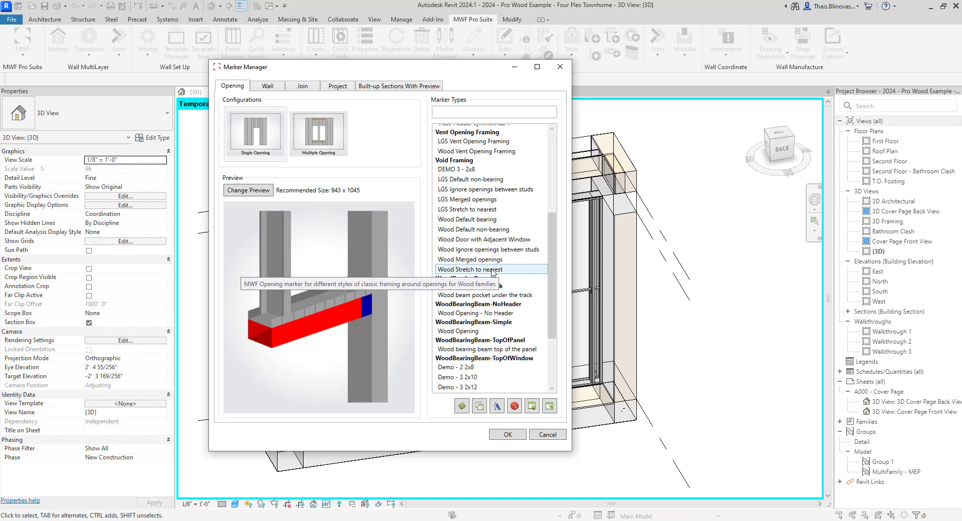
left_click(471, 180)
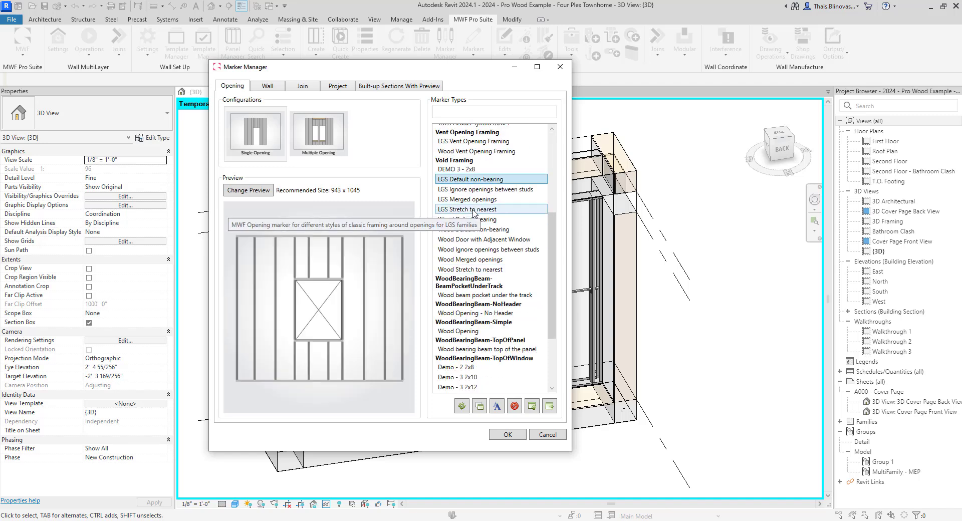
left_click(479, 406)
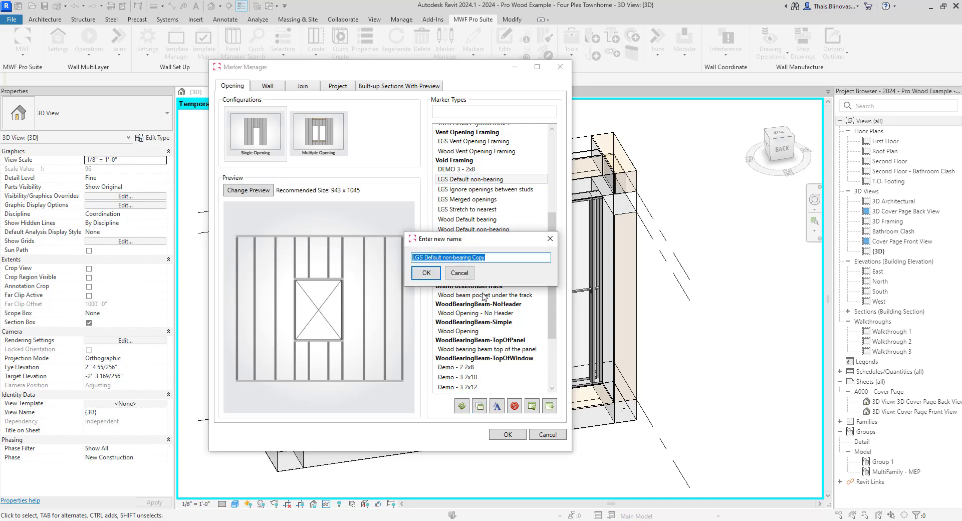
type("LGS WEBINAR")
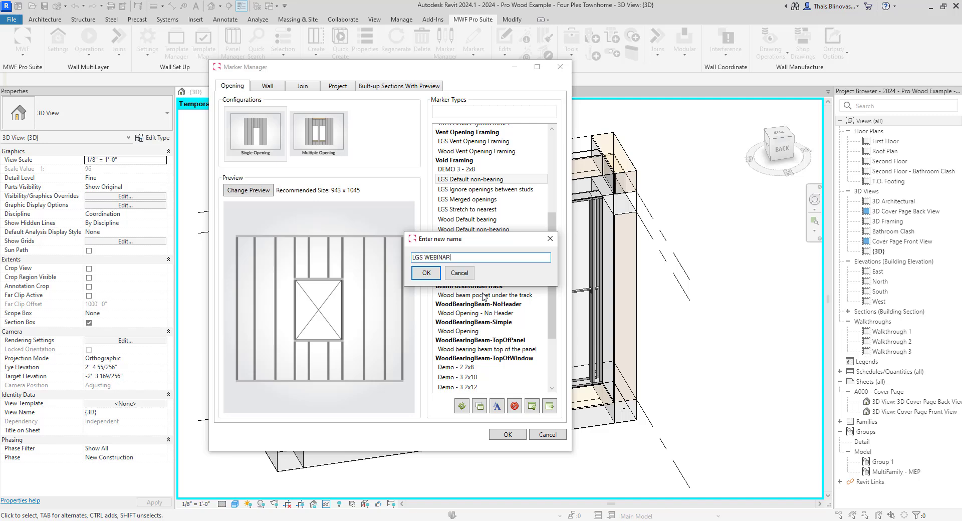
type(" DEFAULT")
left_click(425, 273)
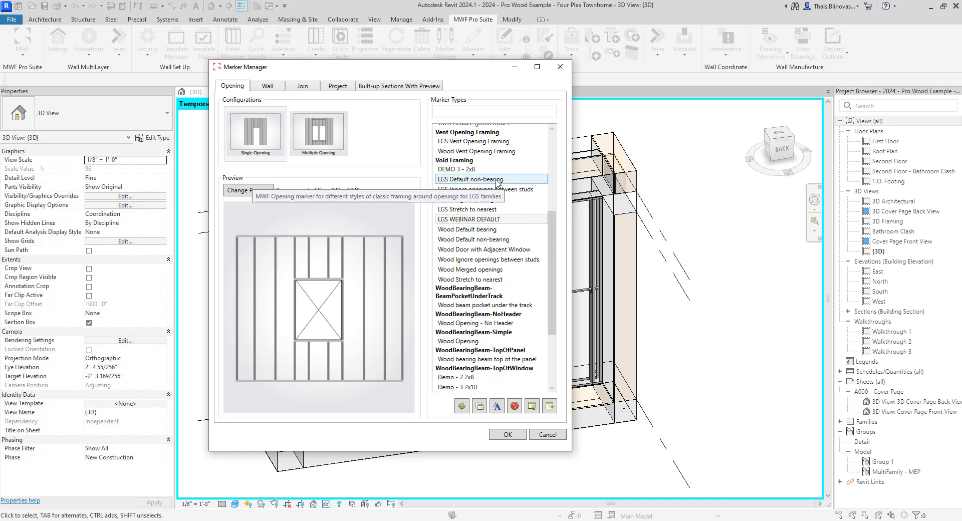
Step: Make the header of LGS WEBINAR DEFAULT a subassembly using TEST : Default, update the marker and save the marker changes
double_click(496, 221)
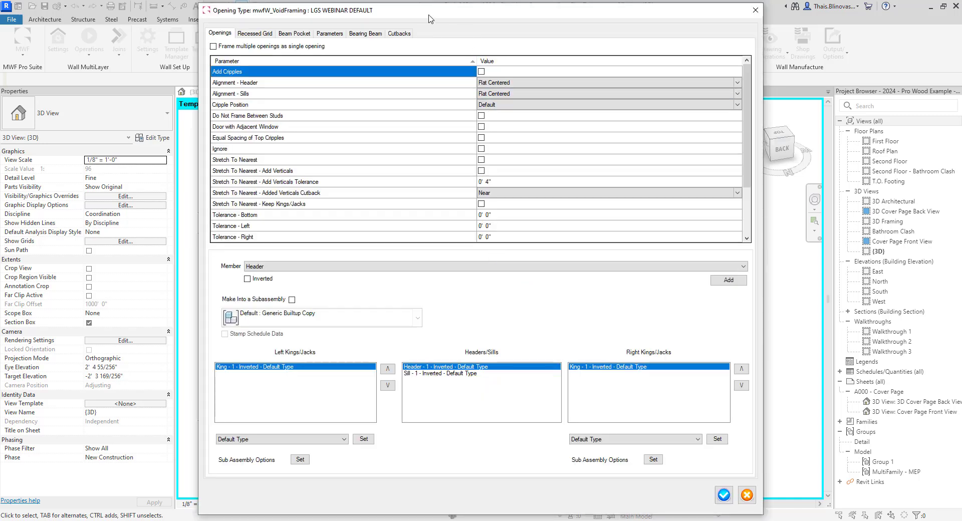
left_click_drag(430, 19, 467, 16)
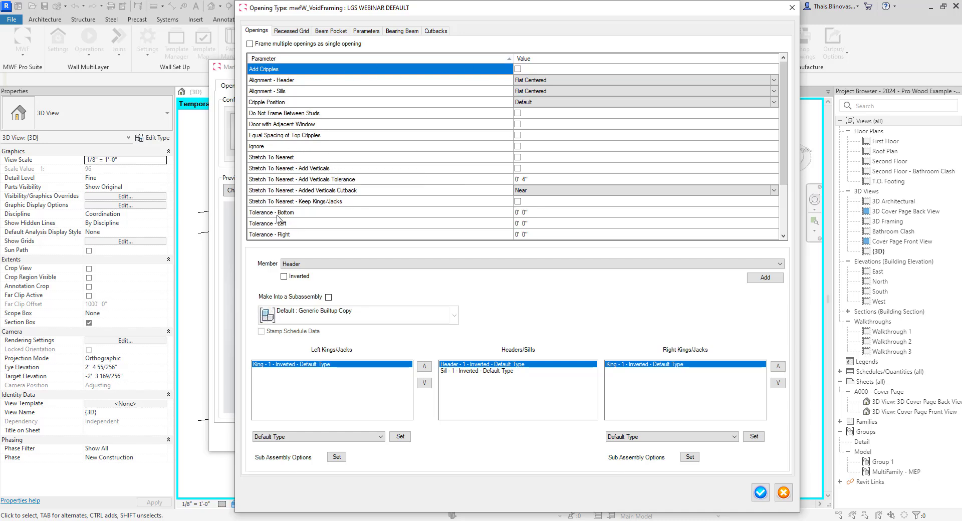
left_click(328, 297)
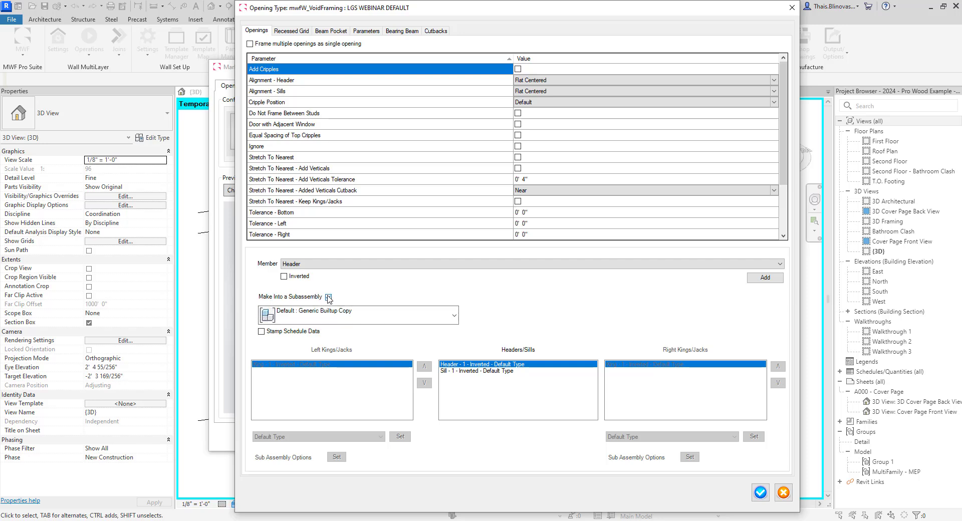
left_click(455, 319)
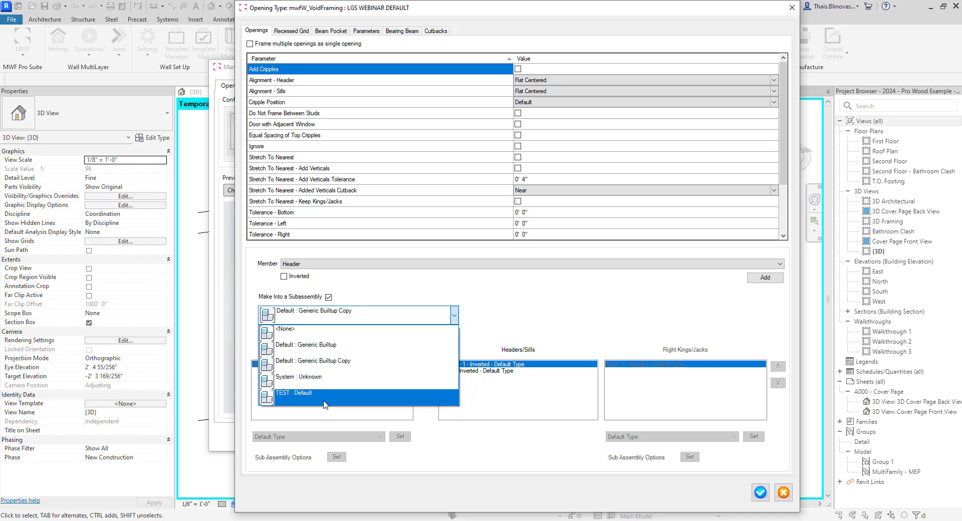
left_click(351, 308)
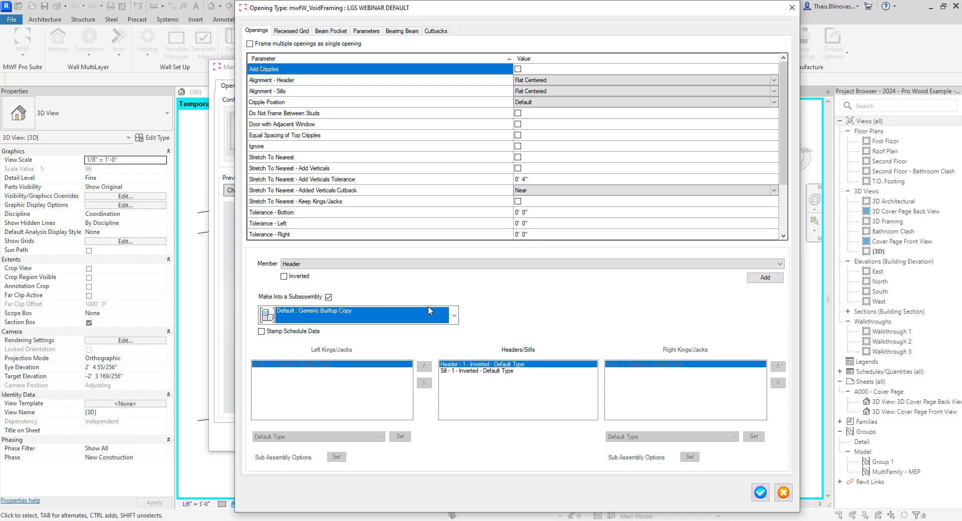
left_click(453, 316)
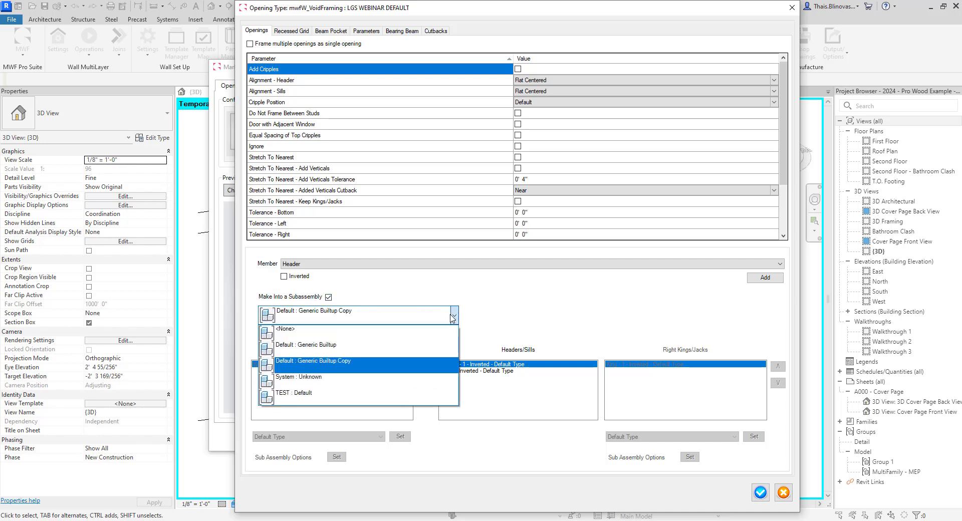
left_click(416, 283)
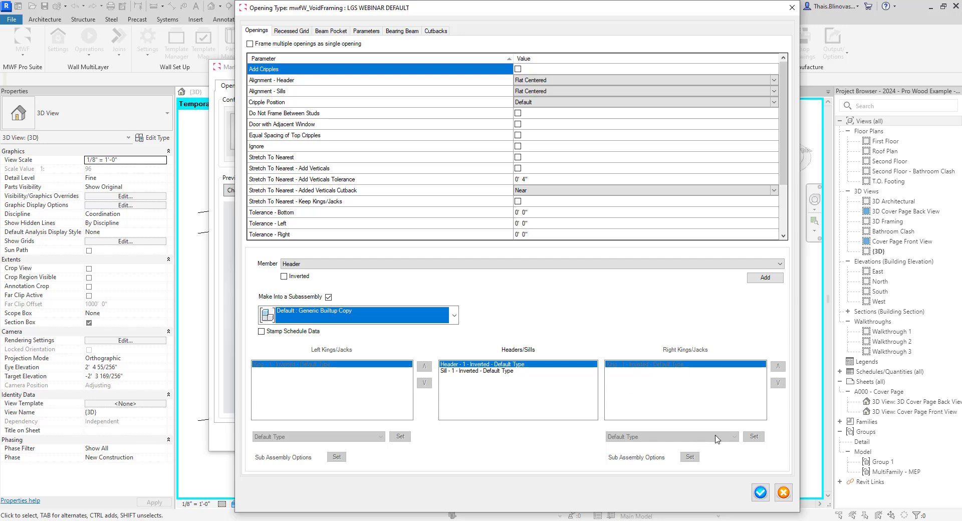
left_click(454, 315)
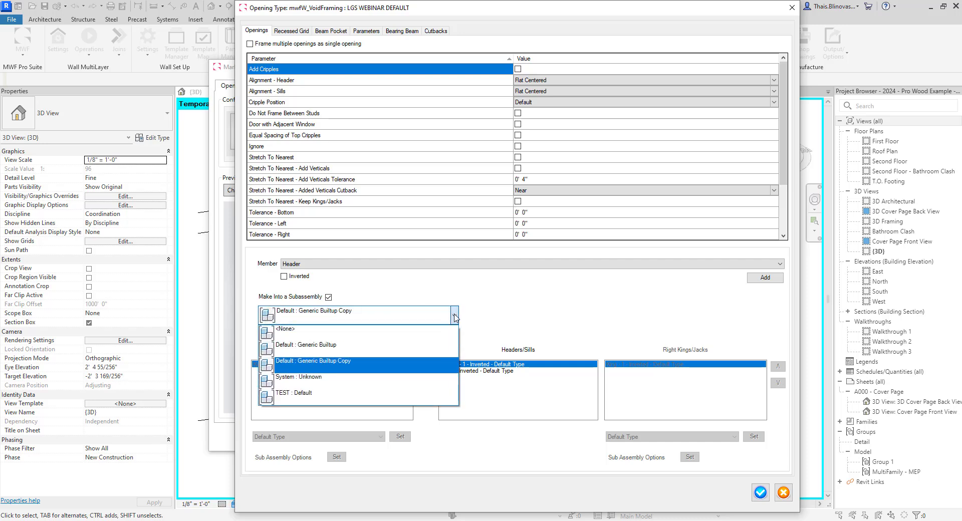
left_click(297, 395)
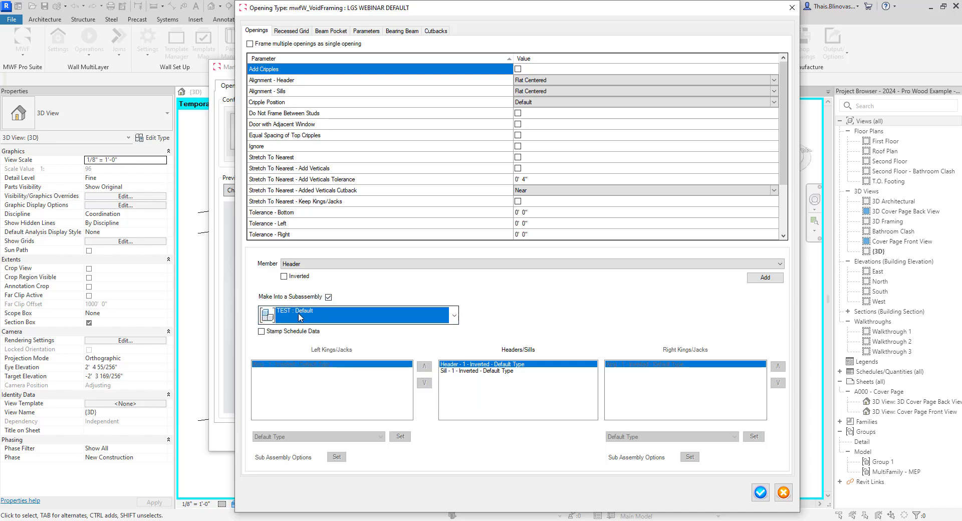
left_click(761, 494)
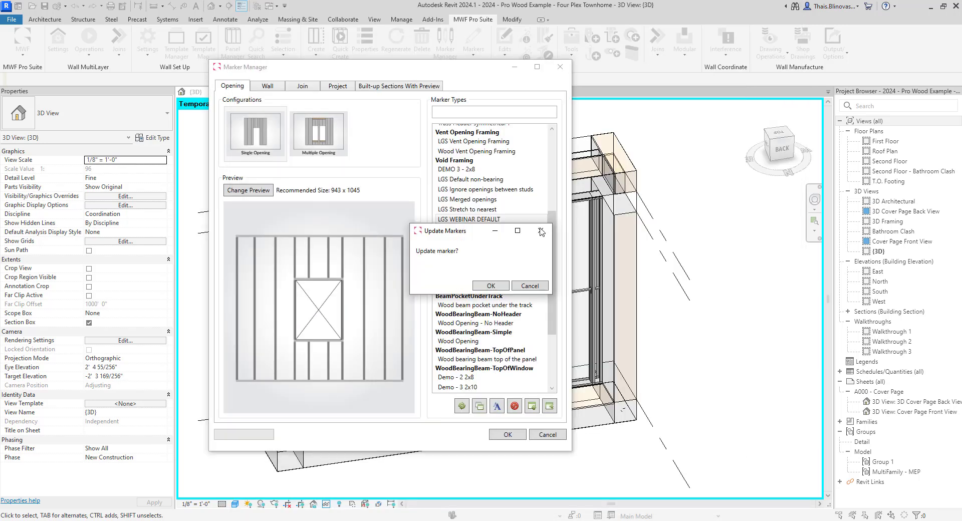
left_click(503, 288)
left_click(511, 438)
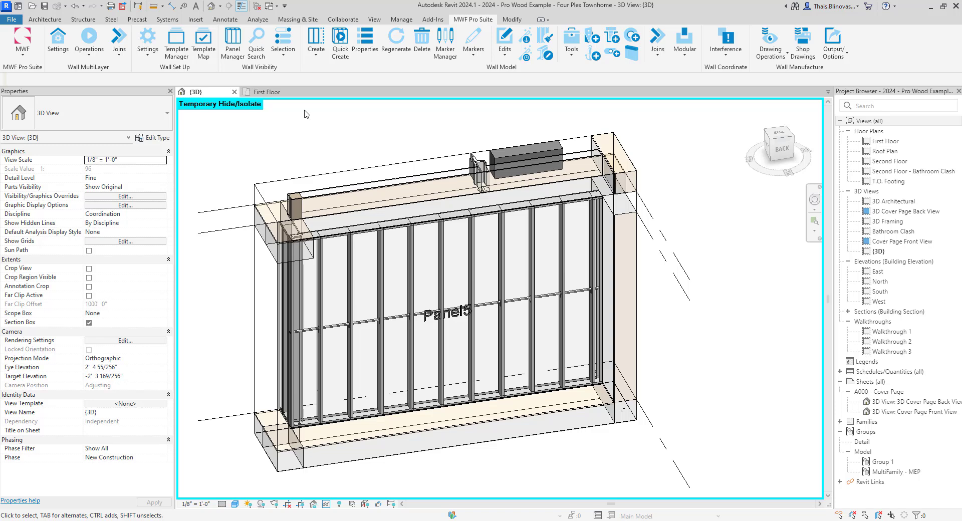
Step: On the First Floor plan, apply the mwfW_VoidFraming : LGS WEBINAR DEFAULT opening type to the door in Panel10's wall
left_click(271, 95)
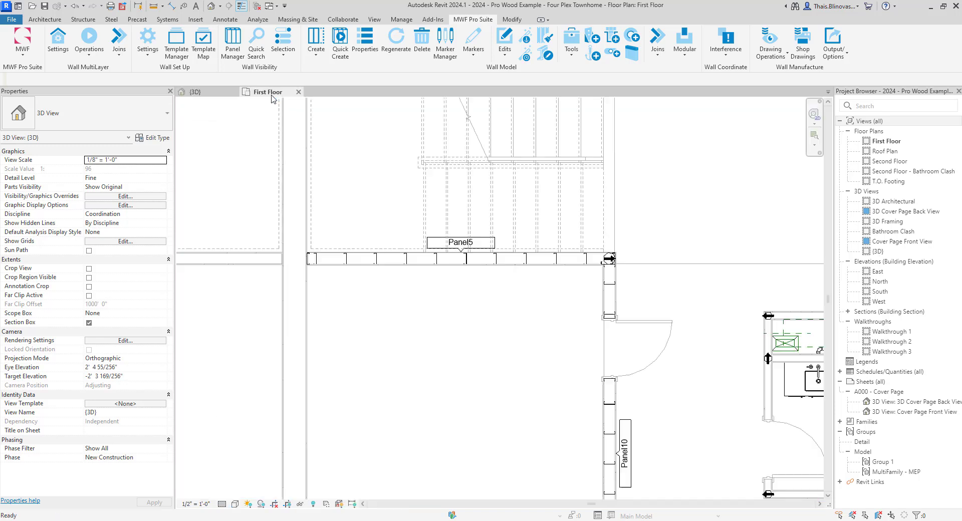
scroll(551, 366, "down", 2)
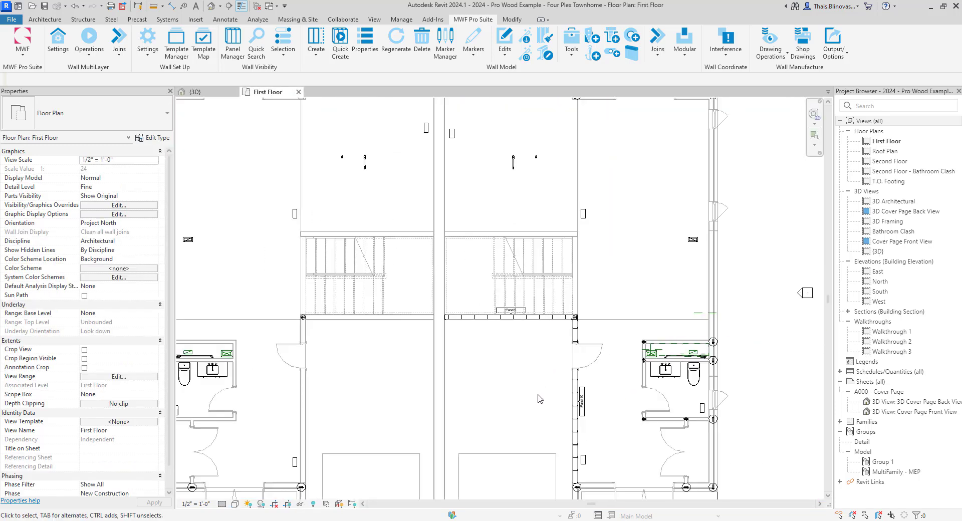
middle_click_drag(543, 410, 507, 383)
scroll(563, 287, "up", 6)
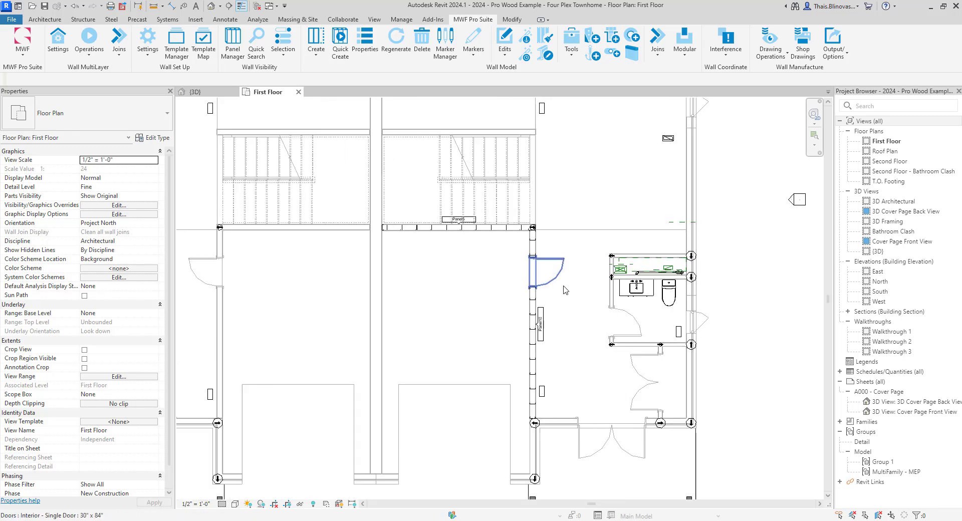
middle_click_drag(520, 310, 538, 390)
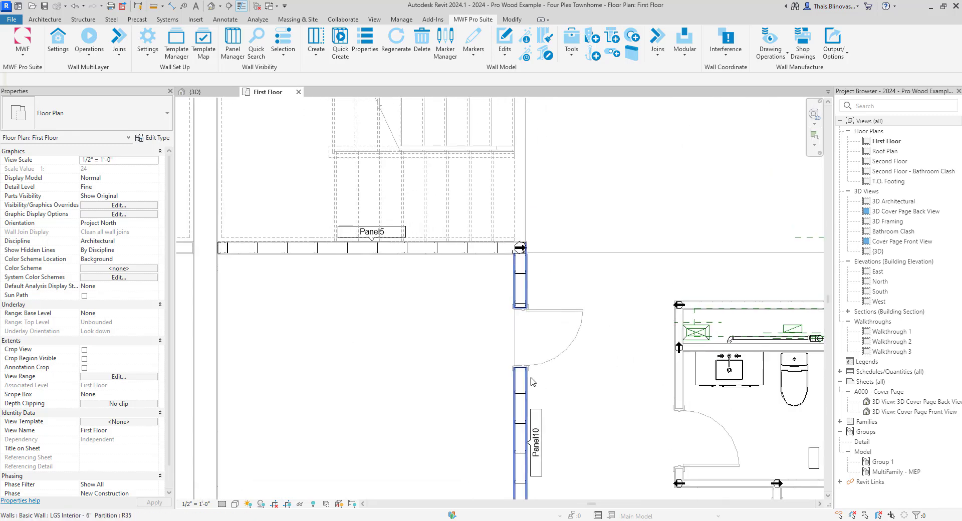
left_click(561, 350)
left_click(489, 22)
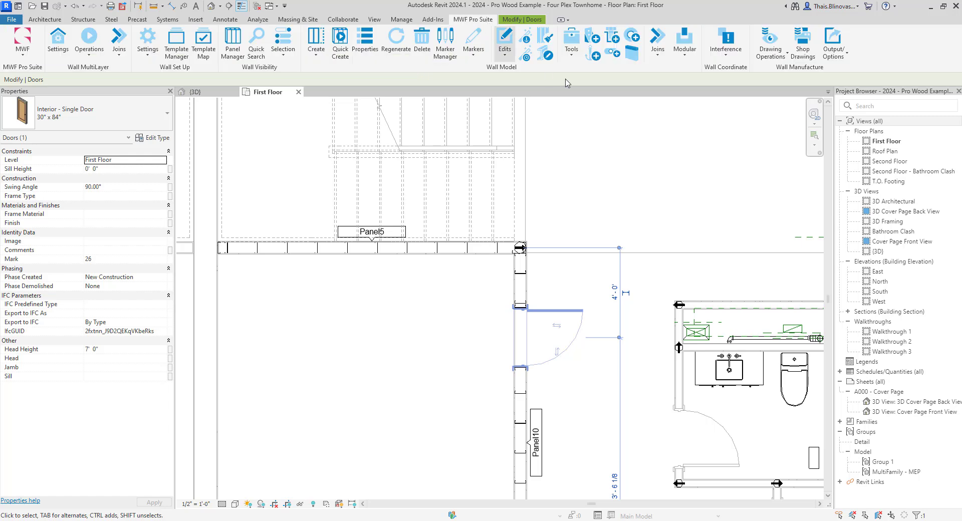
left_click(470, 58)
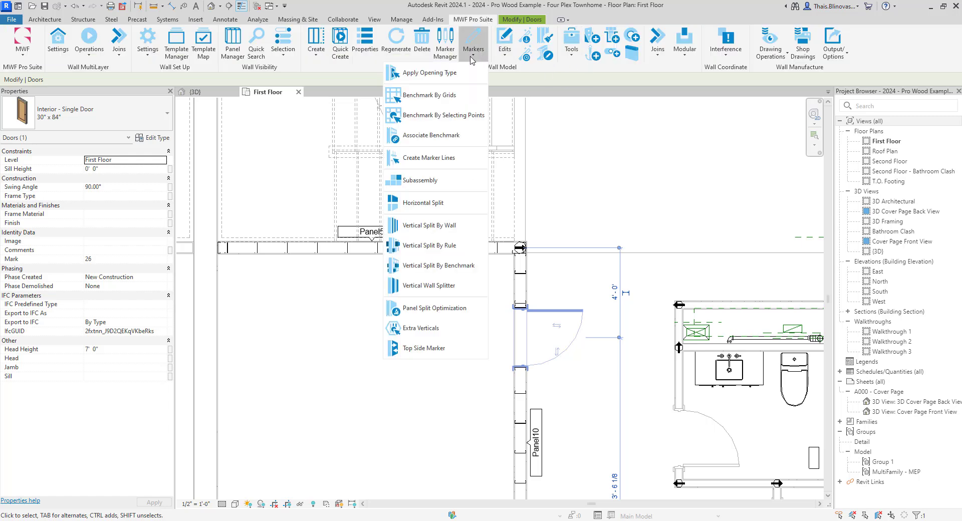
left_click(433, 74)
left_click(497, 203)
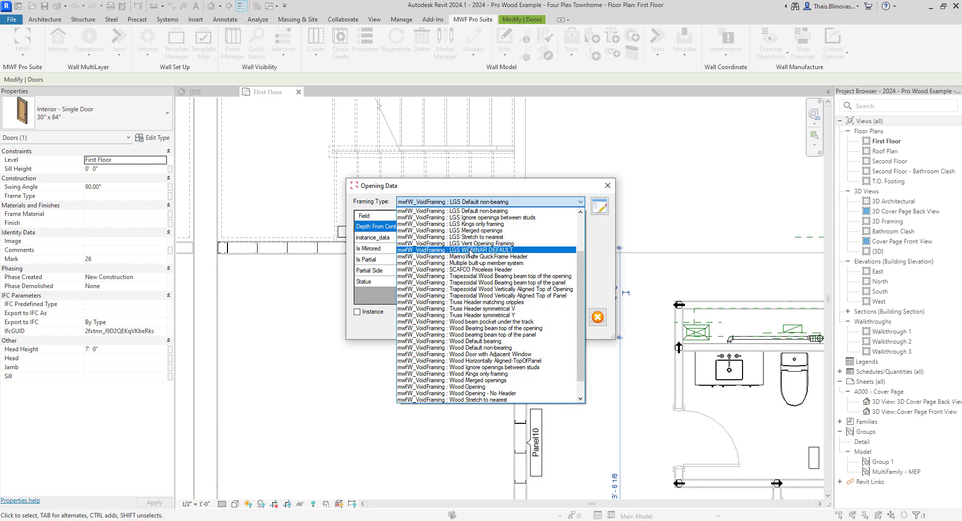
left_click(468, 250)
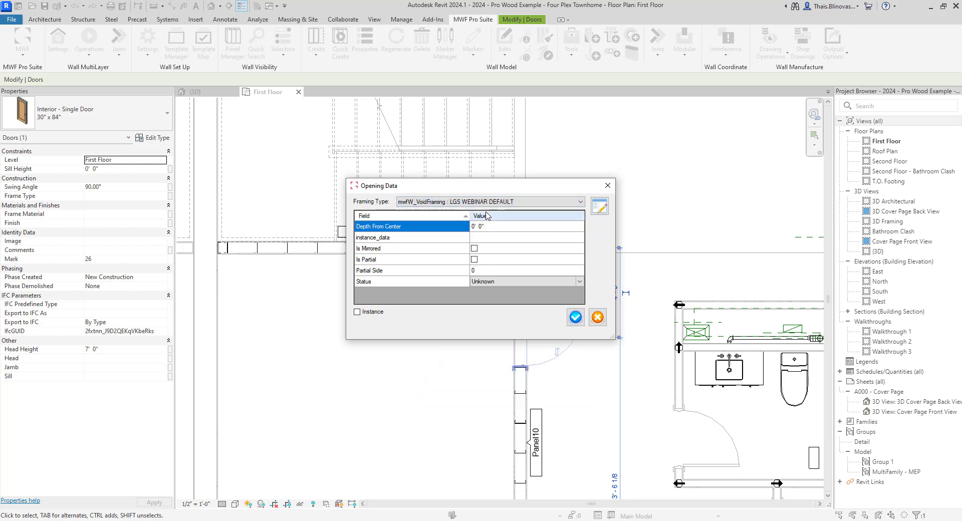
left_click(576, 317)
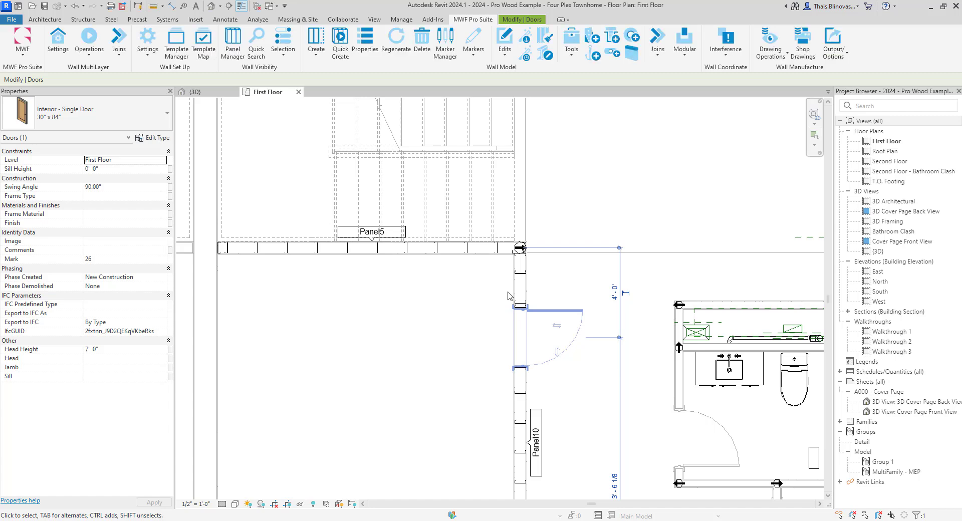
Step: Select the Panel10 wall and its framing on the plan and show them in a 3D selection box
scroll(518, 274, "down", 3)
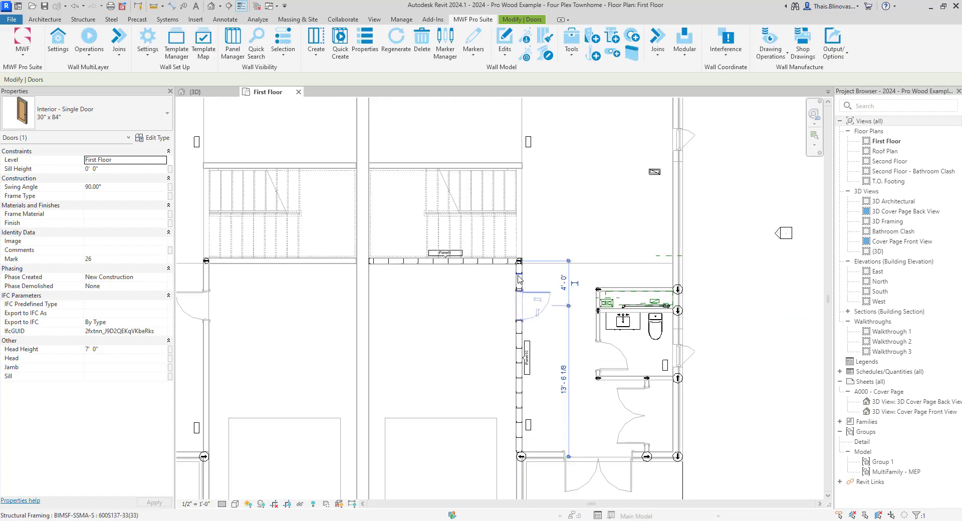
left_click(502, 310)
scroll(509, 244, "up", 2)
scroll(510, 247, "down", 2)
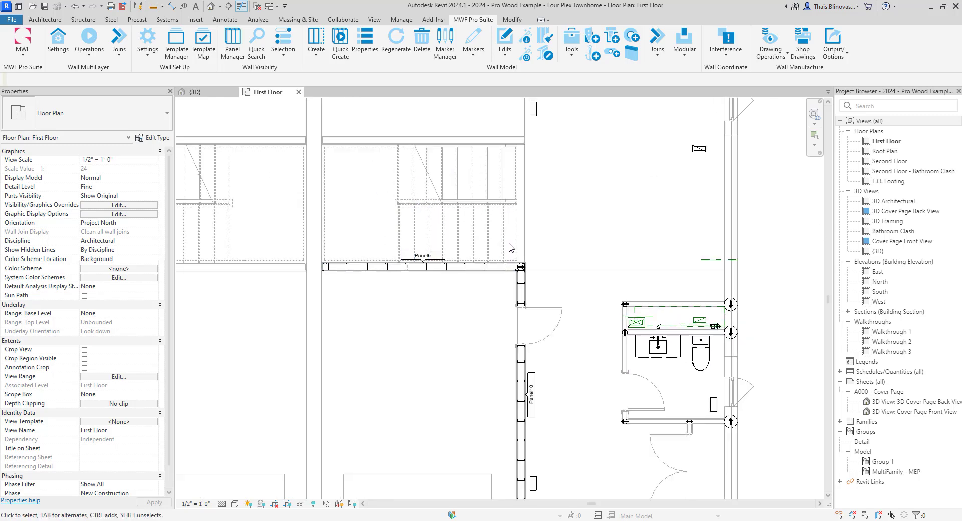
left_click_drag(508, 243, 548, 497)
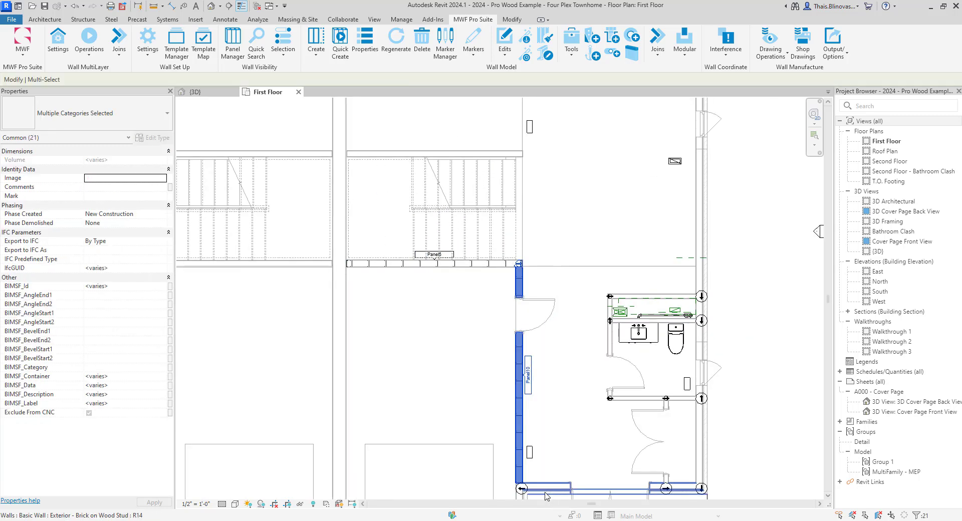
key("b")
key("x")
middle_click_drag(425, 317, 461, 333, "shift")
scroll(401, 320, "up", 5)
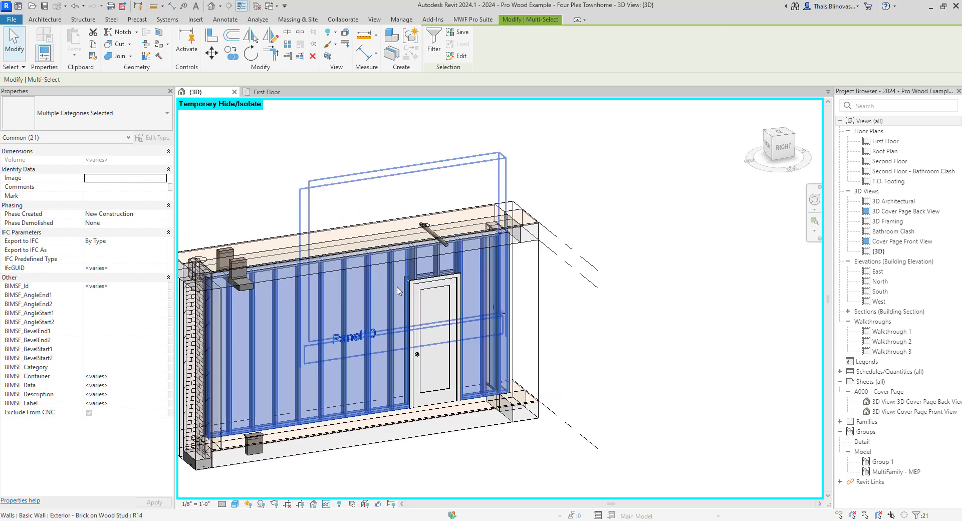
left_click(392, 297)
key("Escape")
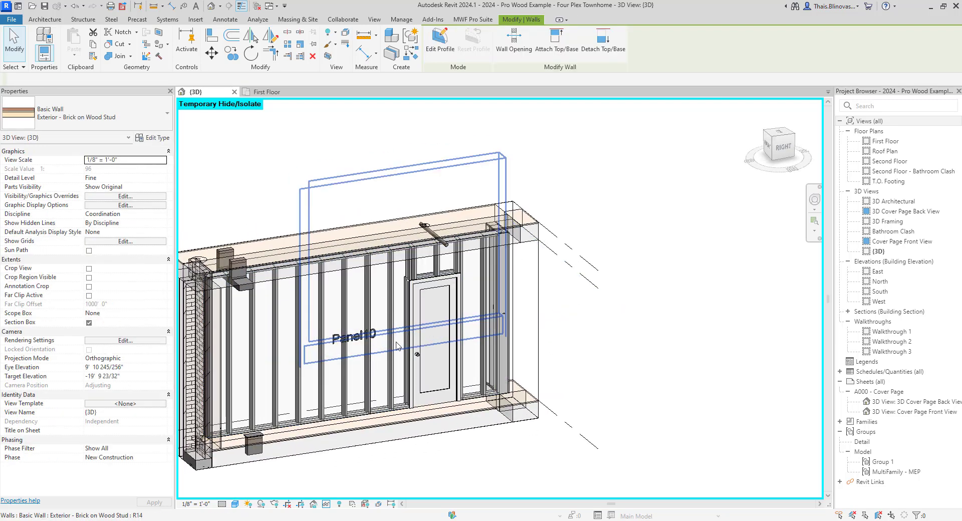
Step: Regenerate the Panel10 framing from one of its studs
left_click(368, 321)
left_click(473, 19)
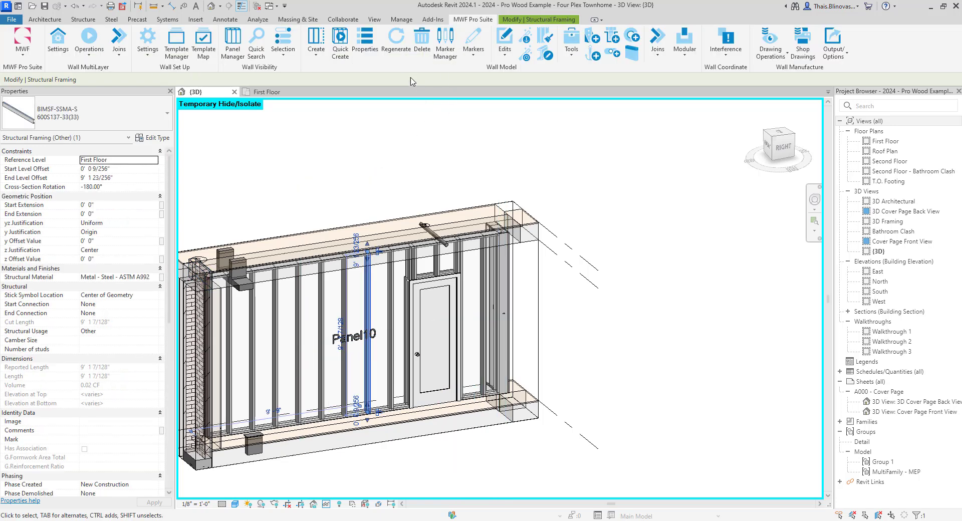
left_click(396, 40)
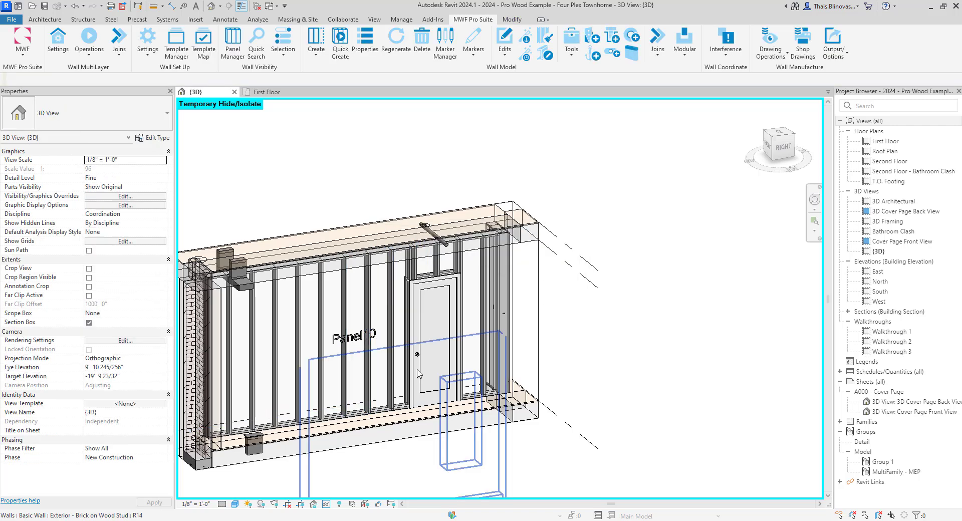
Step: Remove the door from the Panel10 opening and view the header framing up close
left_click(420, 318)
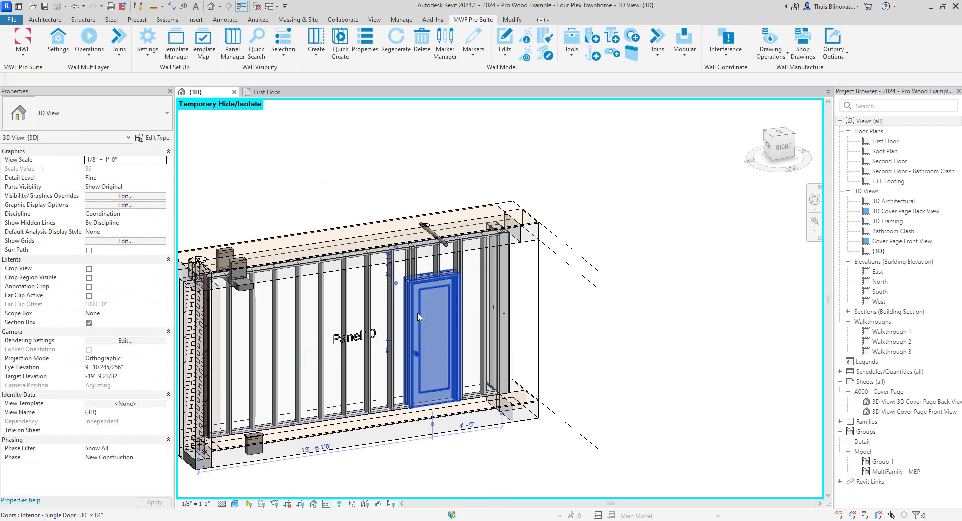
key("Delete")
scroll(415, 313, "up", 5)
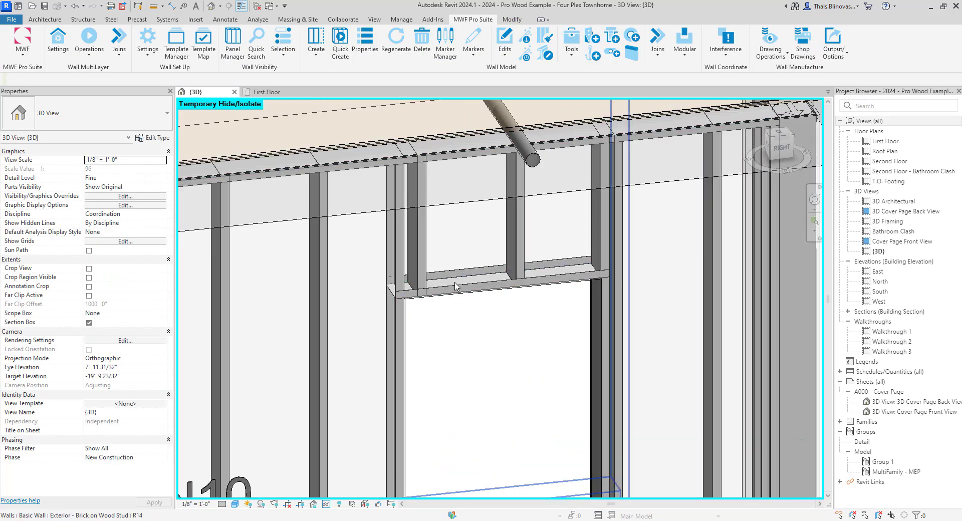
Step: Inspect the label, subassembly and tag properties of the Panel10 door header track and the studs on both sides of the opening
left_click(456, 290)
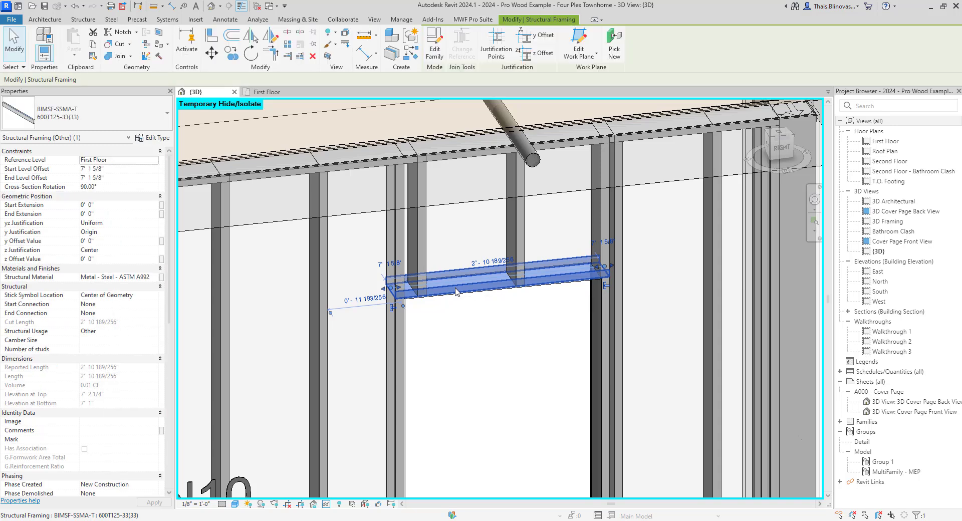
scroll(92, 447, "down", 10)
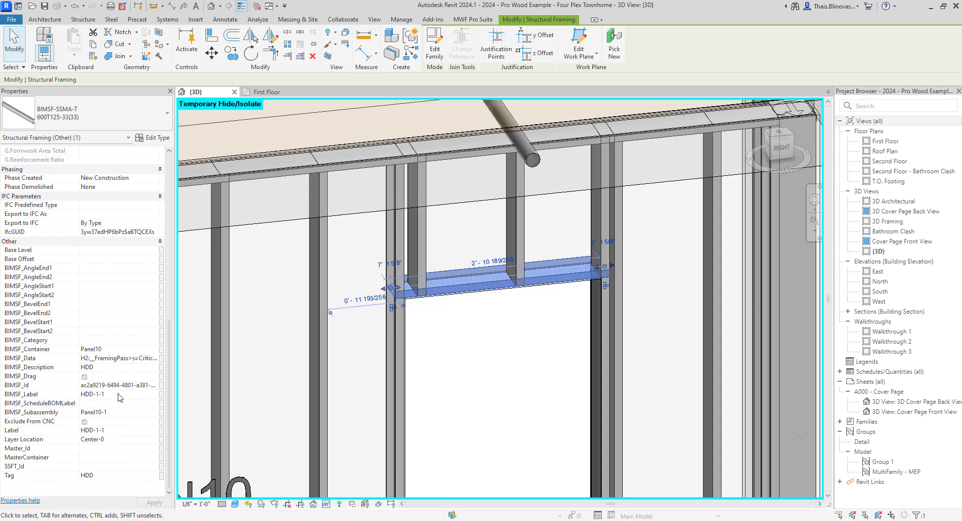
left_click(402, 253)
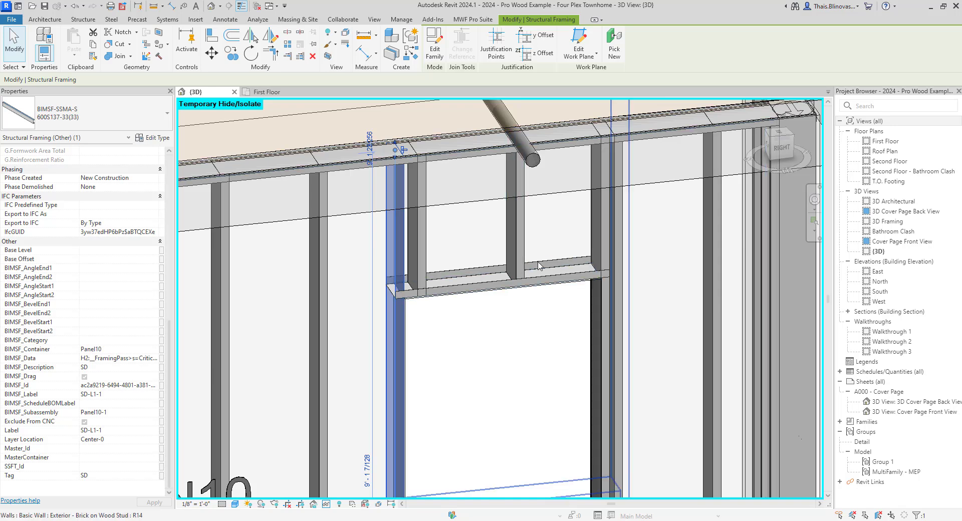
left_click(461, 279)
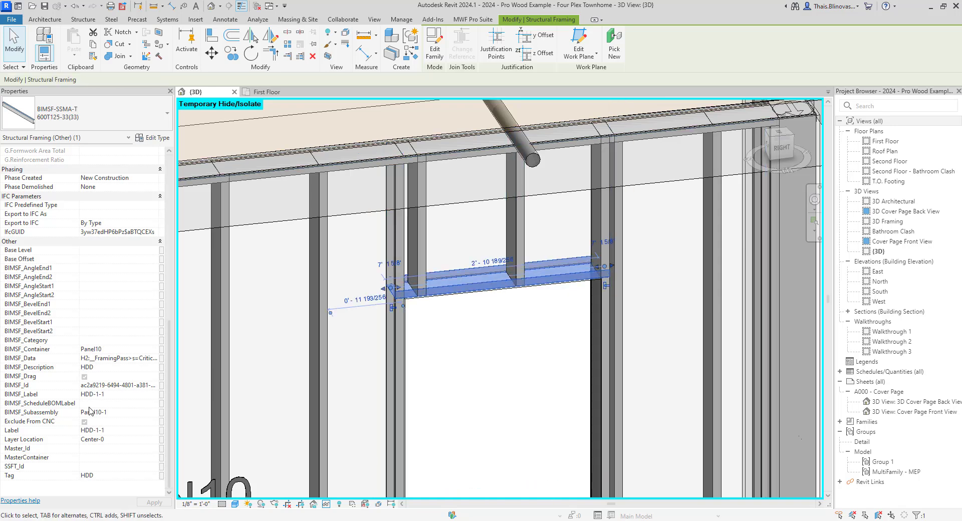
left_click(604, 234)
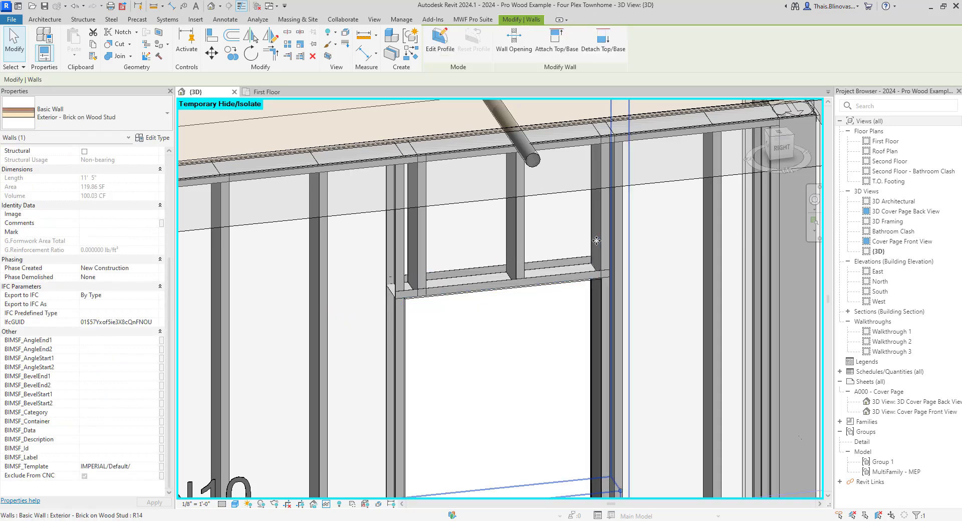
left_click(602, 240)
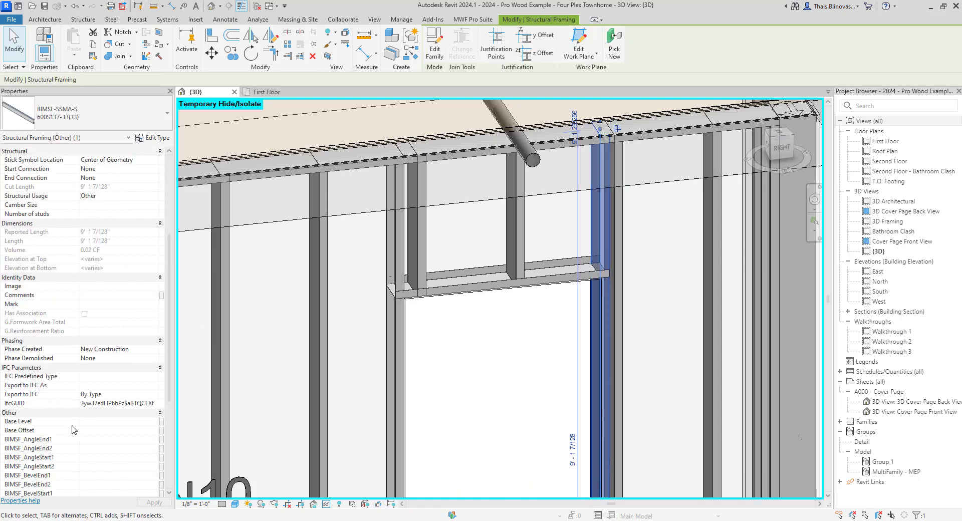
scroll(72, 430, "down", 6)
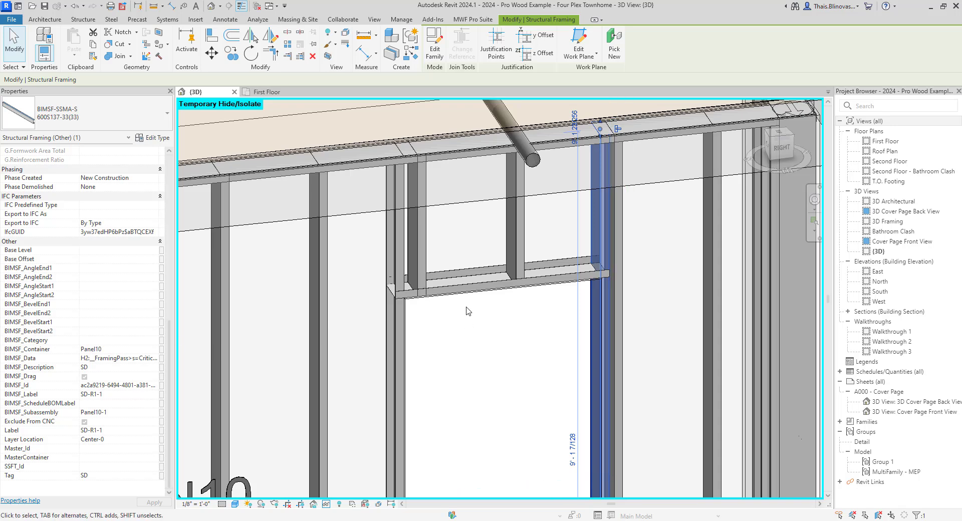
Step: Review the Default subassembly and its tag in the TEST catalog of the Subassembly Catalogs
scroll(466, 311, "down", 5)
middle_click_drag(496, 347, 525, 332)
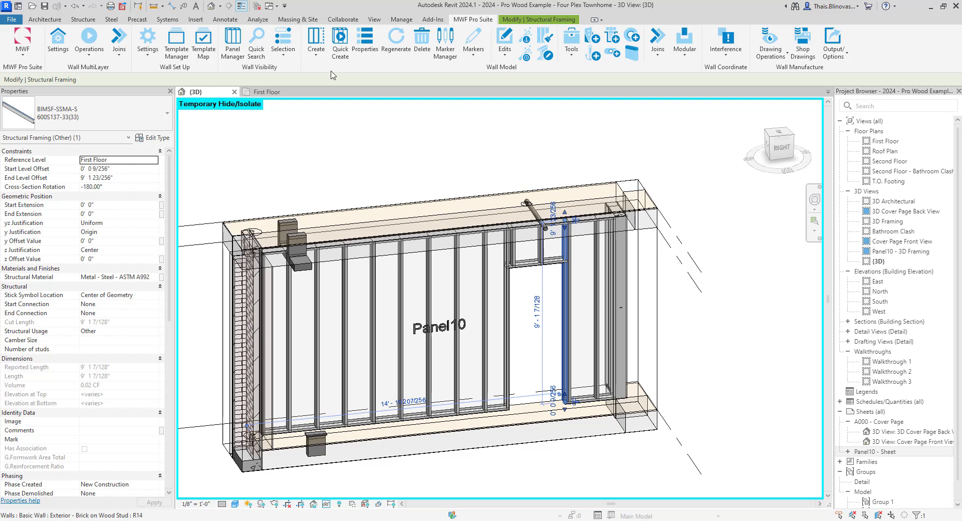
left_click(150, 54)
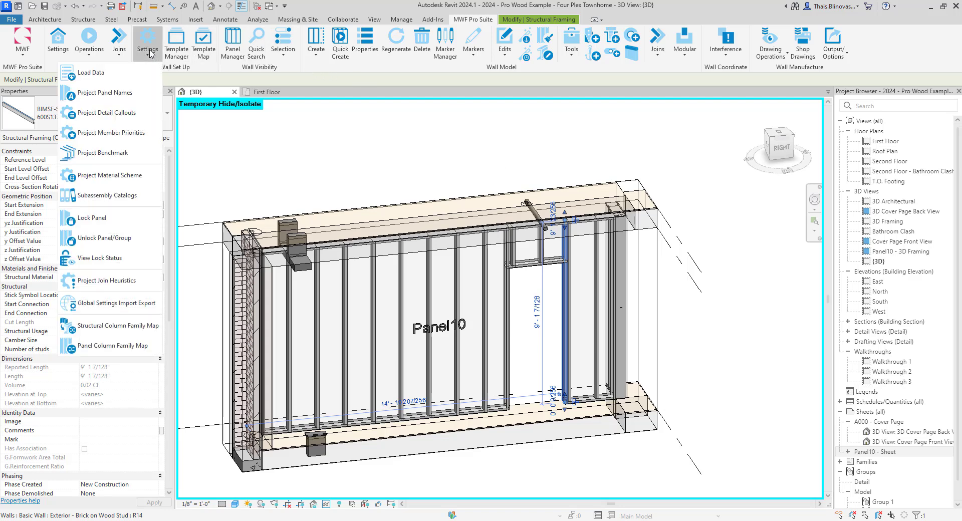
left_click(122, 200)
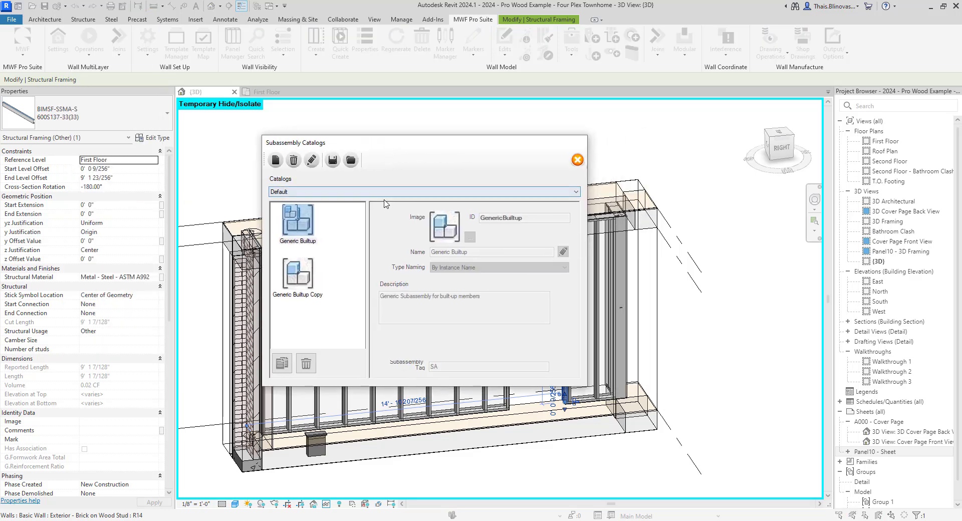
left_click(383, 191)
left_click(321, 207)
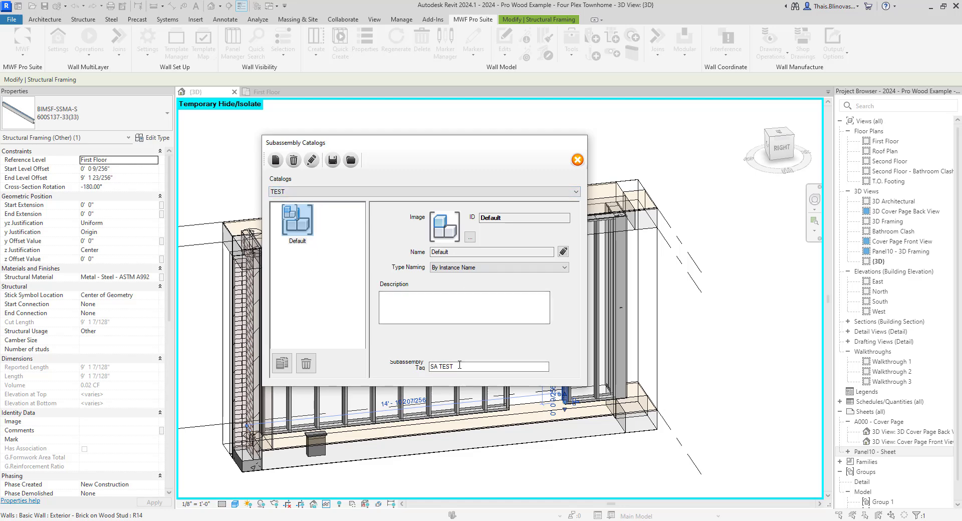
left_click(578, 161)
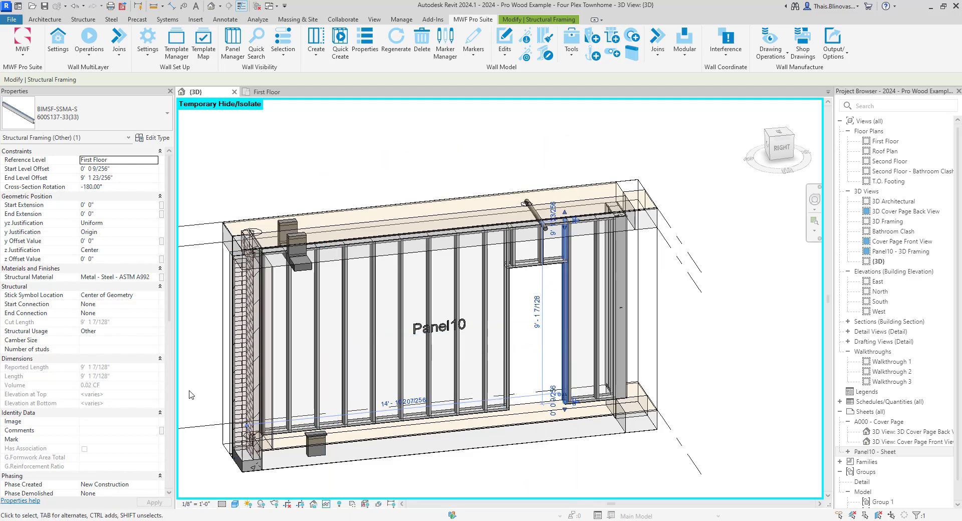
Step: Check the selected jamb stud's schedule label property and view the distribution strategy of the Add Schedule Label command
scroll(111, 399, "down", 5)
scroll(110, 399, "down", 7)
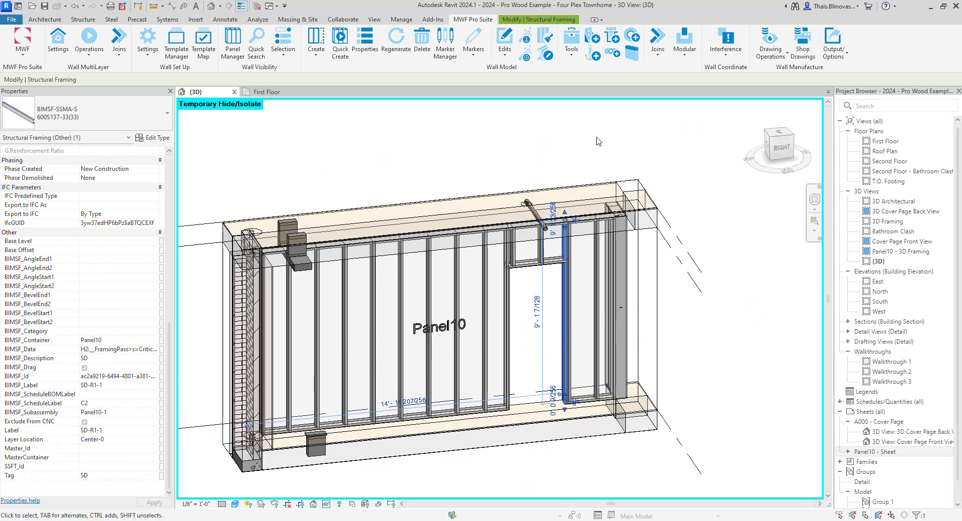
left_click(770, 54)
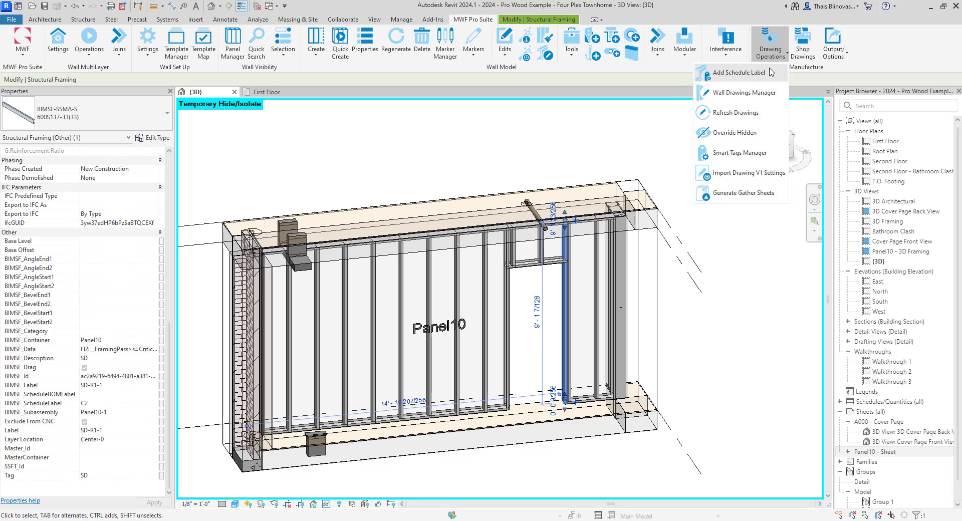
left_click(739, 73)
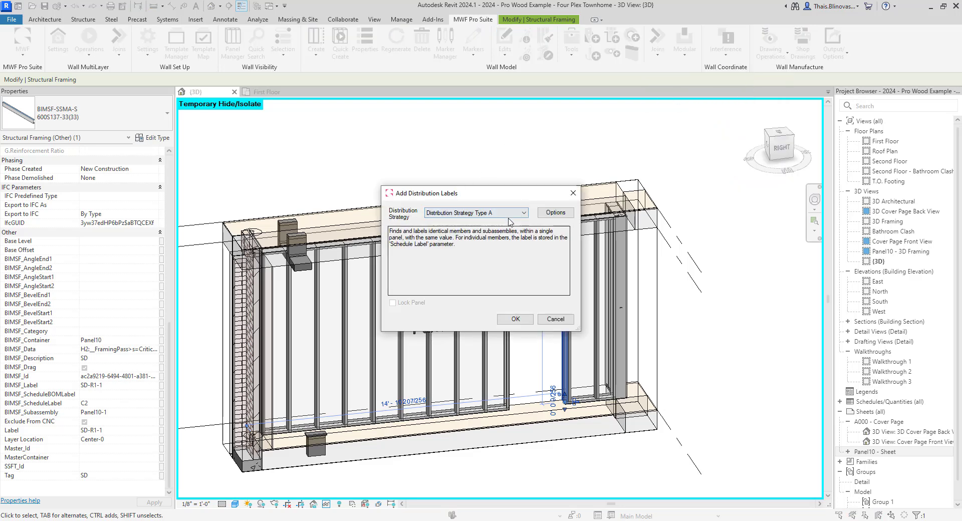
left_click(573, 194)
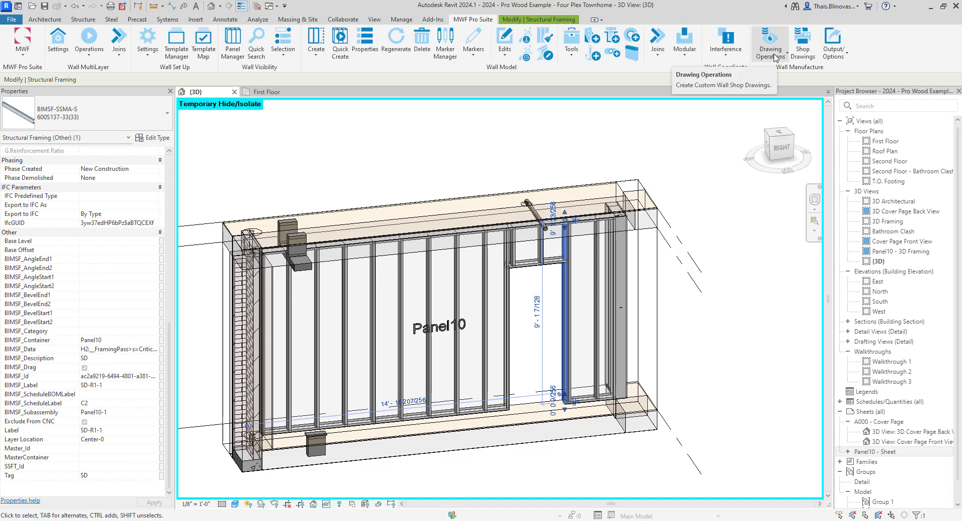
Step: Compare the schedule label properties of the opposite jamb stud and the cripple stud above the door opening
left_click(771, 55)
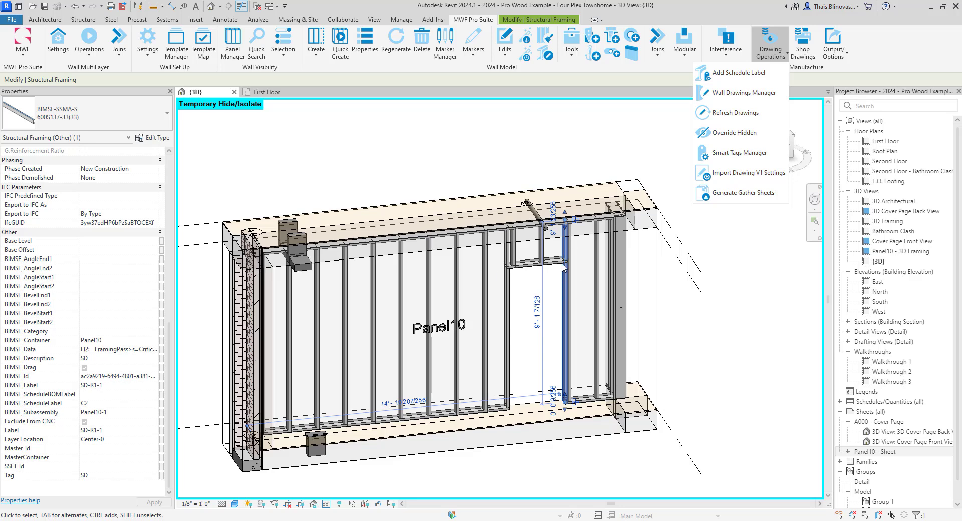
left_click(507, 275)
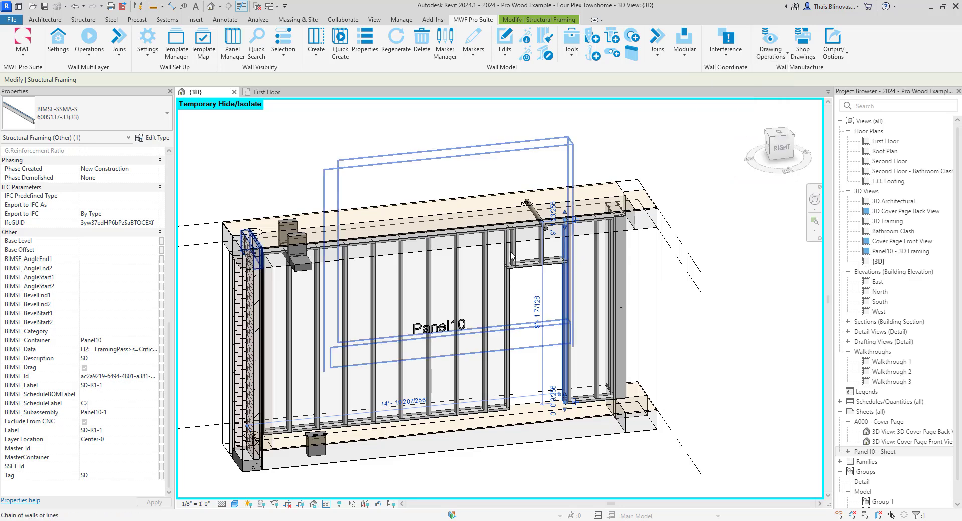
left_click(510, 256)
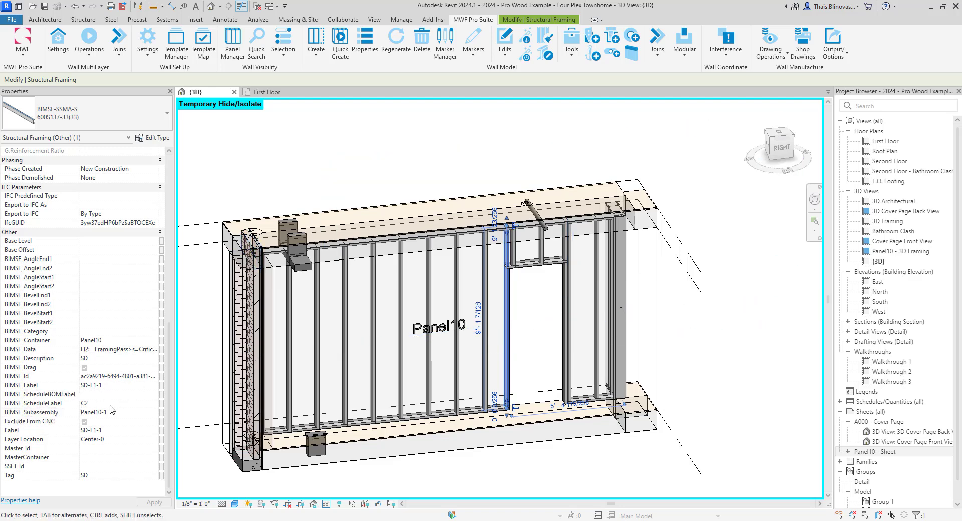
left_click(544, 253)
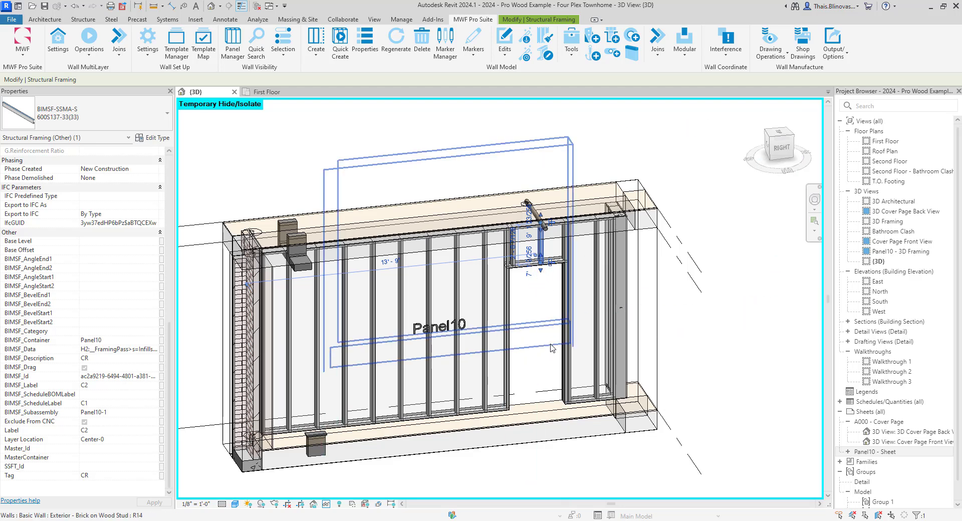
Step: Open the MWF Shops 11x17 (Default) drawing settings from the Wall Drawings Manager
left_click(766, 52)
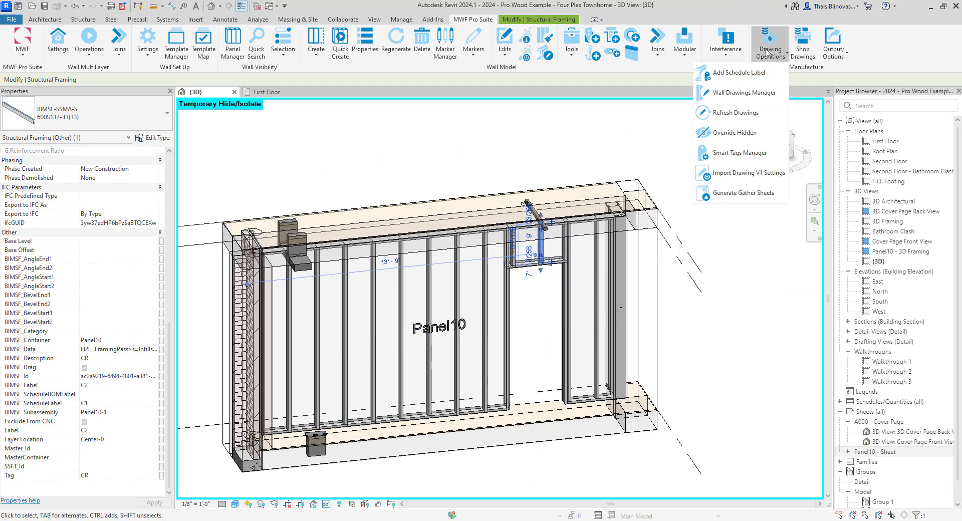
left_click(757, 93)
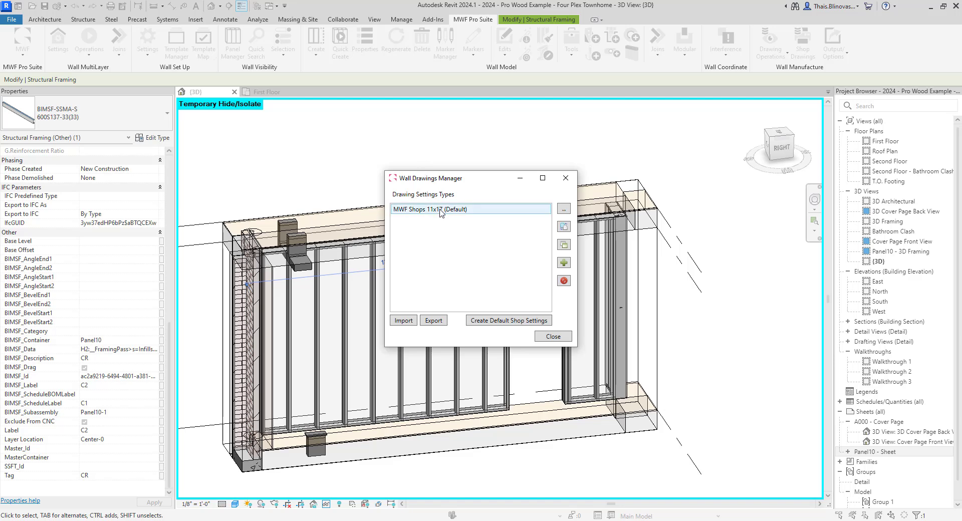
left_click(441, 213)
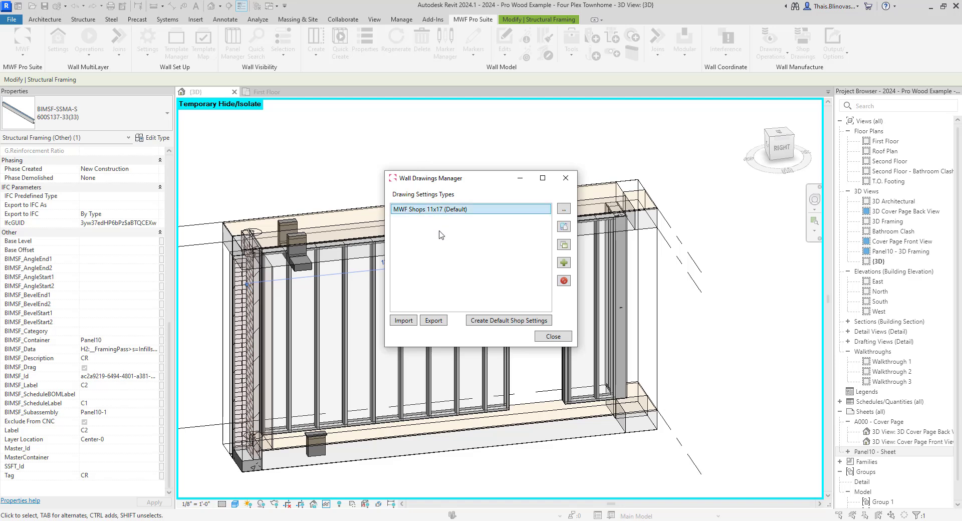
double_click(441, 210)
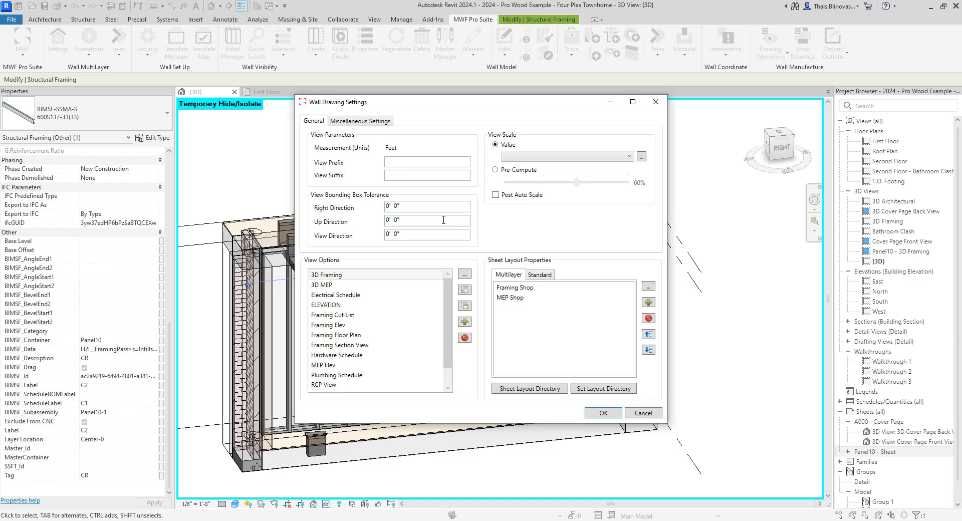
mouse_move(459, 104)
left_mouse_down()
mouse_move(611, 100)
mouse_move(546, 87)
left_mouse_up()
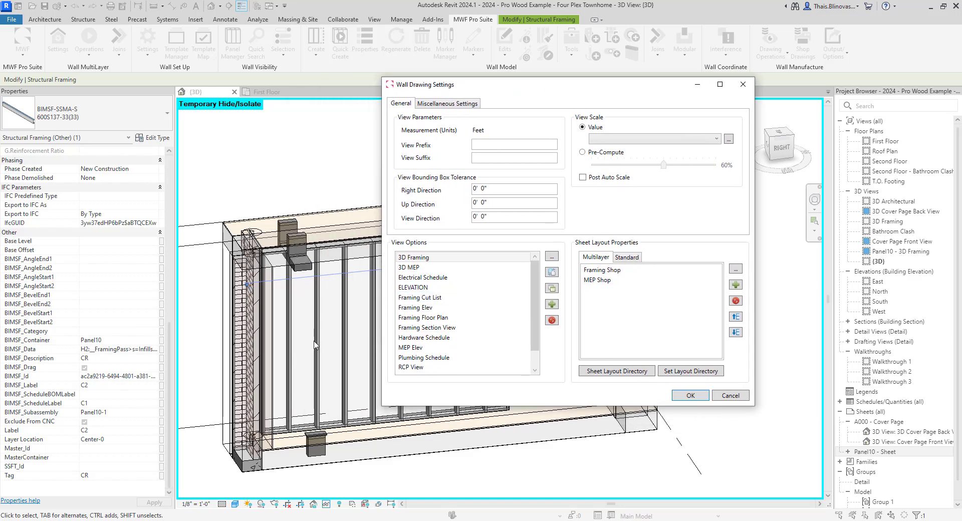
Step: Look through the view type templates that can be added, including Subassembly Panel Framing Elevation, without adding one
left_click(434, 290)
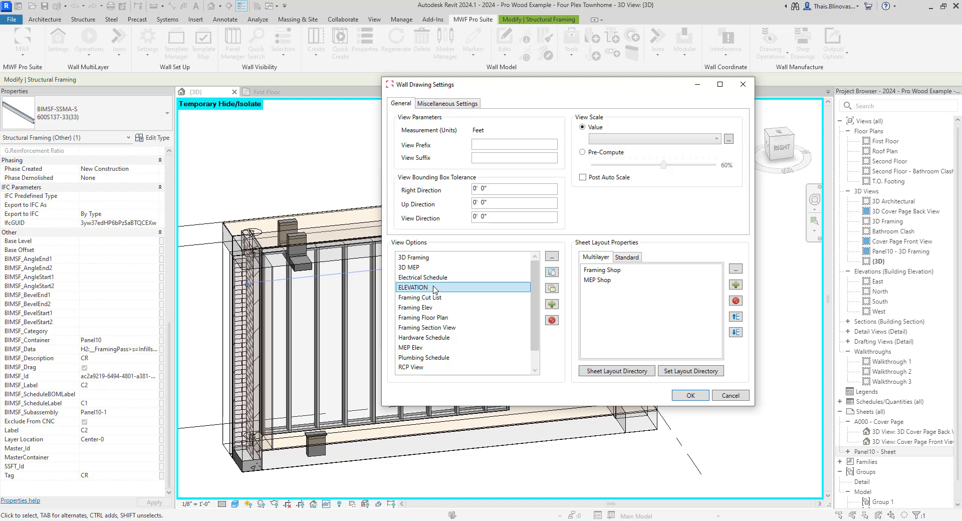
left_click(552, 304)
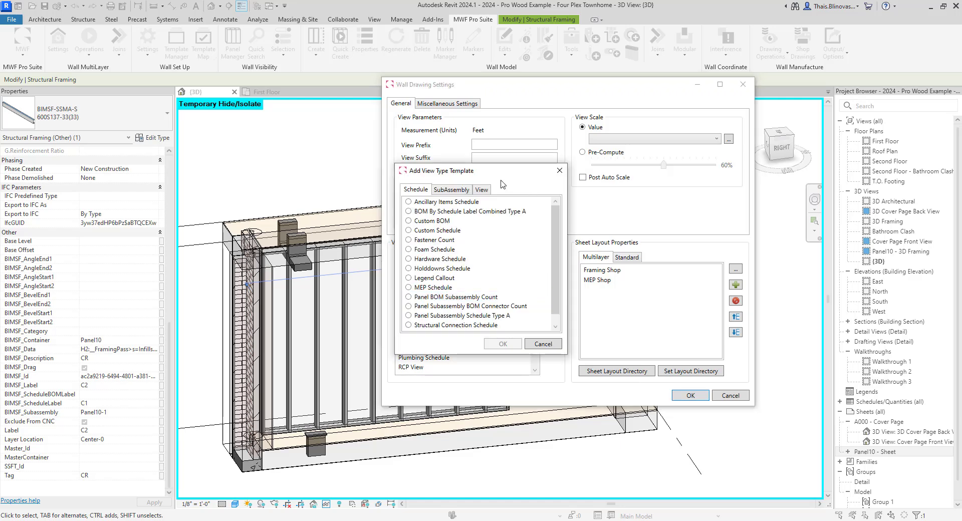
left_click(481, 190)
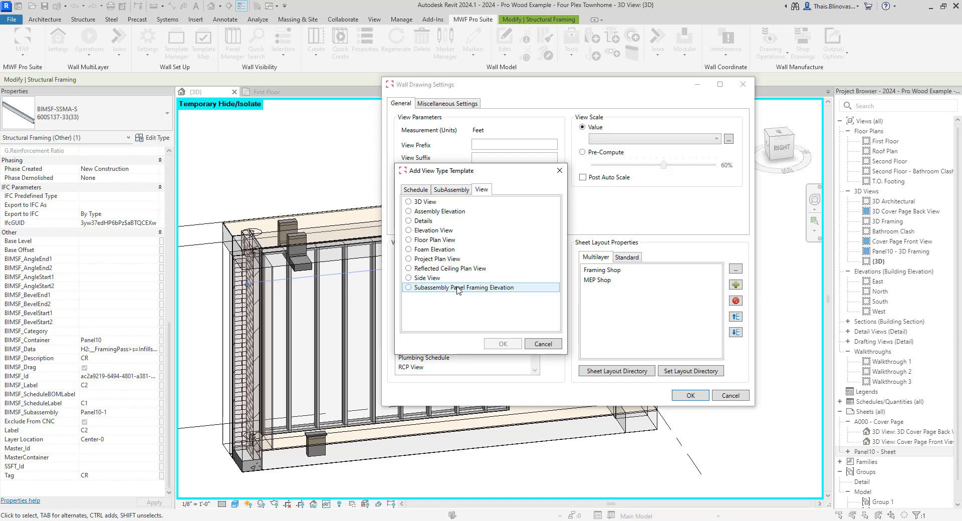
left_click(559, 171)
Step: In the ELEVATION view settings, enable subassembly shading with a blue material color and the Crosshatch-small pattern
double_click(420, 291)
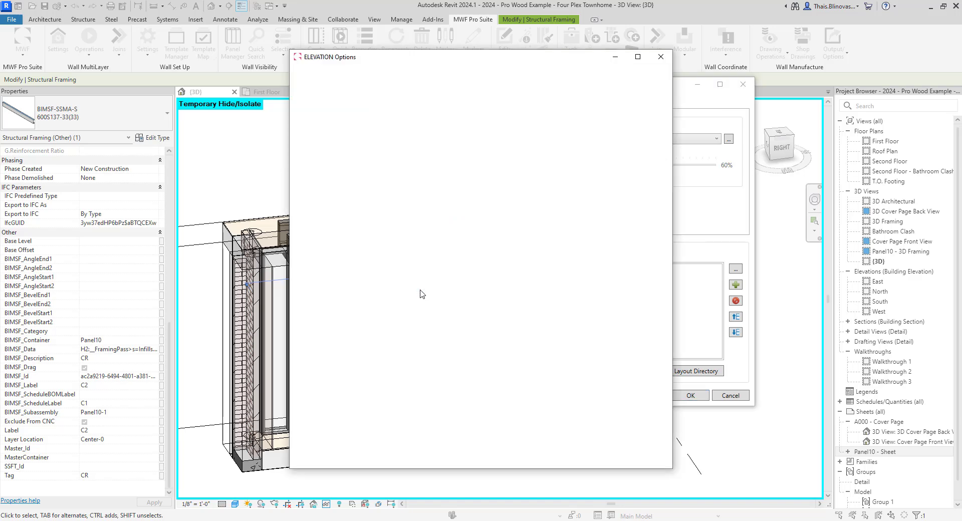
left_click(392, 74)
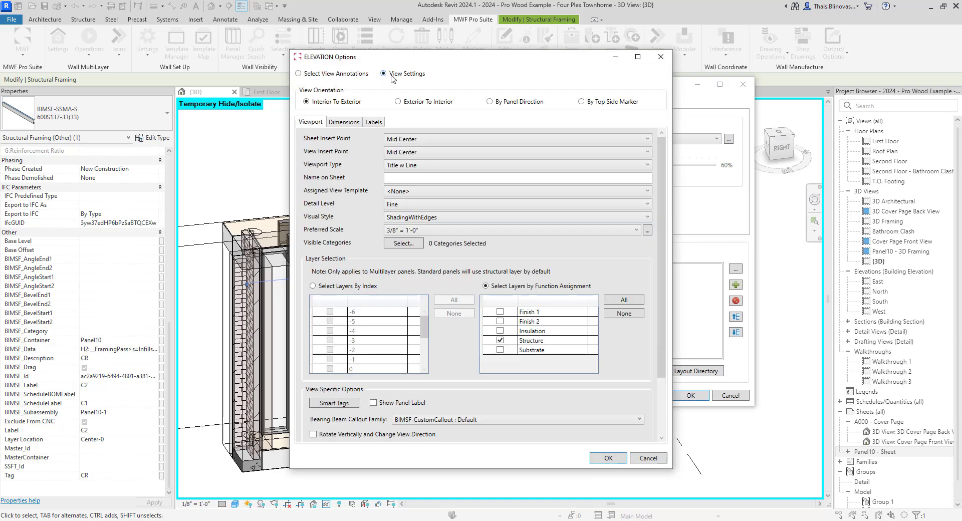
scroll(474, 399, "down", 4)
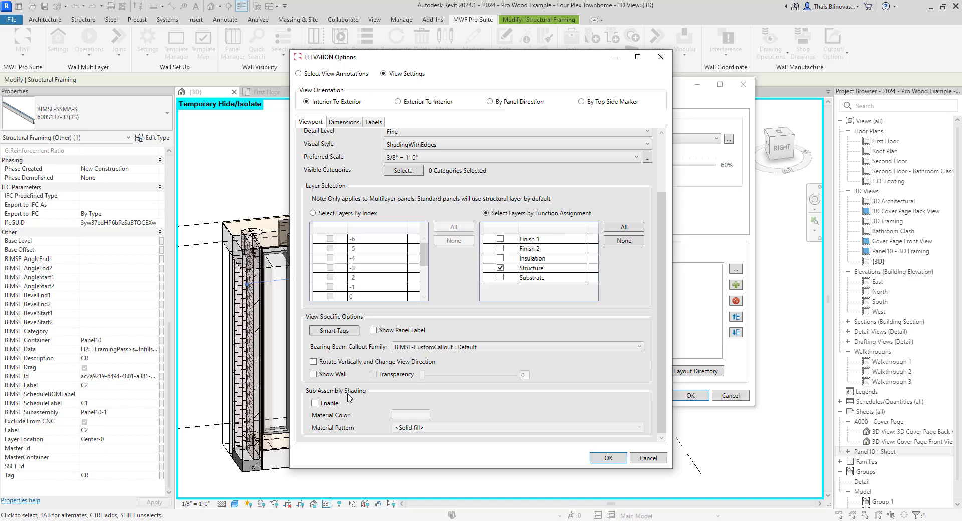
left_click(314, 403)
left_click(411, 415)
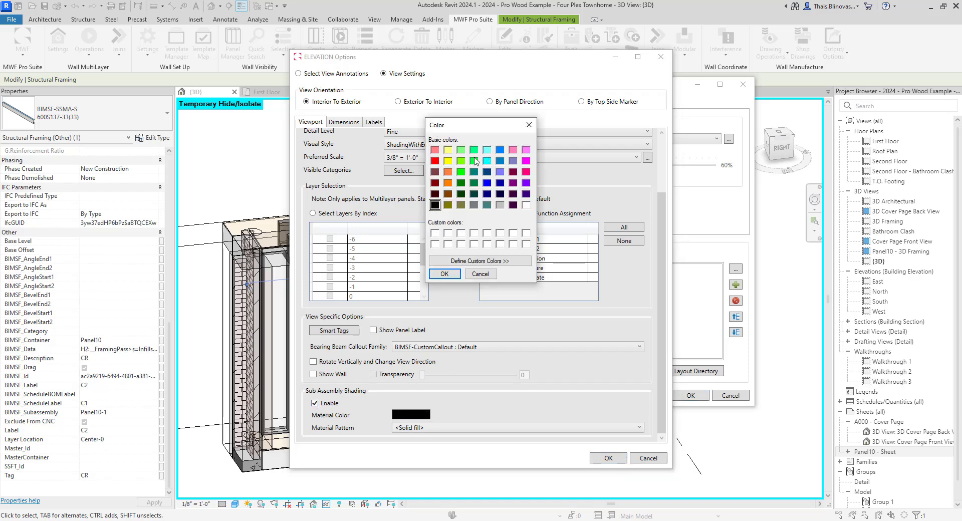
left_click(486, 171)
left_click(487, 182)
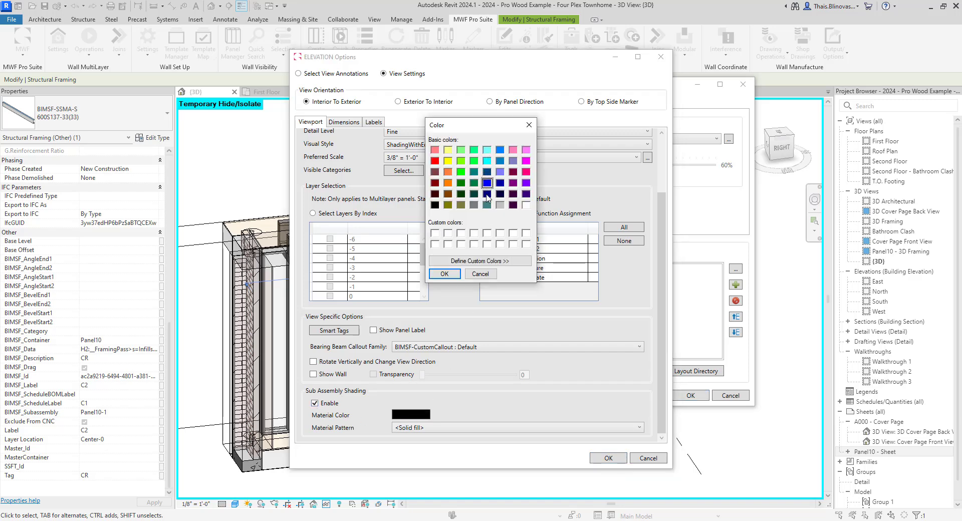
left_click(445, 273)
left_click(446, 428)
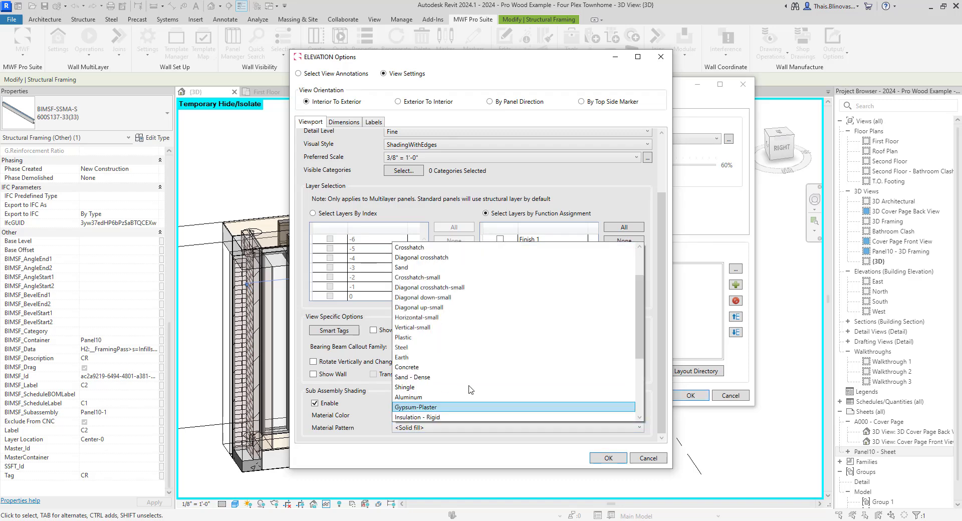
left_click(451, 278)
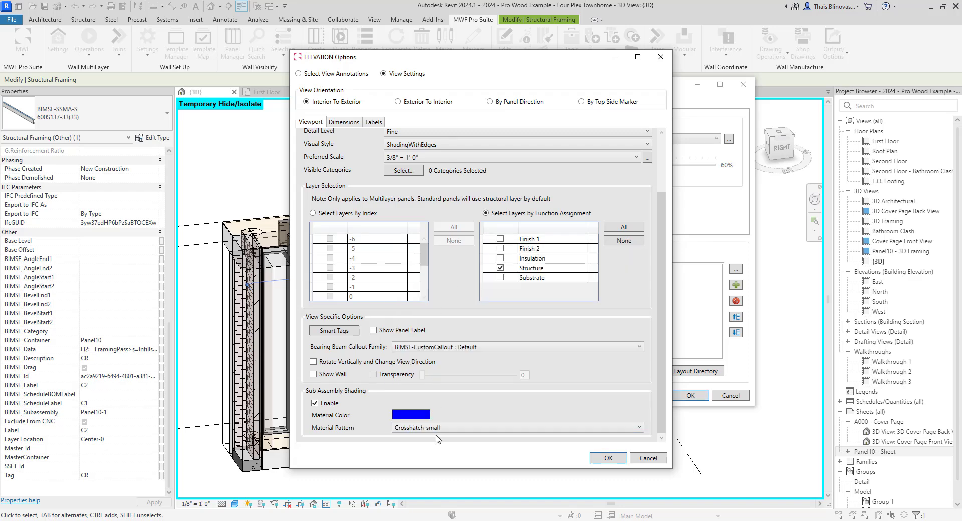
Step: Change the ELEVATION view's subassembly shading pattern to Crosshatch and accept the view options
left_click(437, 428)
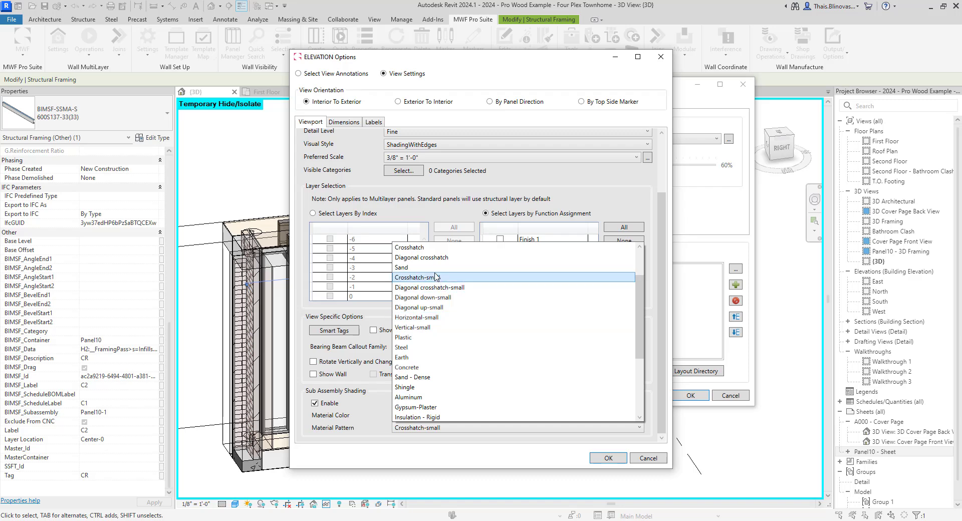
left_click(431, 248)
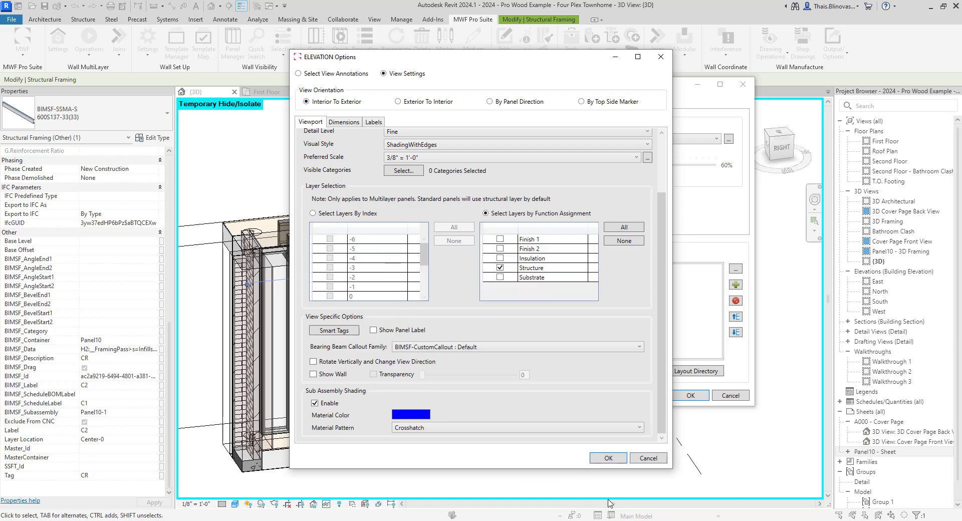
left_click(609, 460)
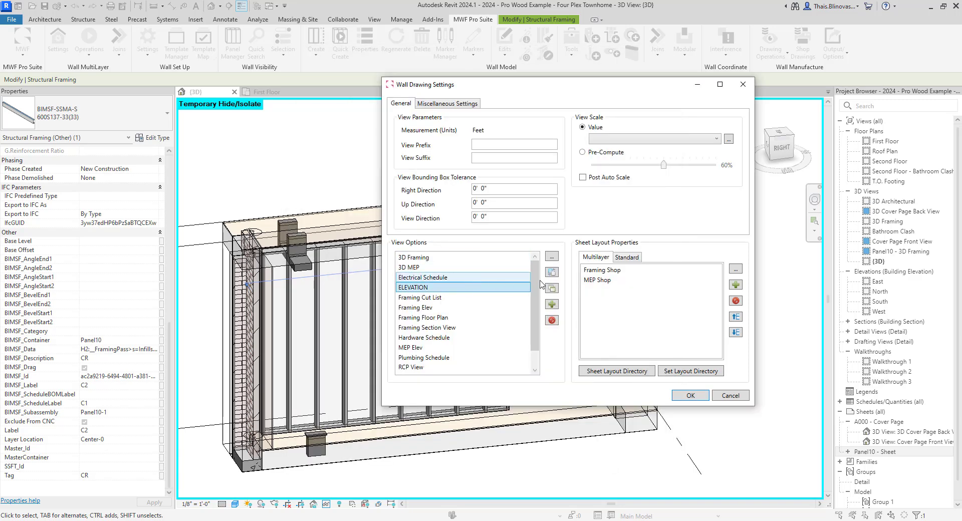
Step: Look through the templates of type View that can be added to the drawing settings, without adding one
left_click(551, 303)
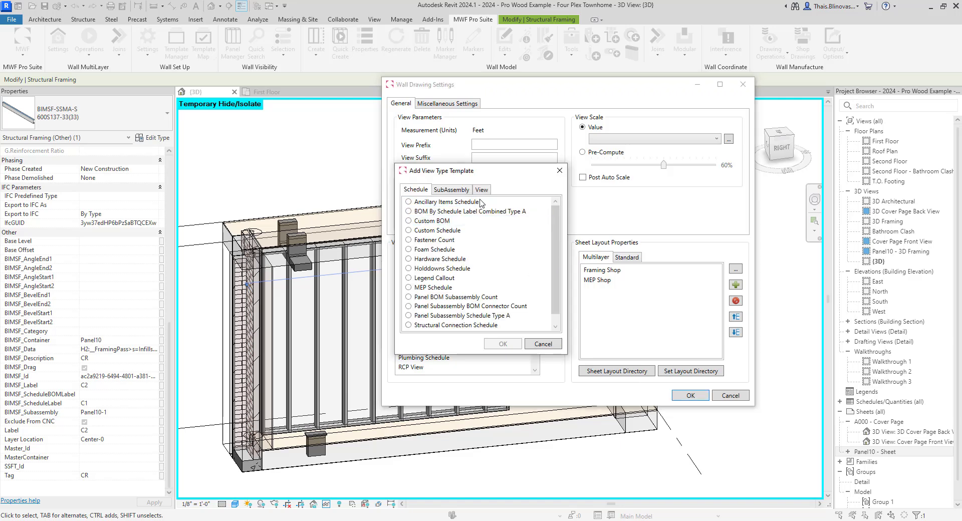
left_click(487, 190)
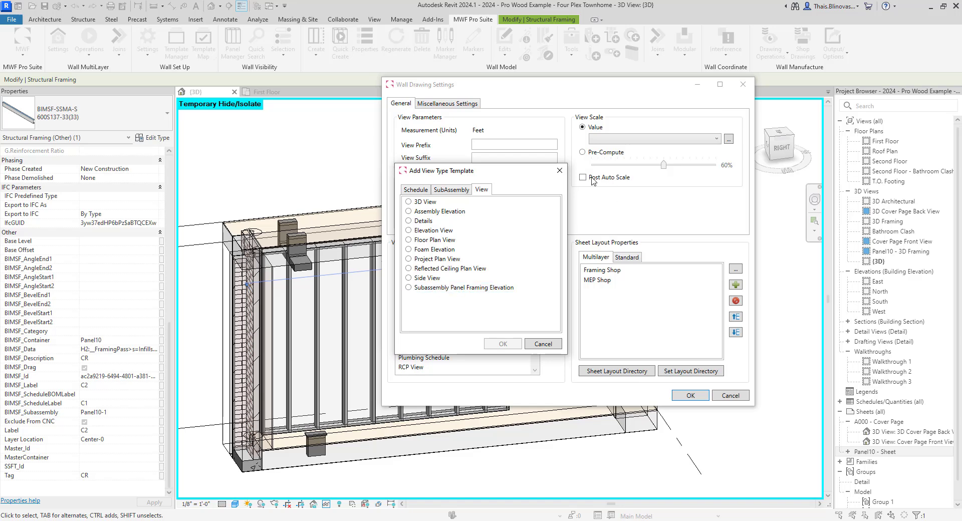
left_click(559, 171)
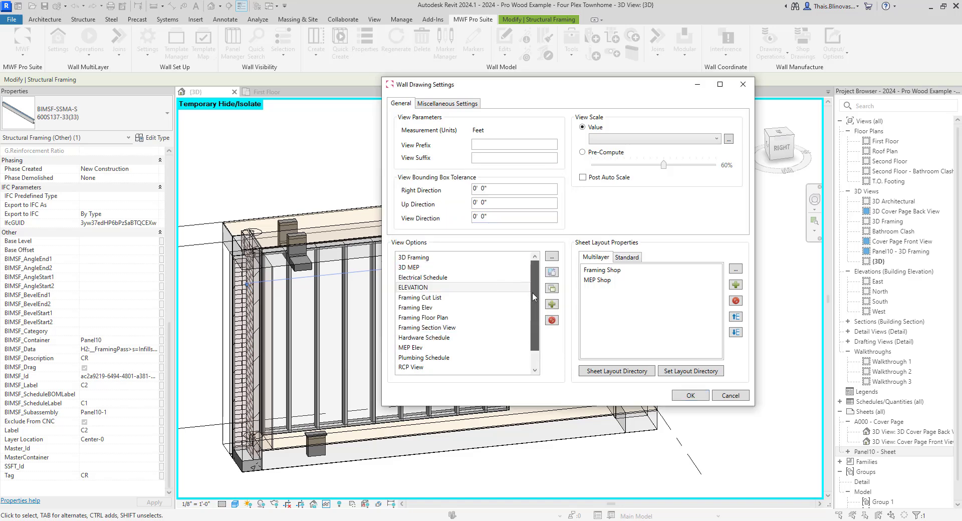
Step: Review the ELEVATION view's annotation choices and its label settings, including the By Schedule Label method and the Use Subassembly Schedule Label option
double_click(448, 288)
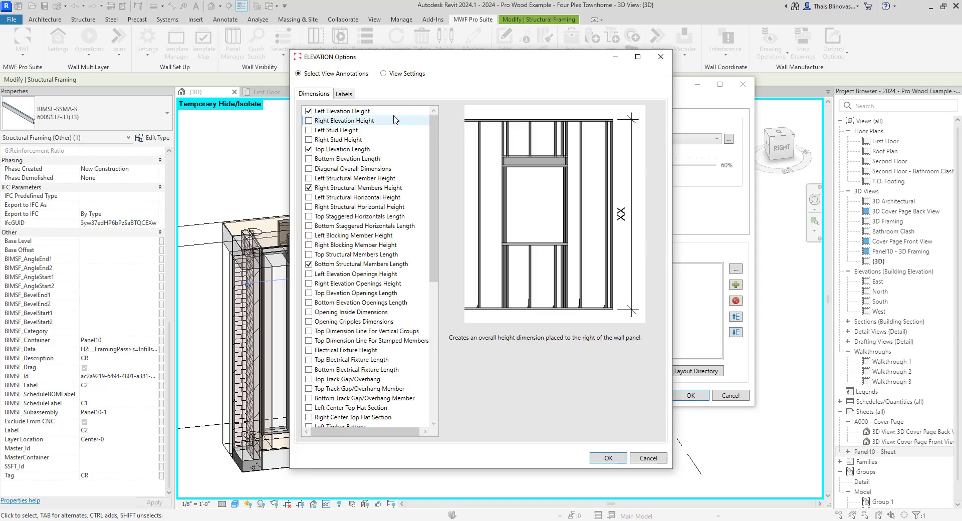
left_click(395, 74)
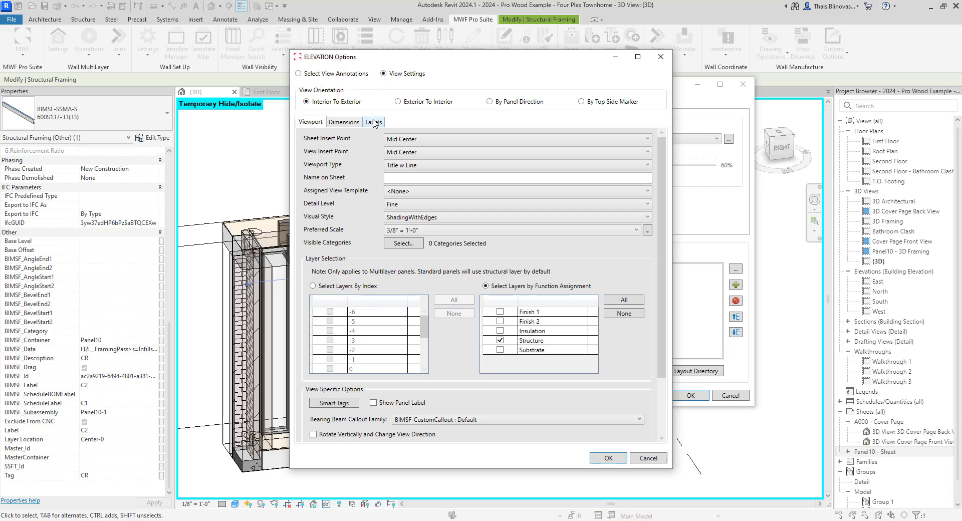
left_click(349, 75)
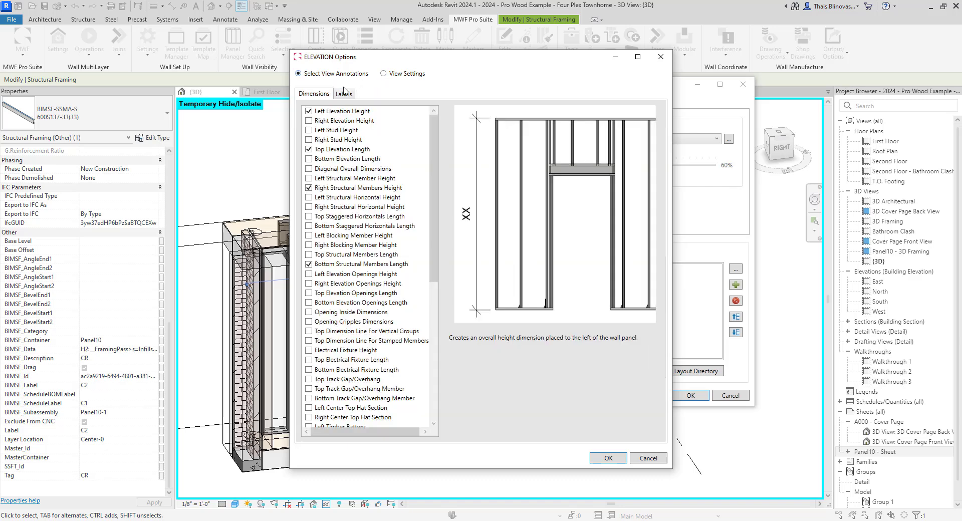
left_click(345, 94)
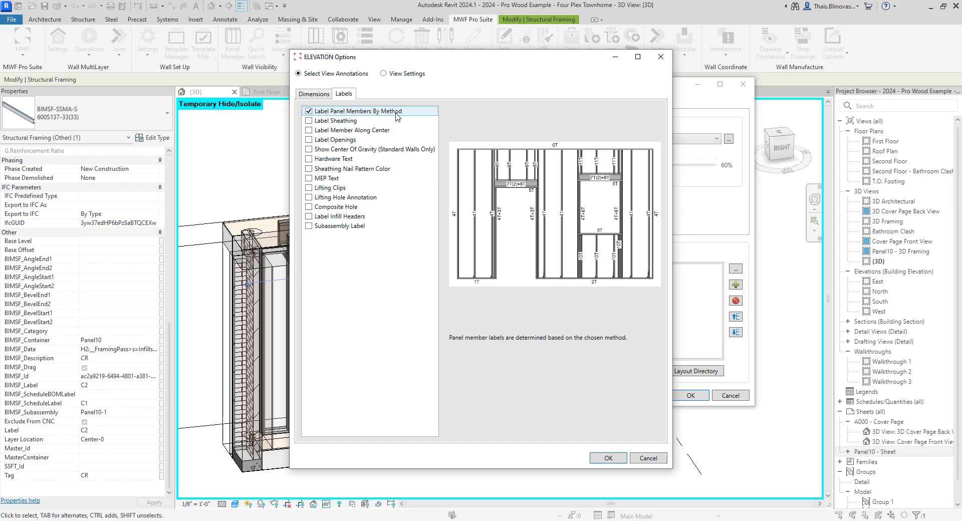
left_click(405, 77)
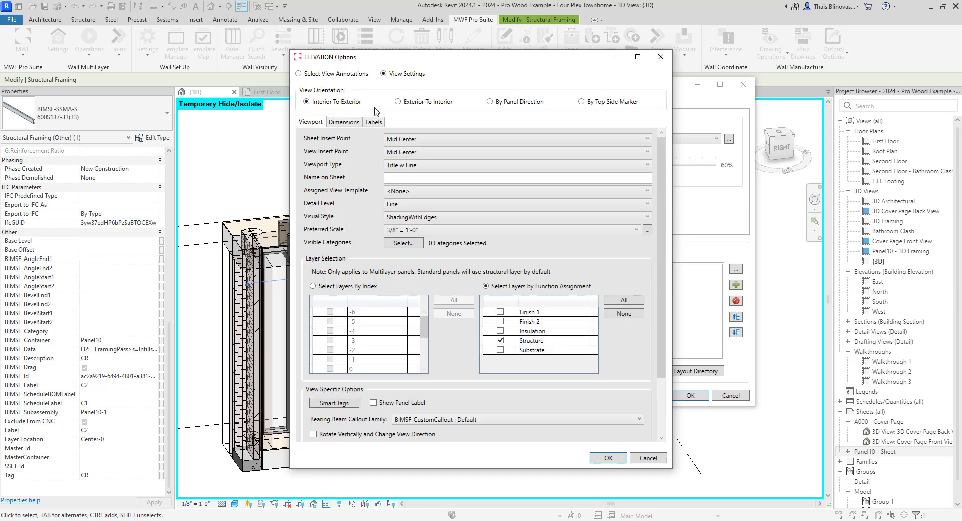
left_click(374, 122)
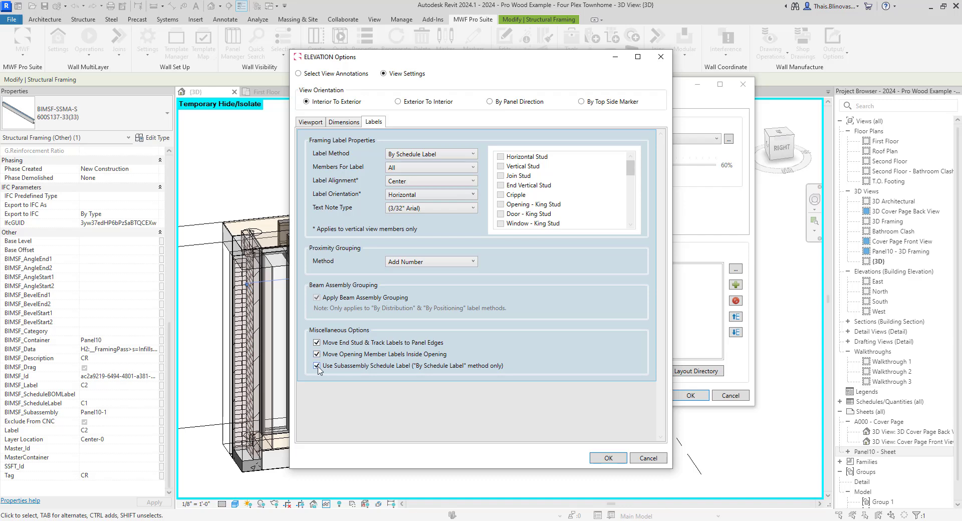
left_click(607, 458)
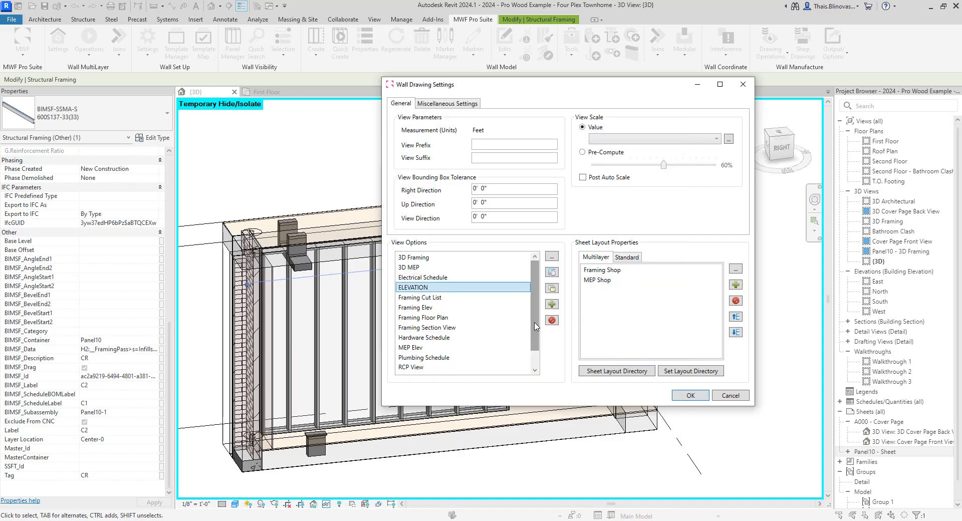
Step: Check the Standard sheet layouts, and review the layout and data fields of the Framing Cut List view template
left_click_drag(536, 326, 536, 344)
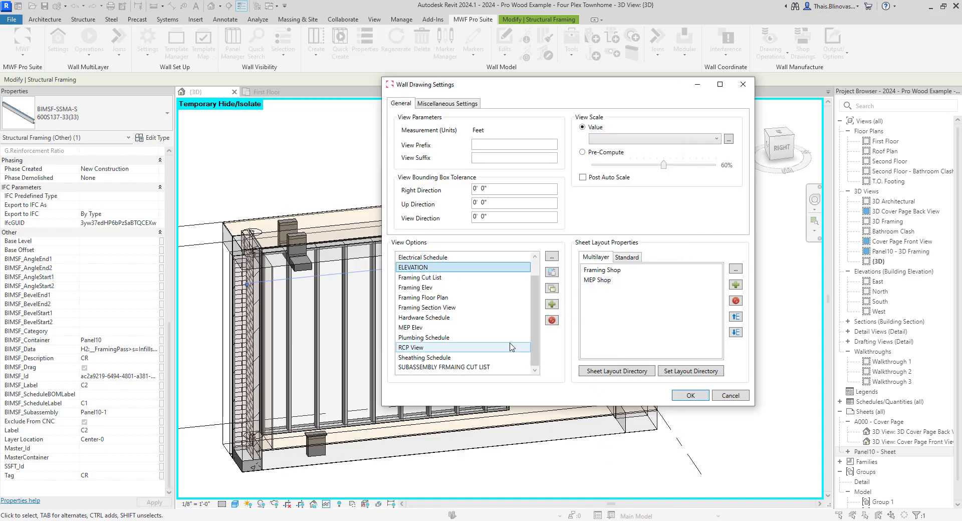
scroll(512, 347, "up", 1)
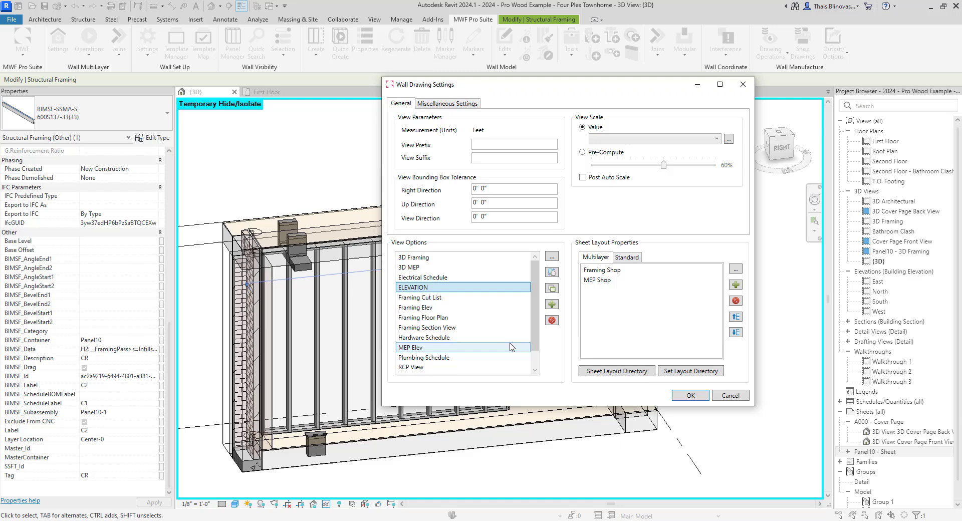
left_click(626, 258)
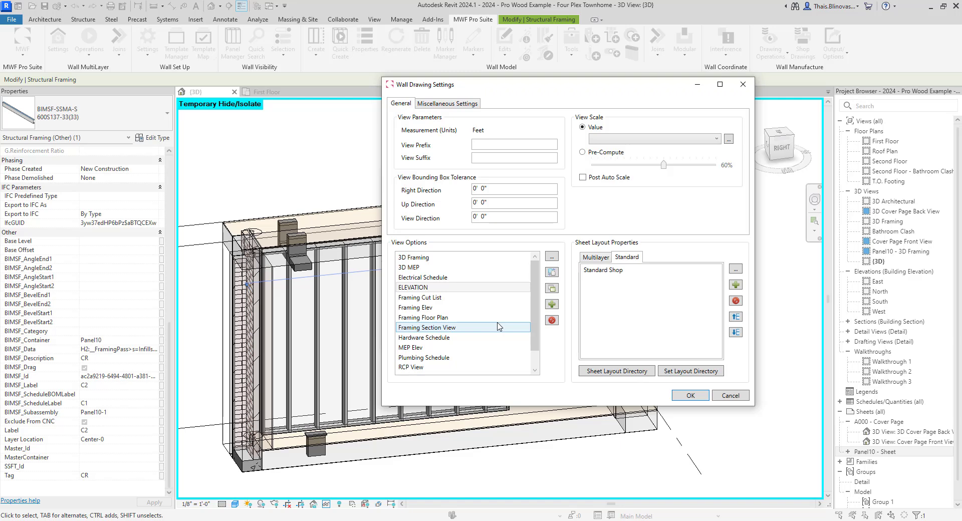
double_click(445, 297)
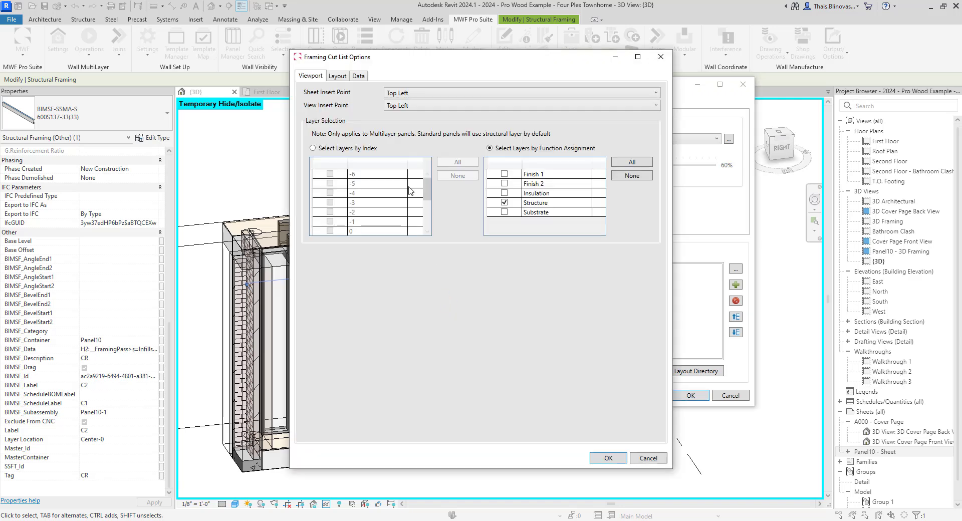
left_click(339, 76)
left_click(367, 75)
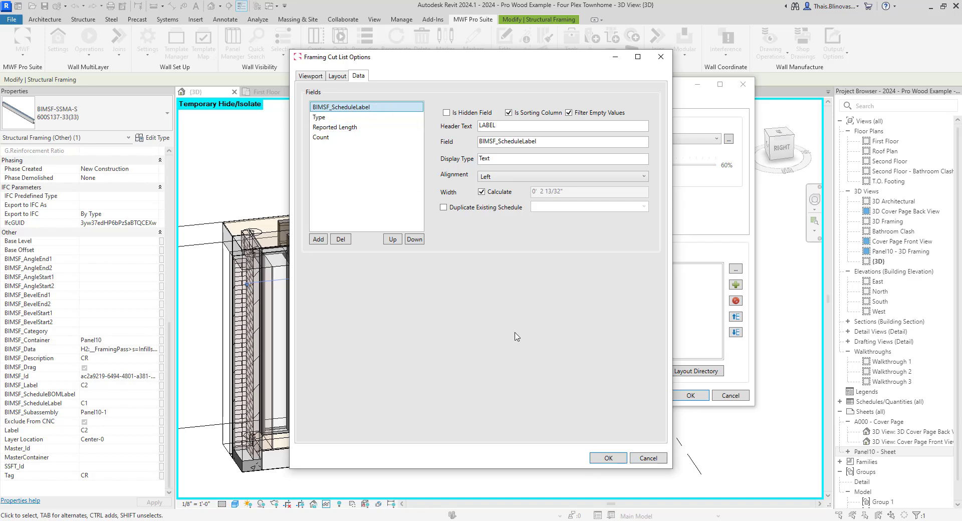
left_click(608, 458)
Step: Correct the misspelled subassembly cut list view template name to SUBASSEMBLY FRAMING CUT LIST
scroll(451, 301, "down", 1)
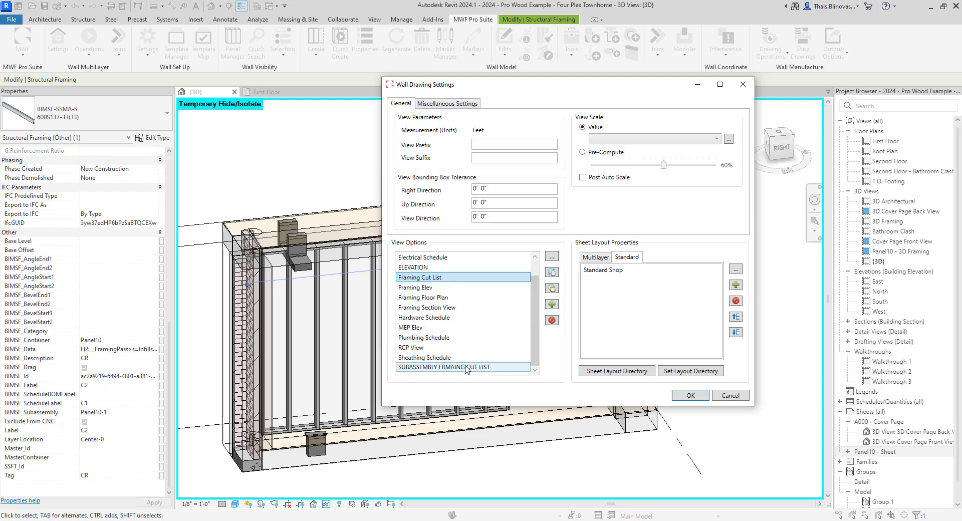
left_click(441, 366)
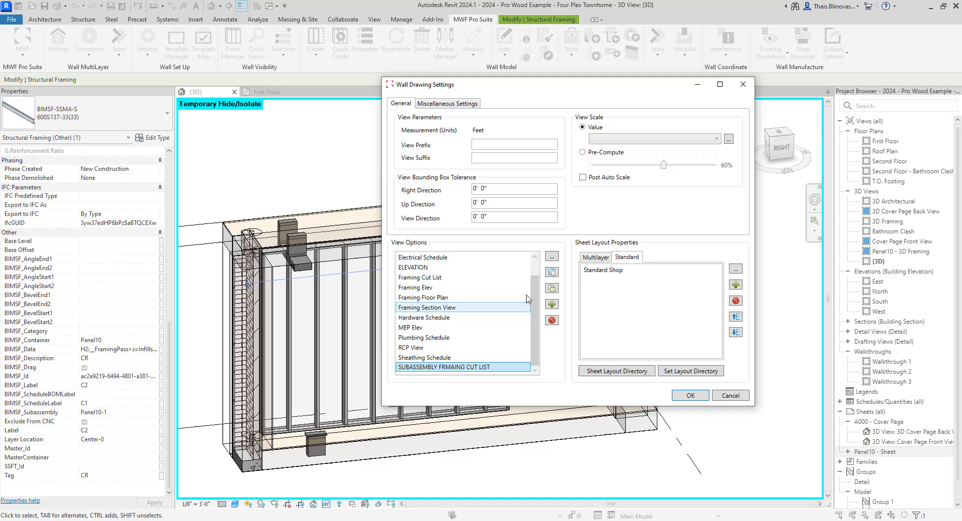
left_click(552, 274)
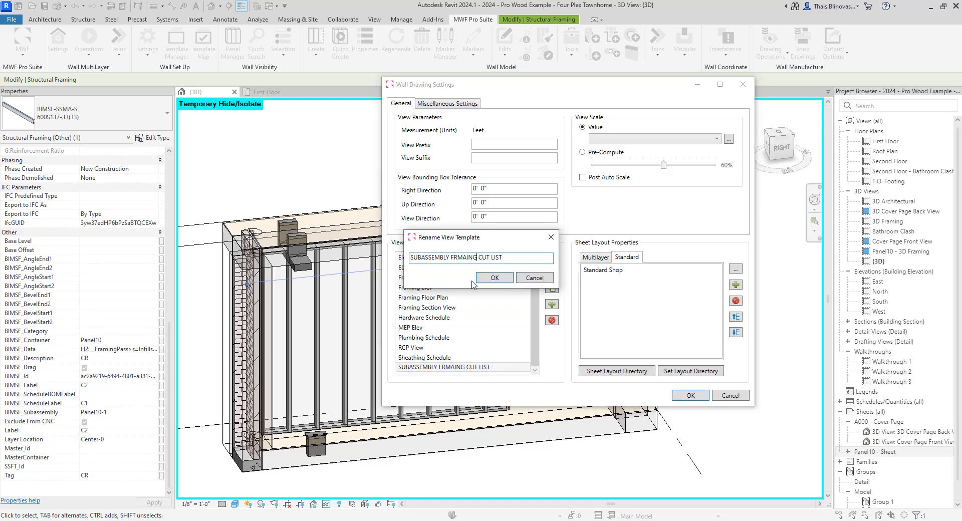
key("BackSpace")
key("BackSpace")
key("BackSpace")
key("BackSpace")
key("BackSpace")
key("BackSpace")
type("RAMING")
left_click(493, 277)
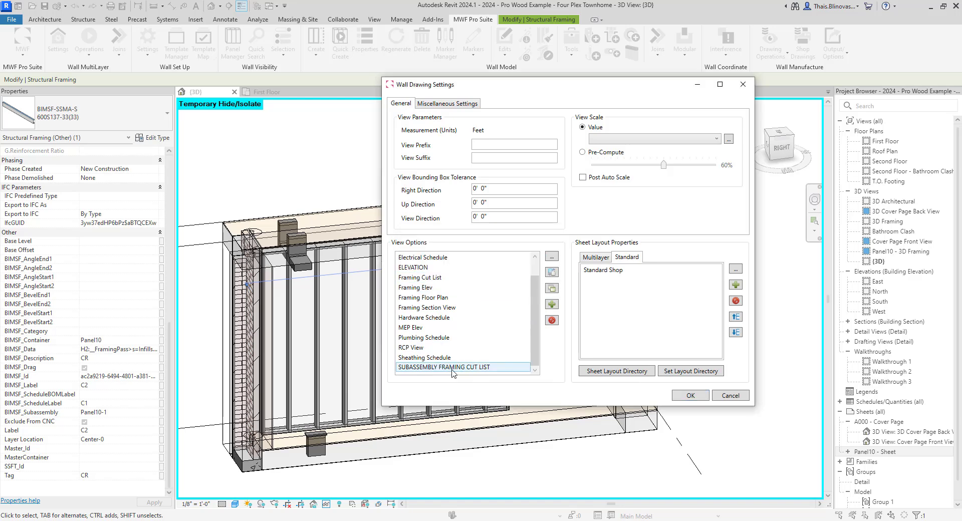
Step: Look through the schedule templates that can be added, including the BOM and panel subassembly types, without adding one
left_click(552, 304)
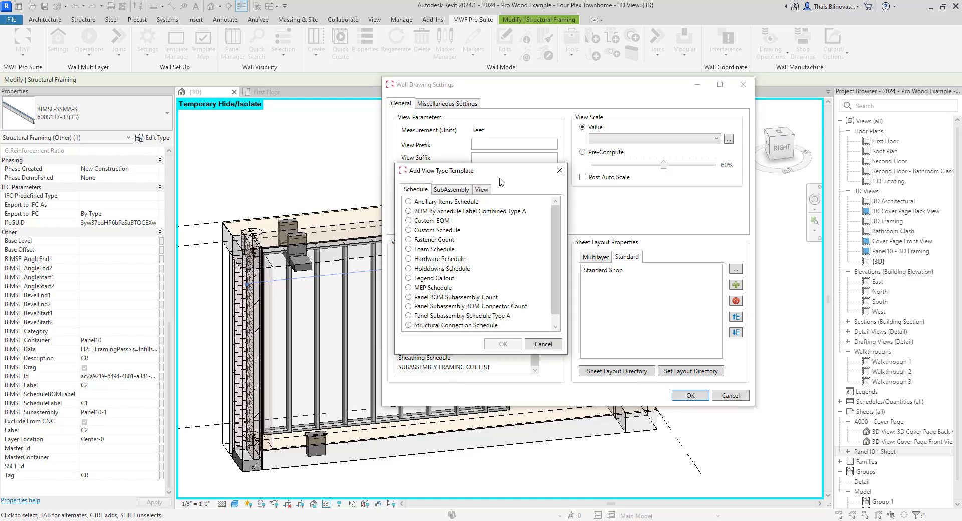
left_click_drag(476, 174, 568, 161)
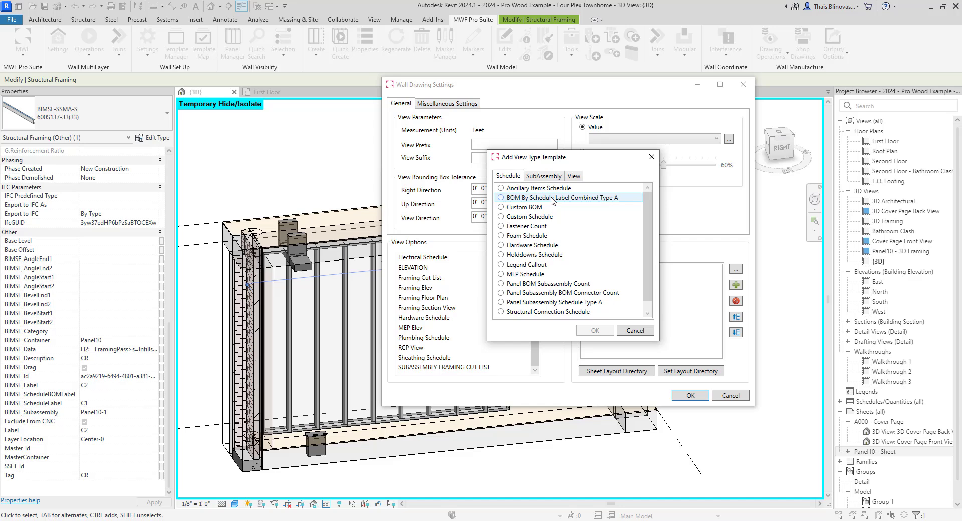
left_click(651, 156)
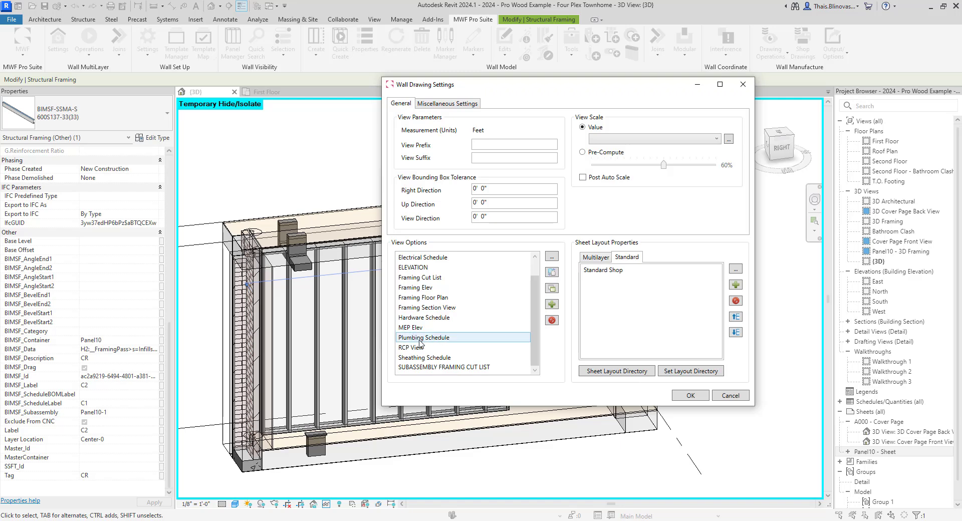
Step: Review the layout and data fields of SUBASSEMBLY FRAMING CUT LIST, and save the wall drawing settings
double_click(440, 367)
left_click(337, 77)
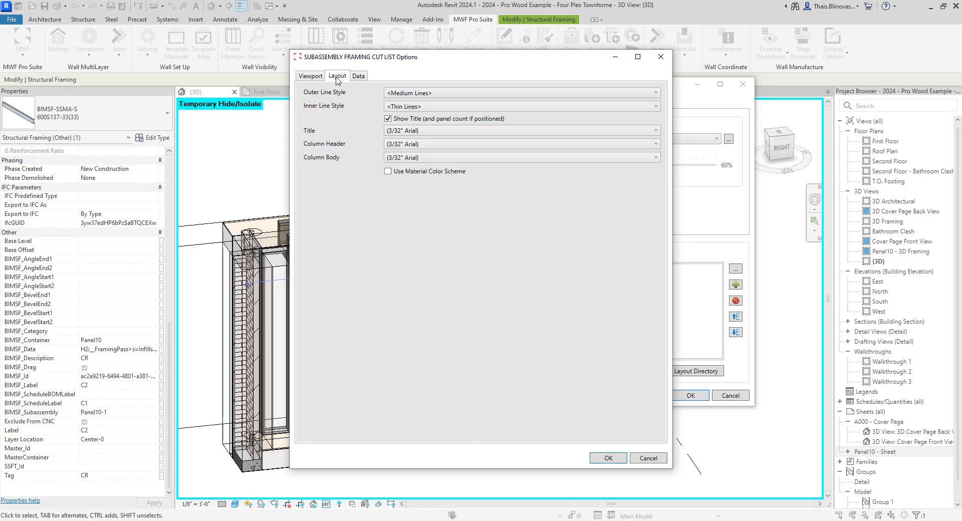
left_click(358, 76)
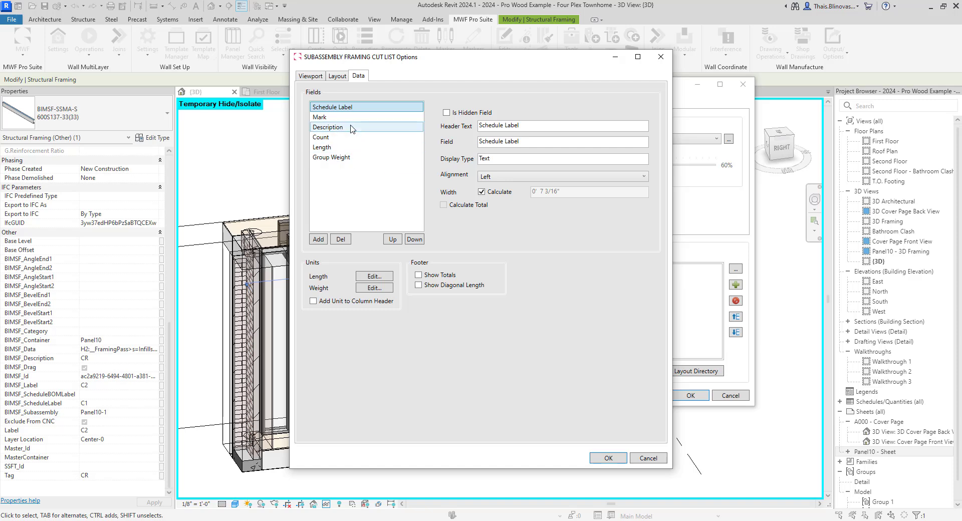
left_click(338, 76)
left_click(360, 77)
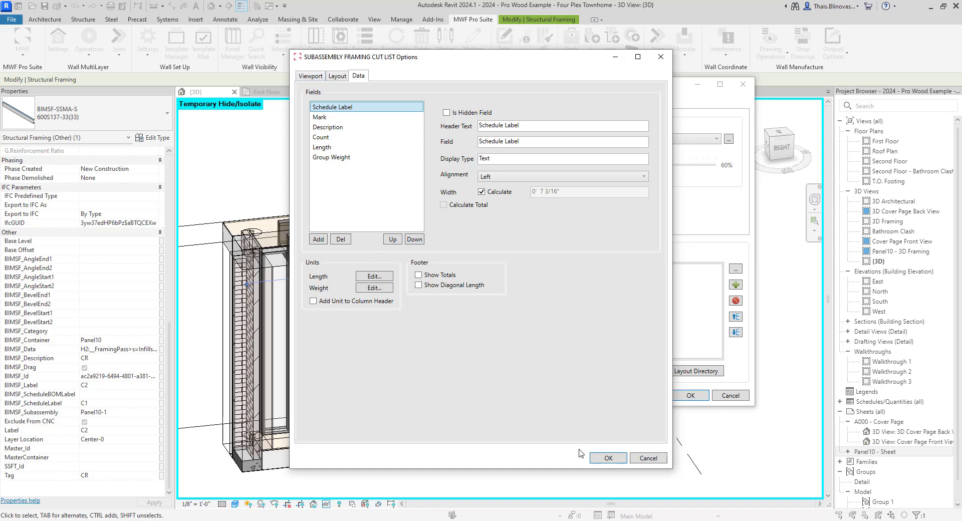
left_click(608, 458)
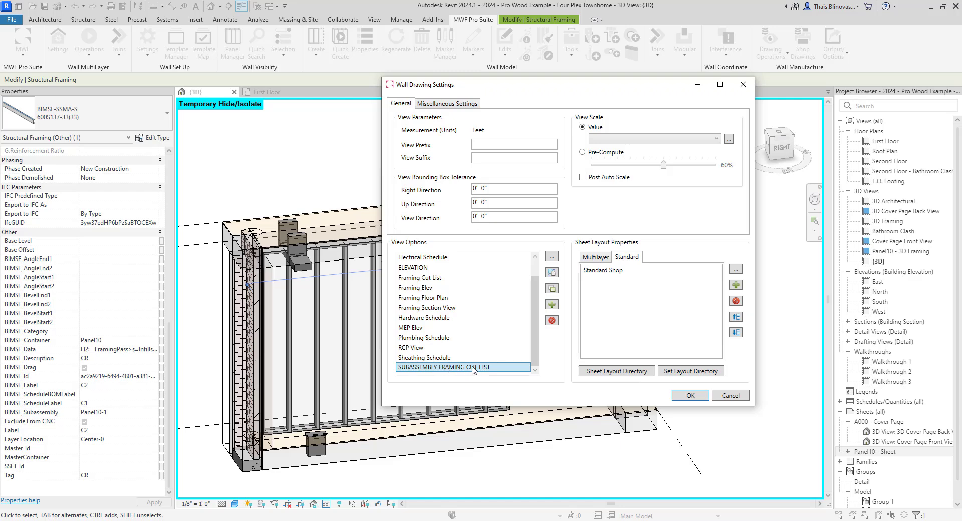
left_click(689, 395)
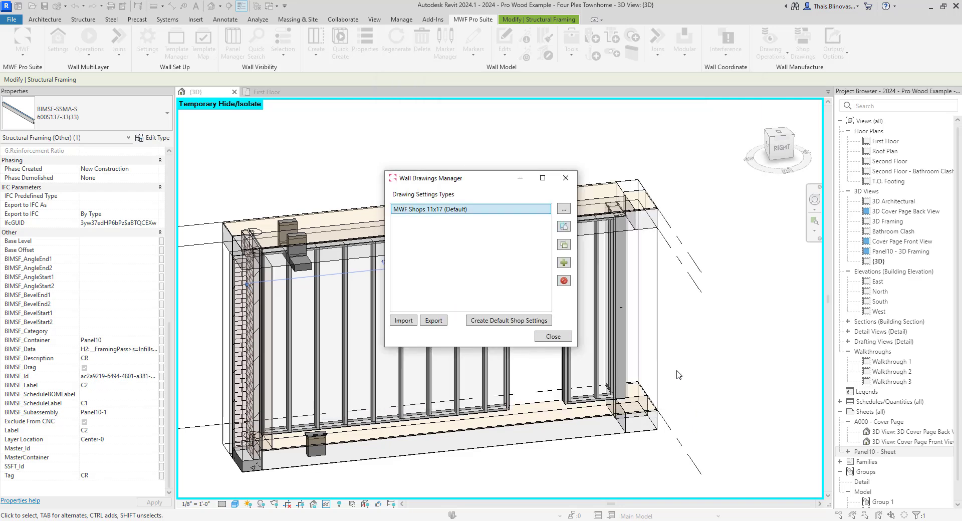
left_click(557, 342)
Step: Generate Panel10's shop drawings from one of its studs using MWF Shops 11x17 (Default) with Override Existing enabled, and open the Panel10 sheet
left_click(460, 297)
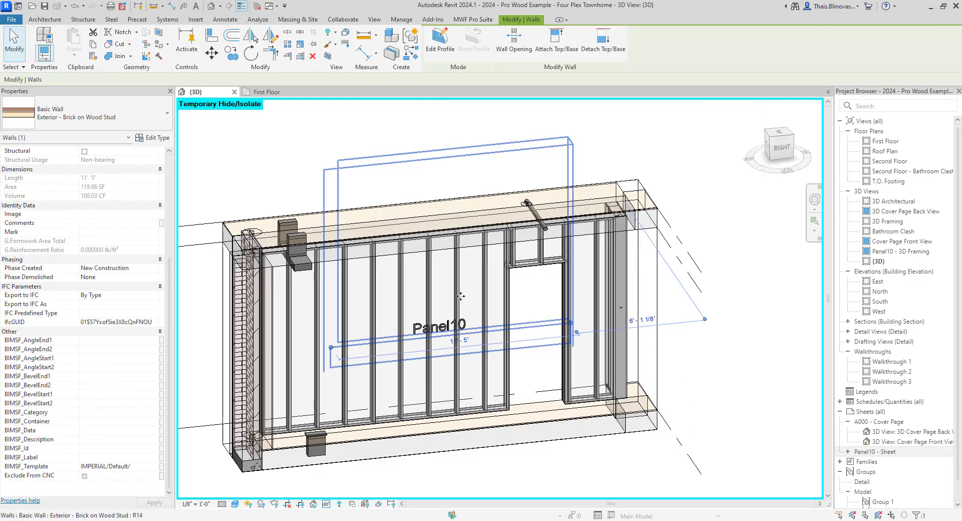
left_click(457, 298)
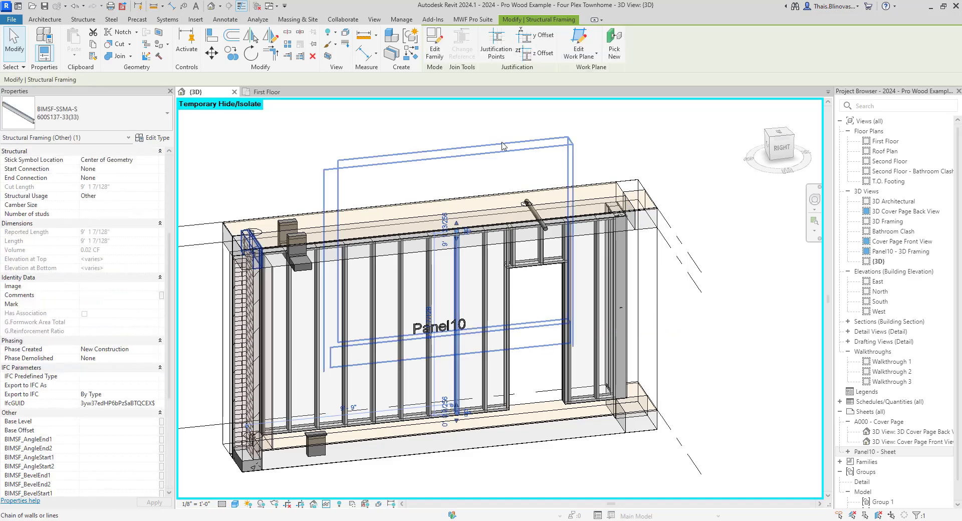
left_click(475, 20)
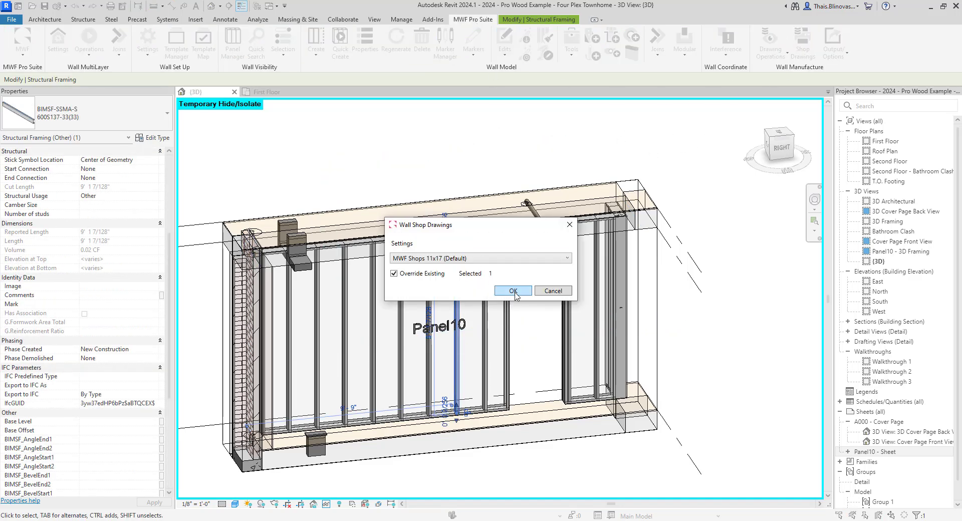
left_click(507, 291)
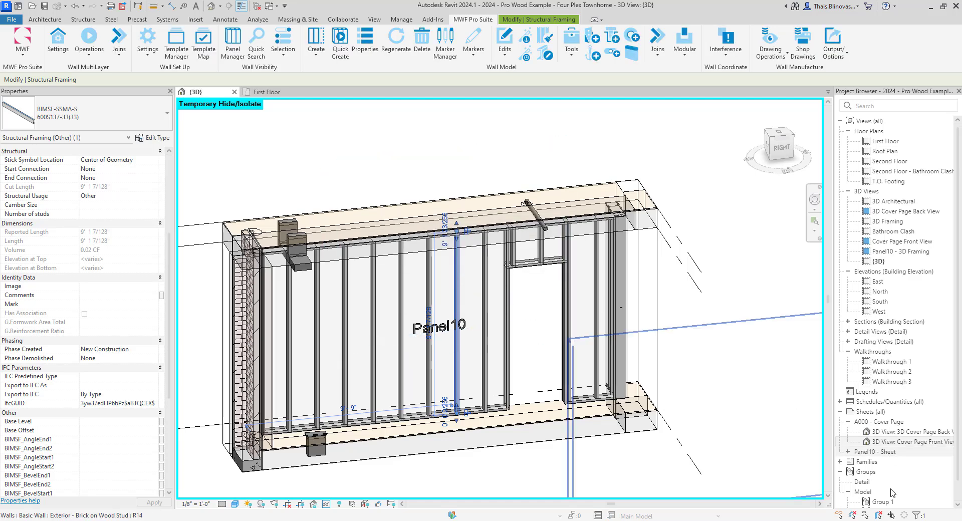
double_click(878, 452)
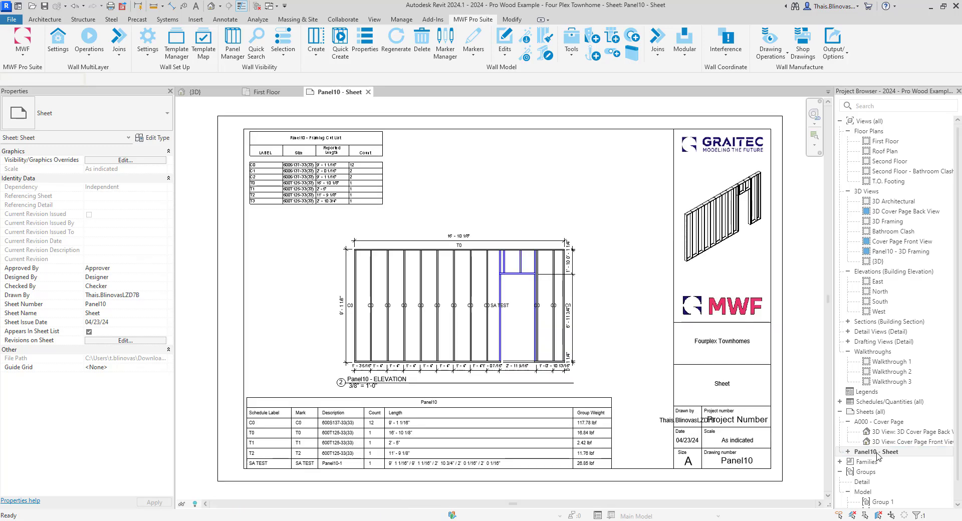
Step: Move the SA TEST label into the door opening below the header in the Panel10 elevation, and deactivate the view
left_click(630, 338)
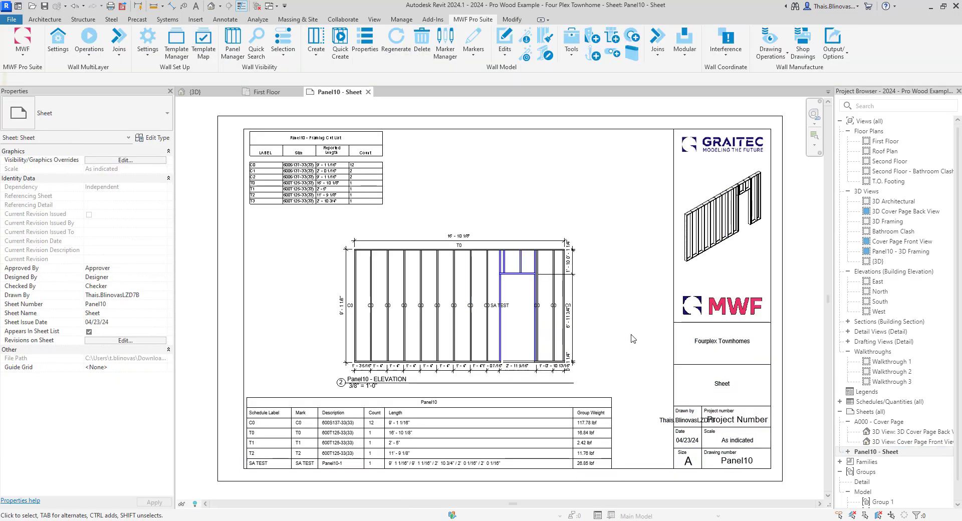
scroll(547, 355, "up", 3)
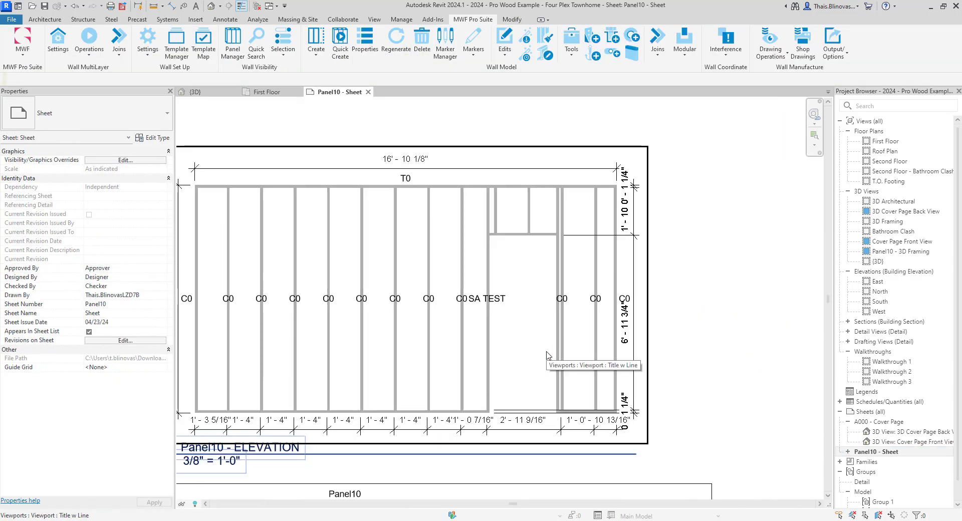
scroll(547, 355, "up", 2)
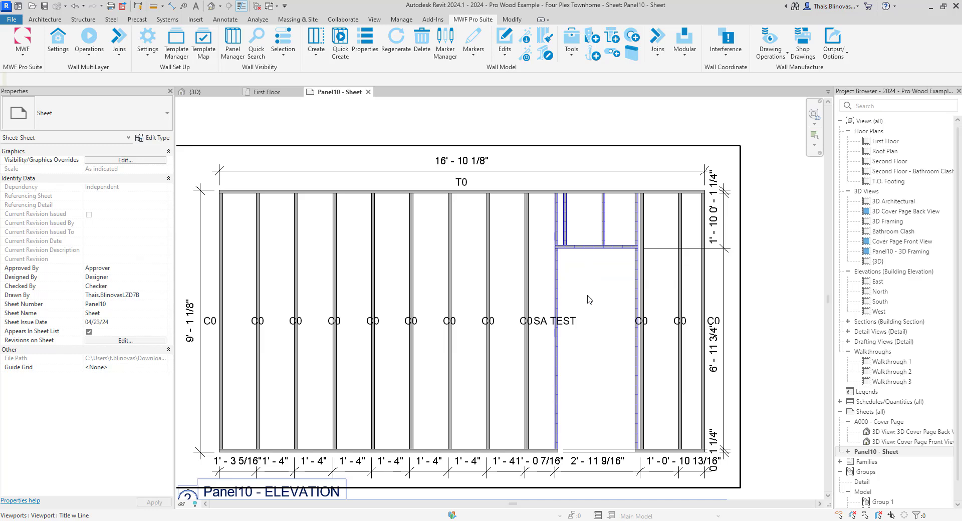
double_click(577, 326)
left_click(570, 328)
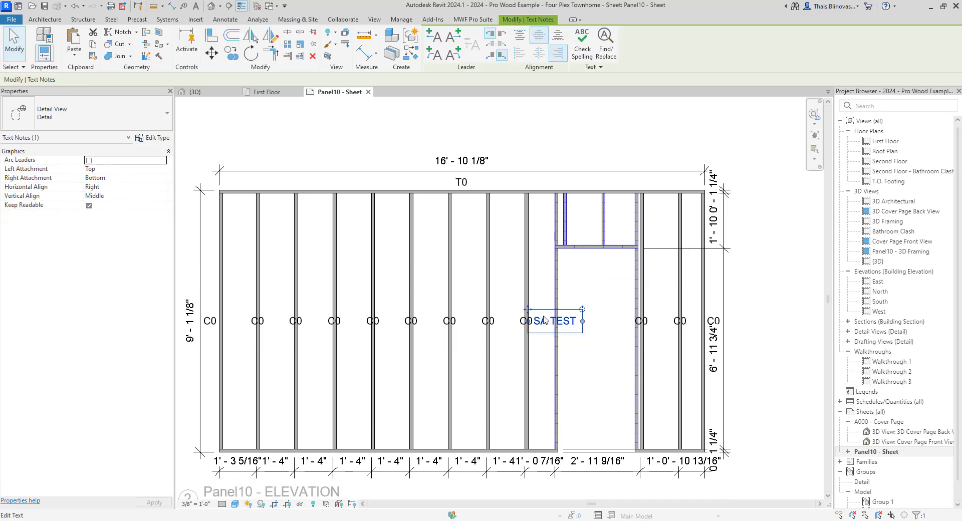
left_click_drag(535, 311, 573, 264)
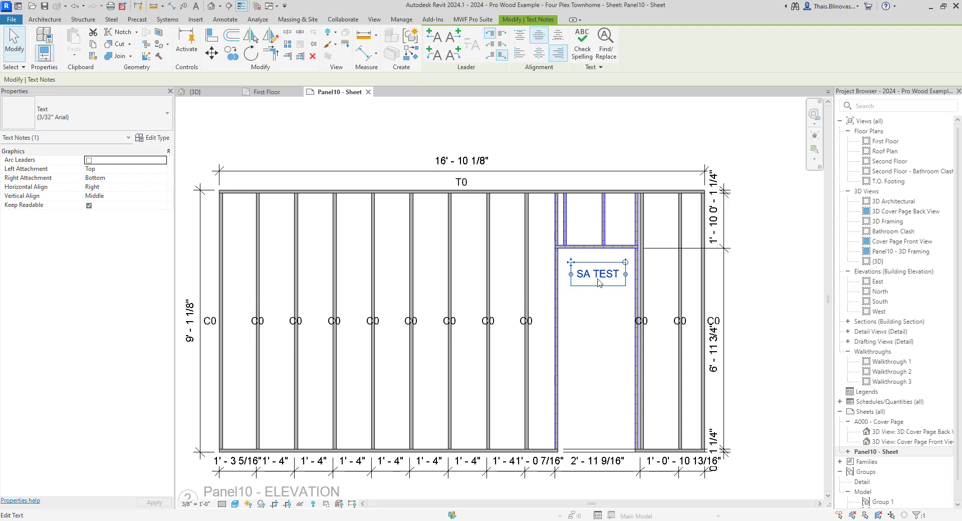
key("Escape")
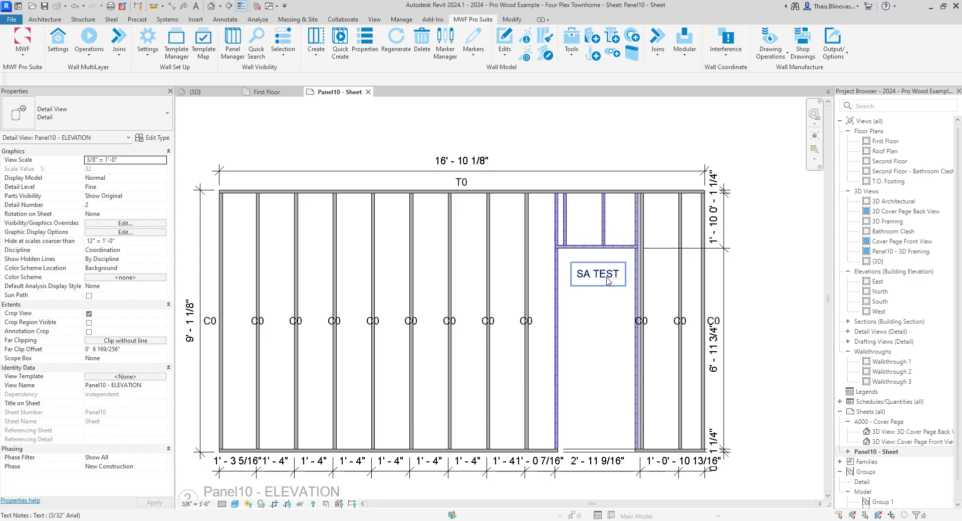
scroll(571, 201, "down", 3)
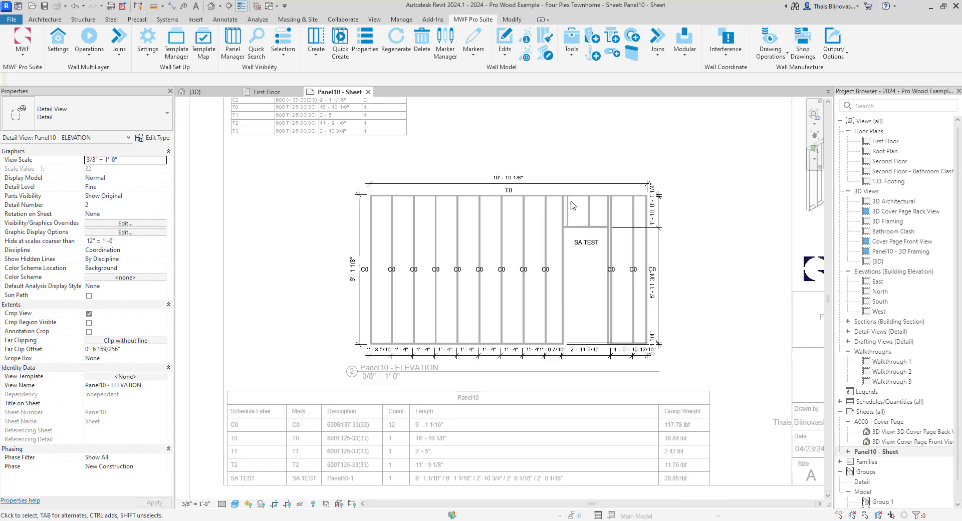
double_click(365, 223)
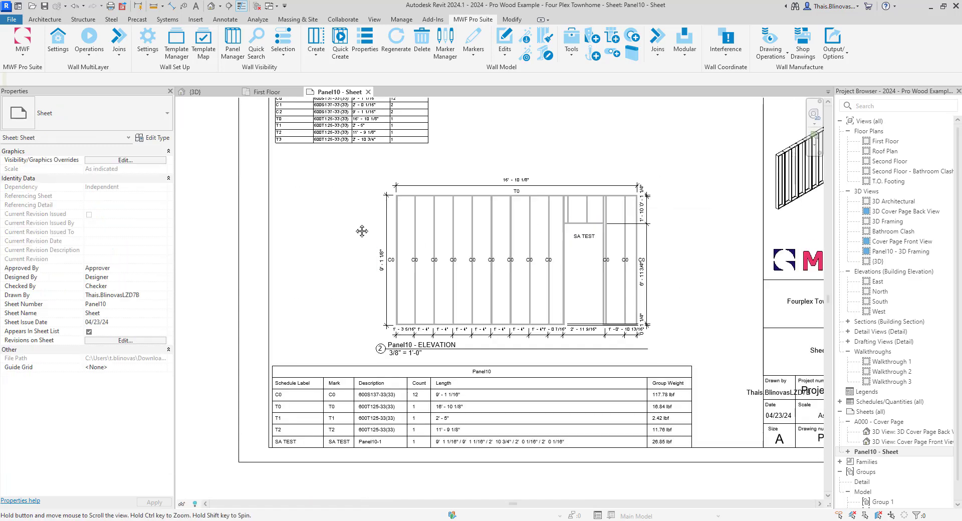
Step: Examine Panel10's framing cut list, the properties of the stud beside the door opening, and the panel schedule below the elevation
scroll(314, 198, "up", 2)
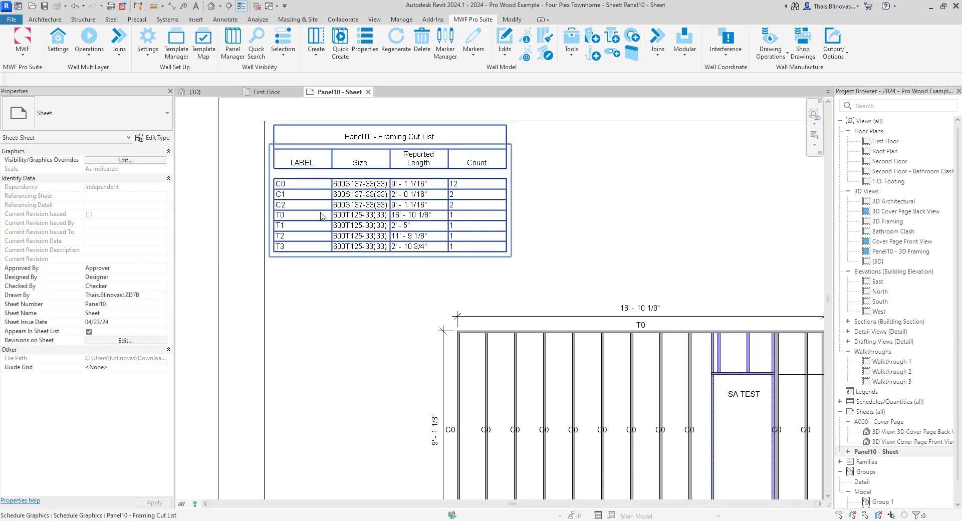
double_click(753, 437)
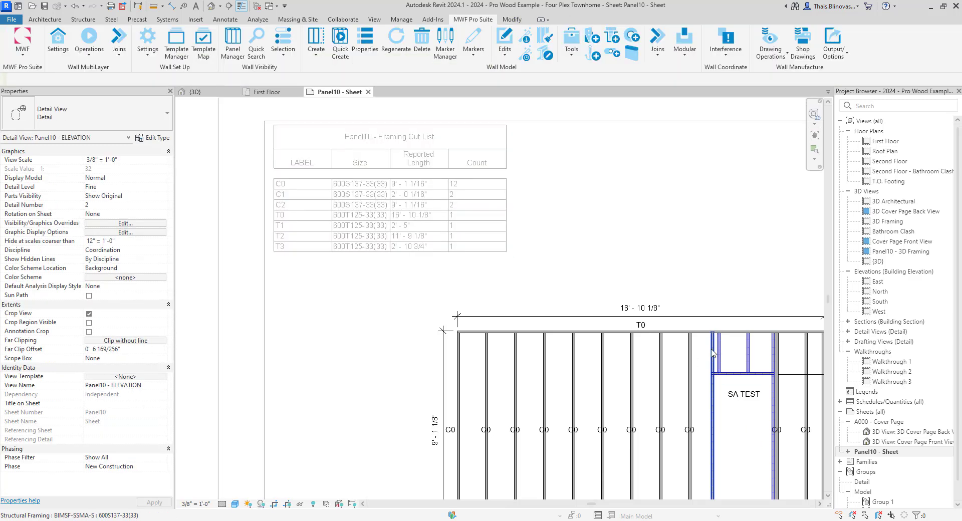
left_click(713, 353)
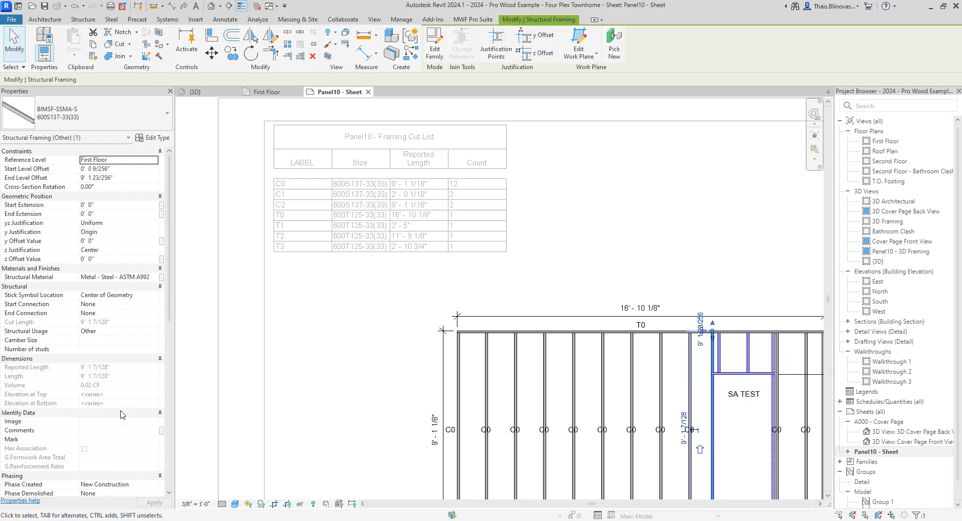
scroll(122, 415, "down", 10)
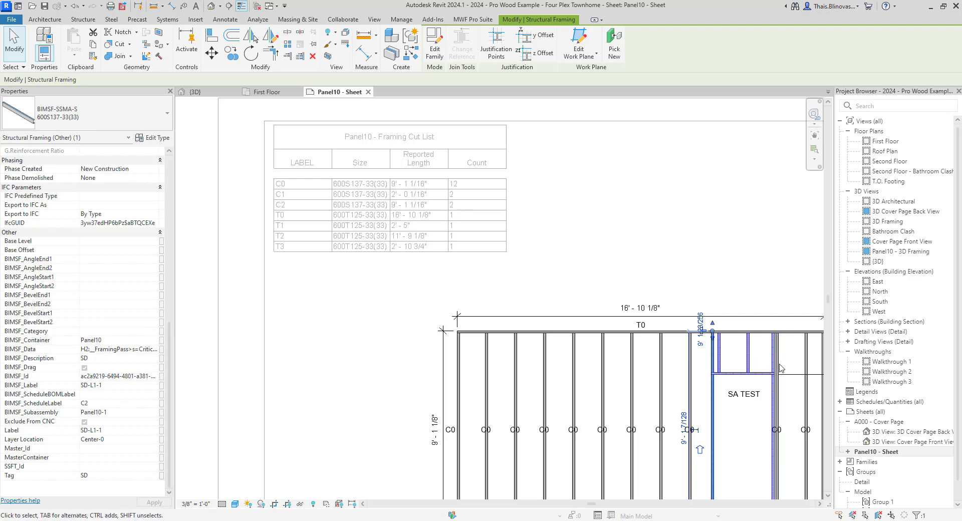
left_click(617, 243)
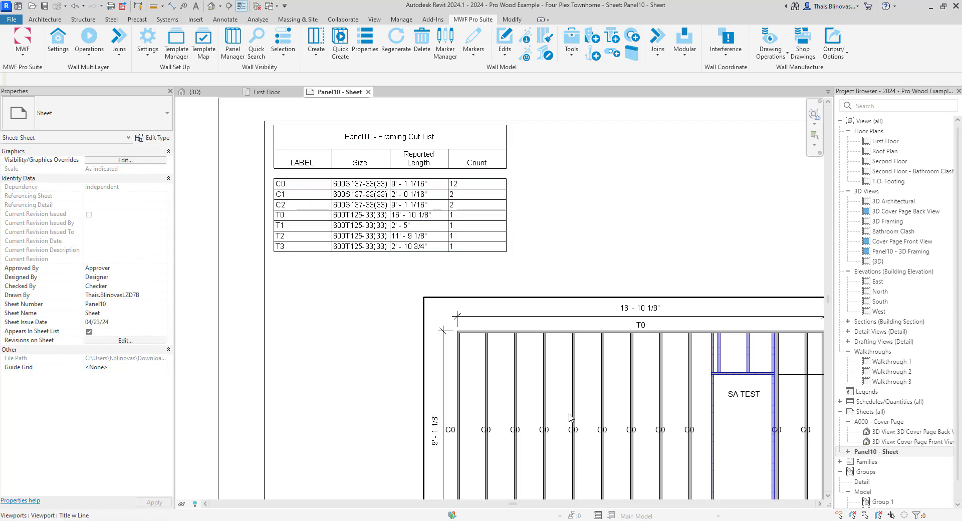
middle_click_drag(570, 424, 527, 279)
scroll(529, 282, "down", 1)
middle_click_drag(538, 371, 504, 274)
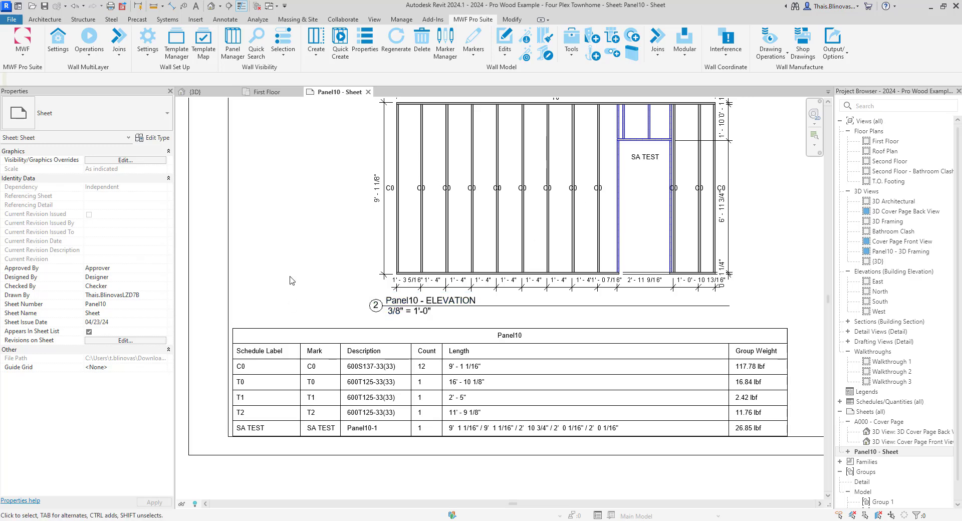
scroll(296, 268, "down", 3)
middle_click_drag(301, 275, 327, 352)
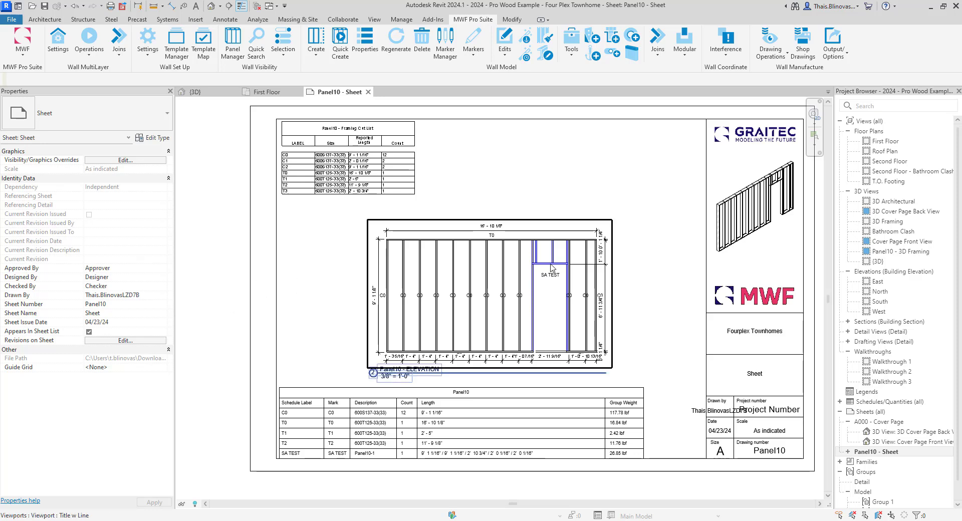
Step: Close the Panel10 sheet, open the First Floor plan, and compare the framed and unframed Group 1 bathrooms at the central party wall
left_click(367, 92)
left_click(561, 178)
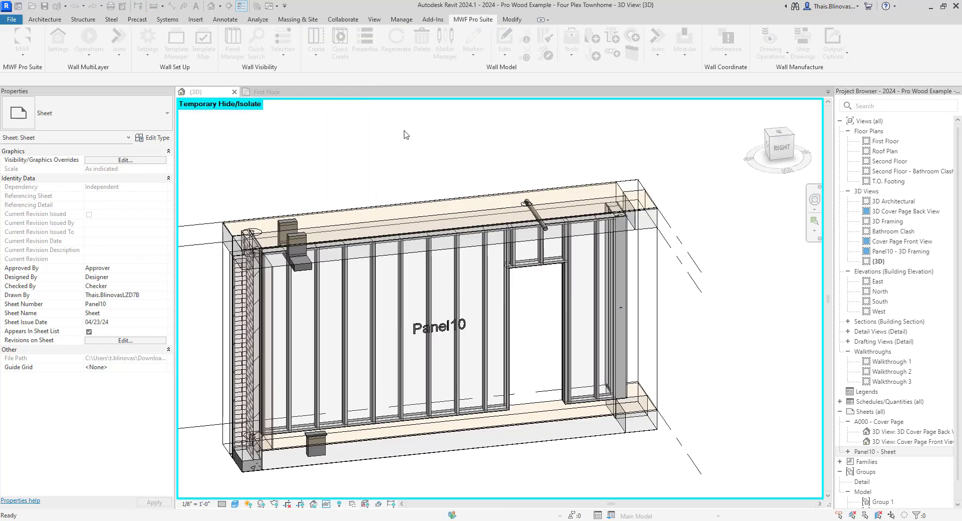
left_click(275, 94)
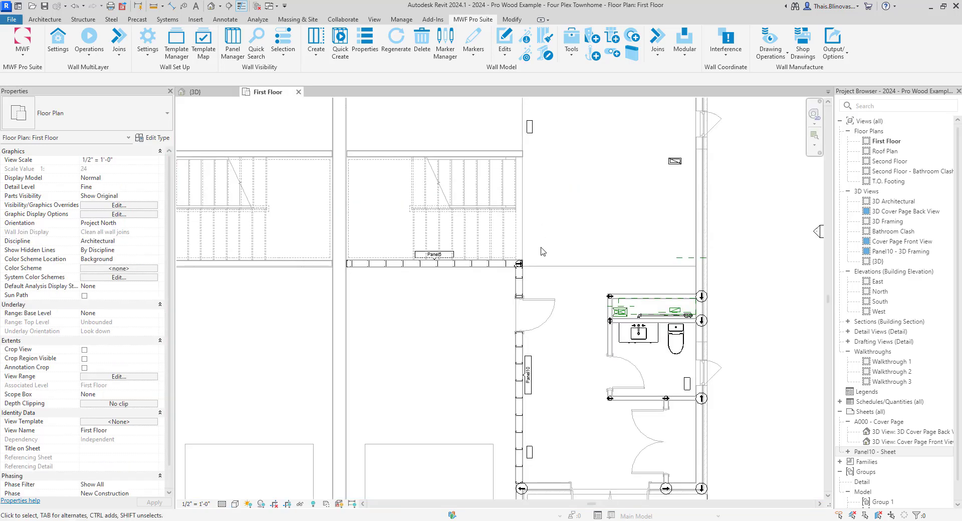
scroll(354, 290, "down", 6)
scroll(451, 306, "up", 3)
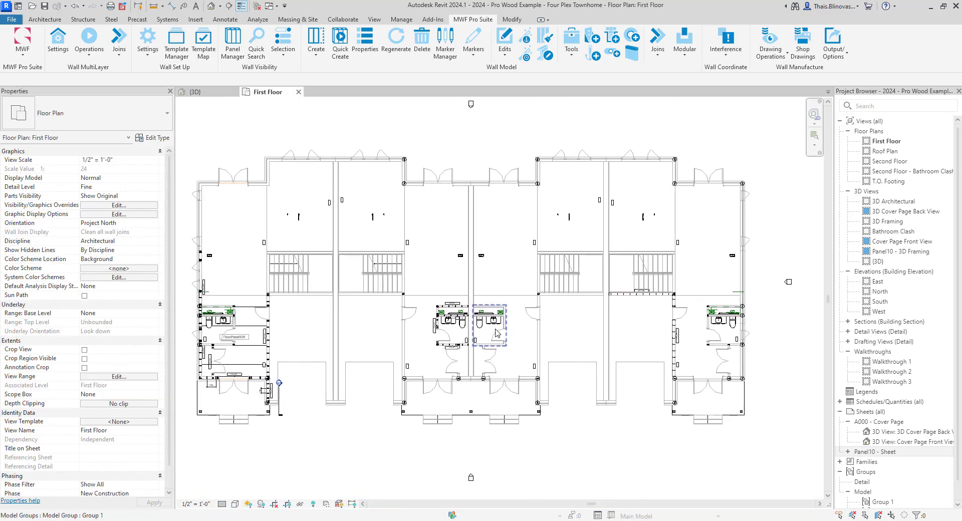
scroll(466, 339, "up", 3)
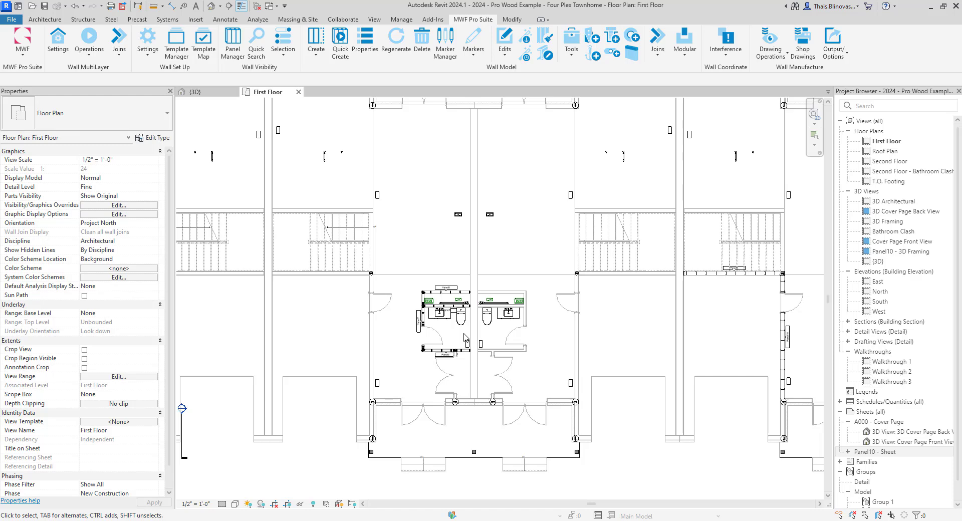
middle_click_drag(464, 337, 598, 391)
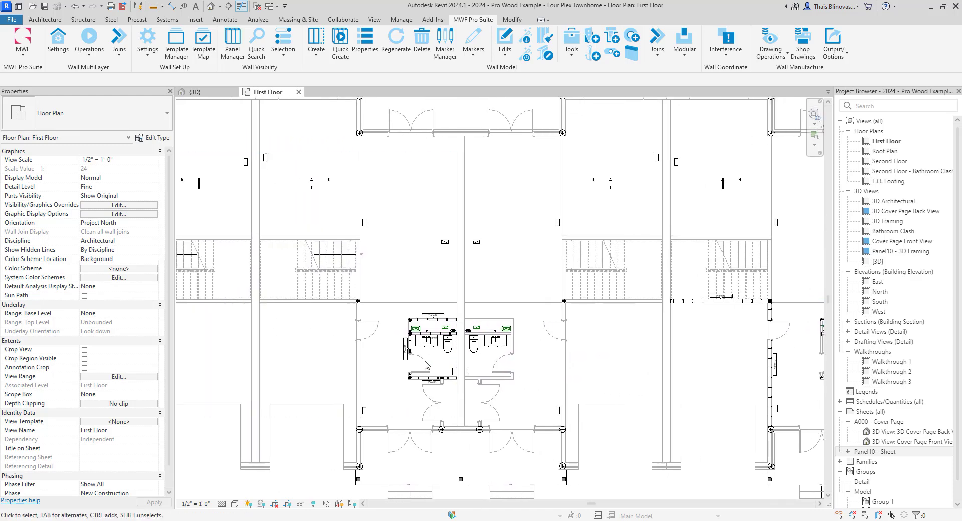
scroll(427, 364, "up", 5)
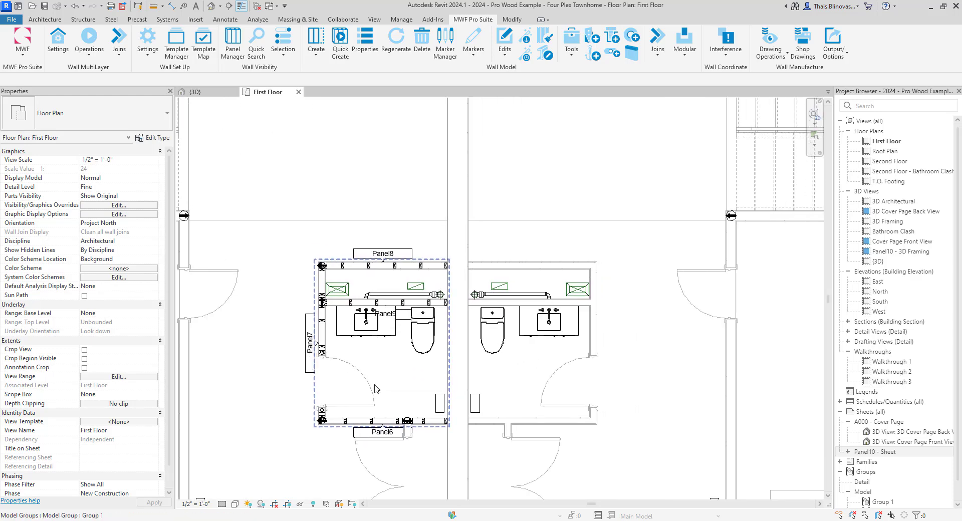
left_click(399, 413)
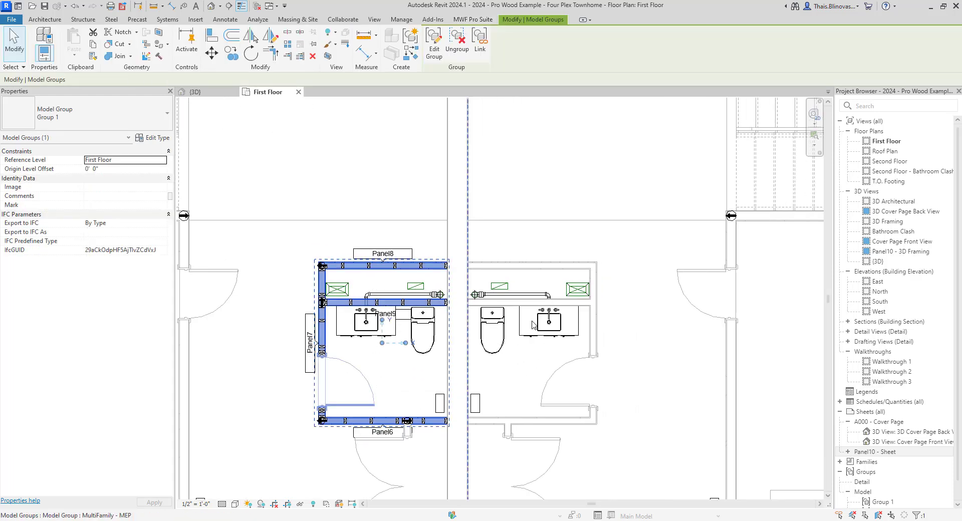
left_click(553, 270)
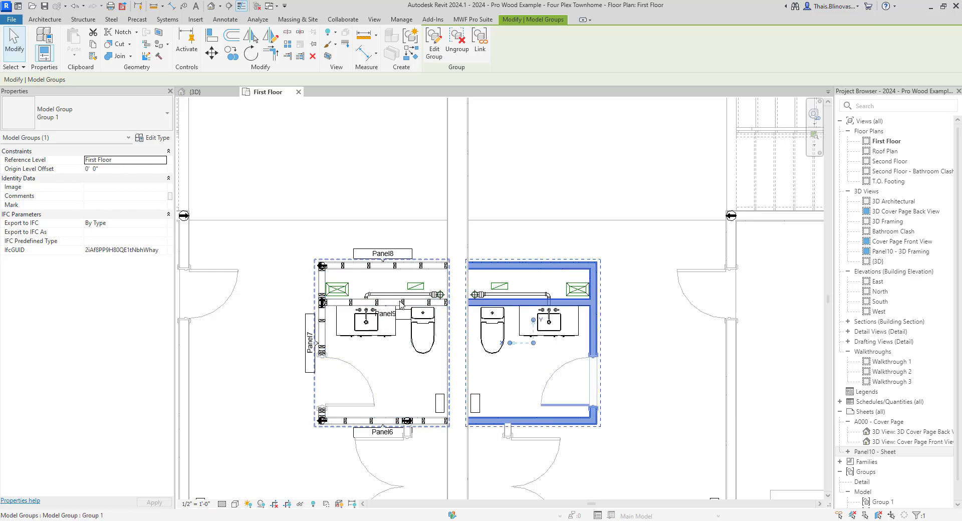
Step: Copy the members of the framed Group 1 bathroom to all identical groups with Panel Numbering set to Same As Original
left_click(323, 277)
left_click(479, 20)
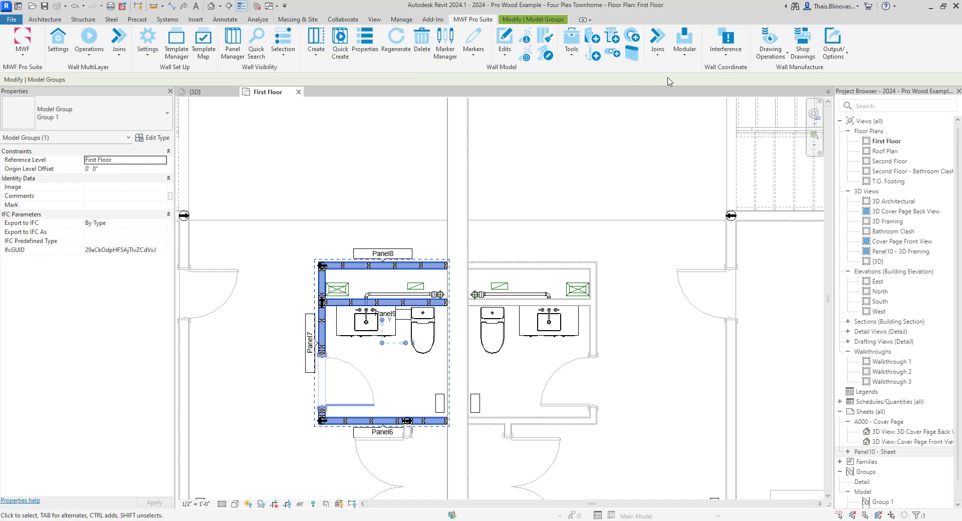
left_click(684, 50)
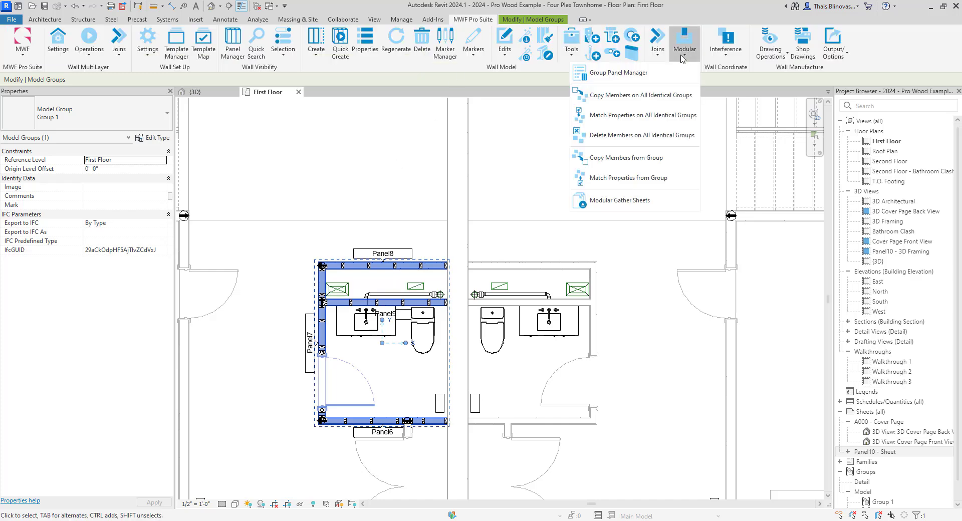
left_click(658, 98)
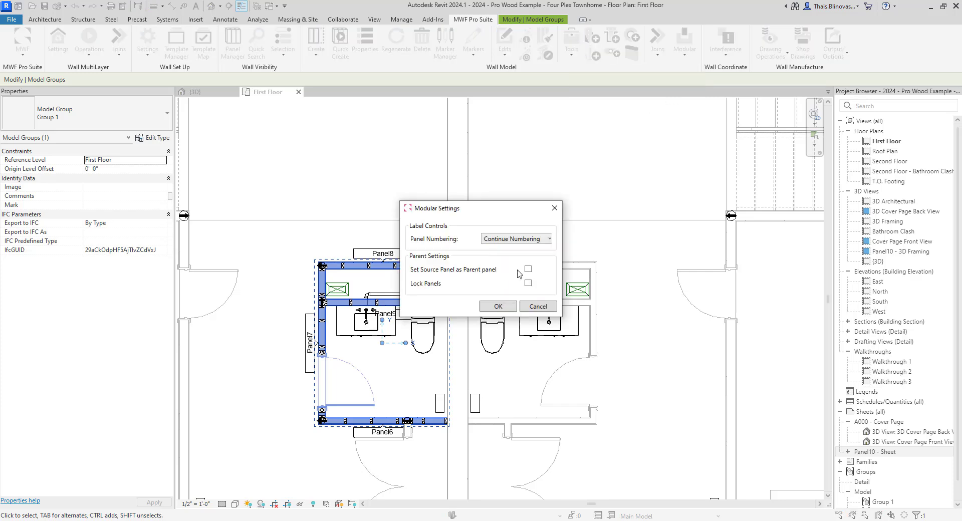
left_click(549, 239)
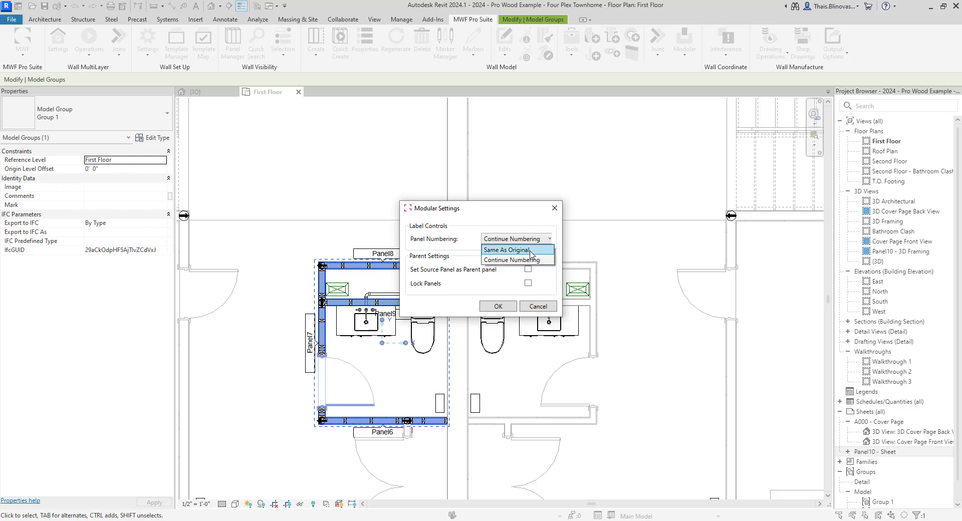
left_click(531, 250)
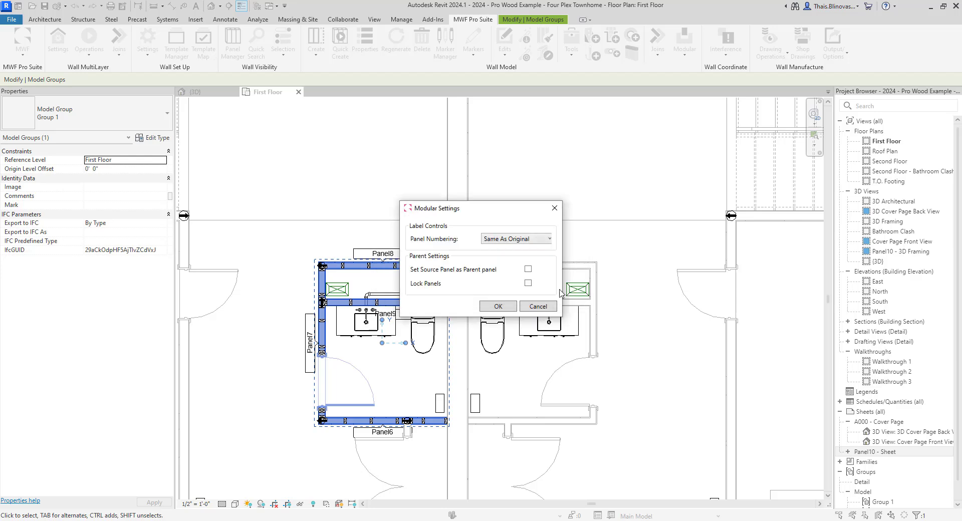
left_click(555, 291)
left_click_drag(457, 211, 437, 122)
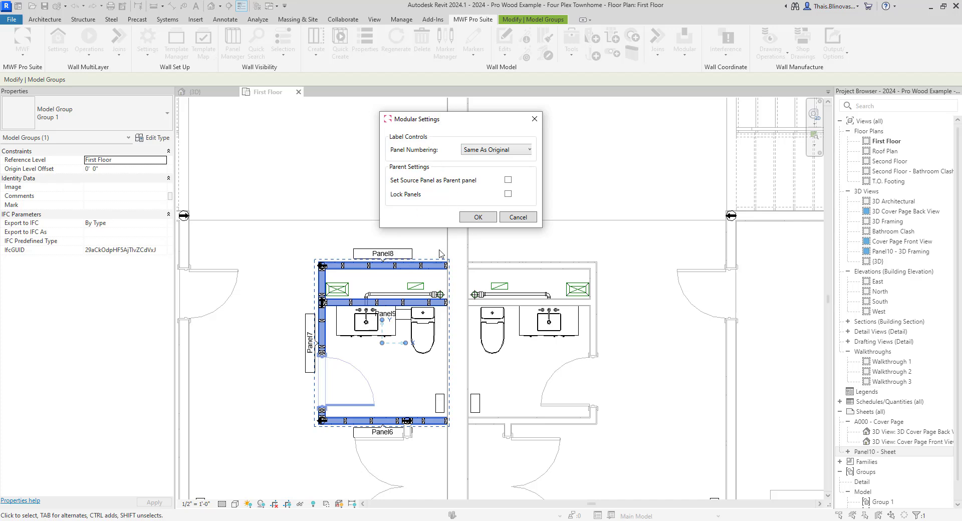
left_click(480, 217)
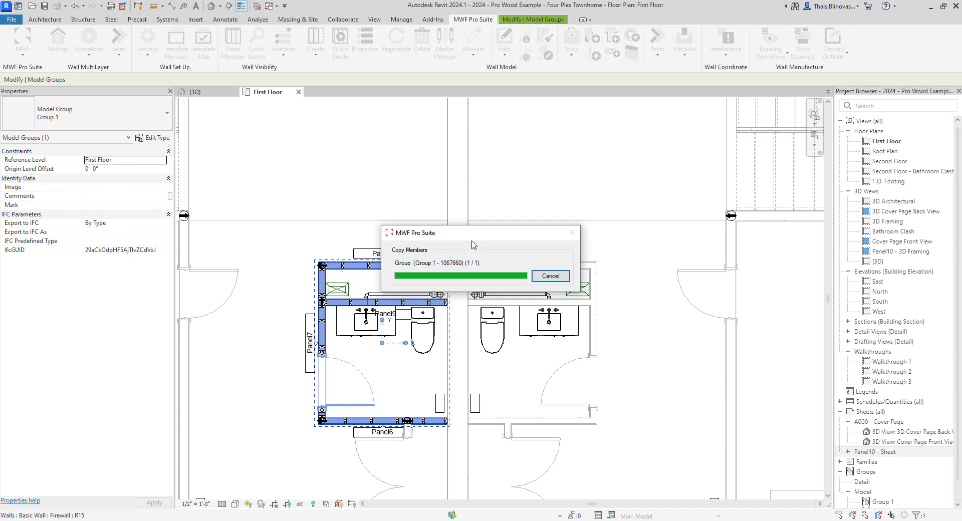
left_click(545, 209)
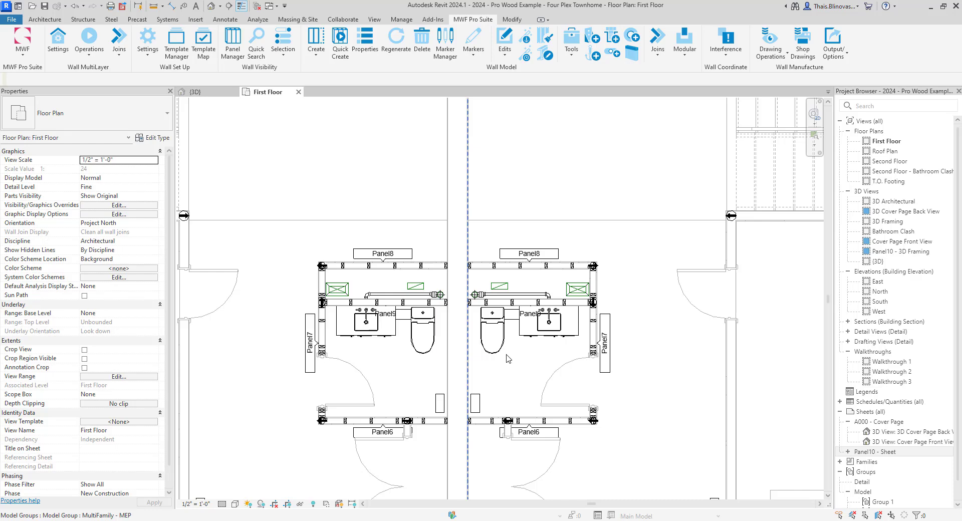
Step: Create wall shop drawings for Panel8 and Panel9 from one stud of each, using MWF Shops 11x17 (Default) with Override Existing enabled
key("Tab")
left_click(400, 271)
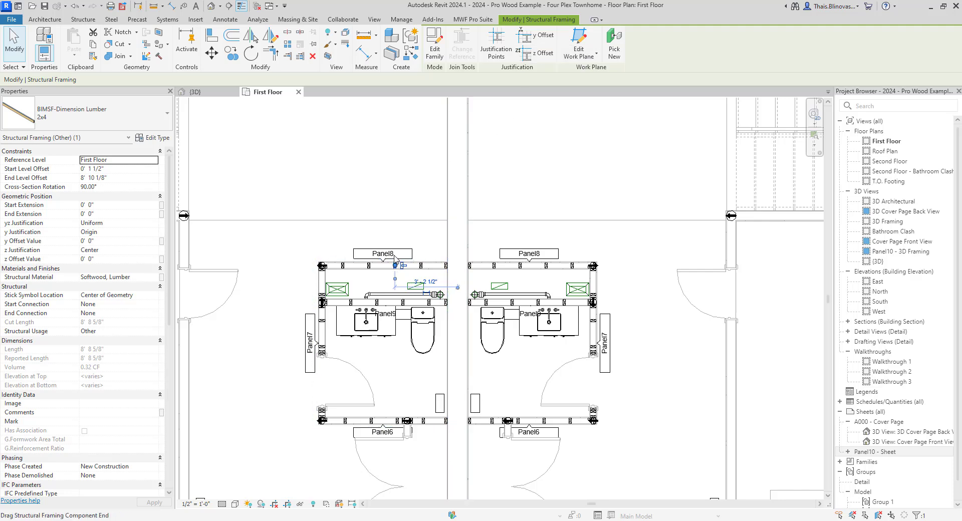
key("Tab")
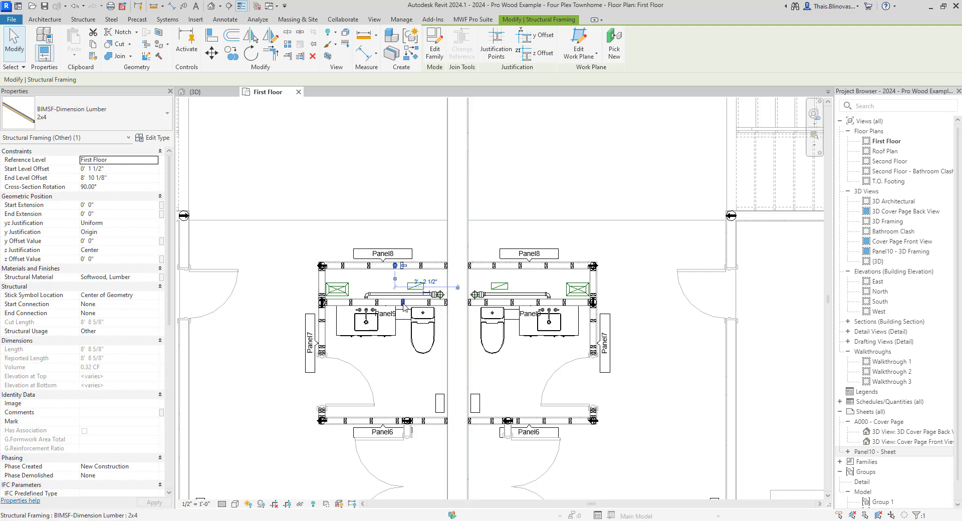
left_click(404, 304, "ctrl")
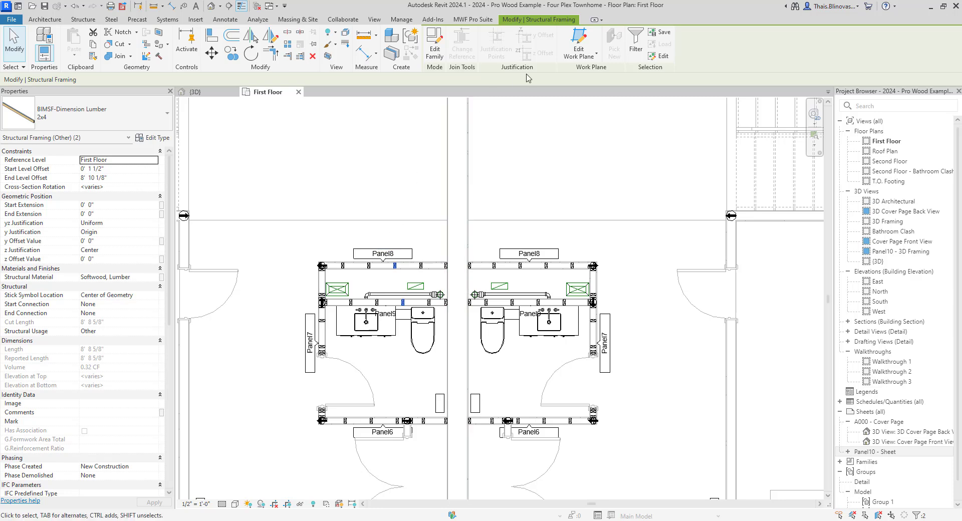
left_click(481, 20)
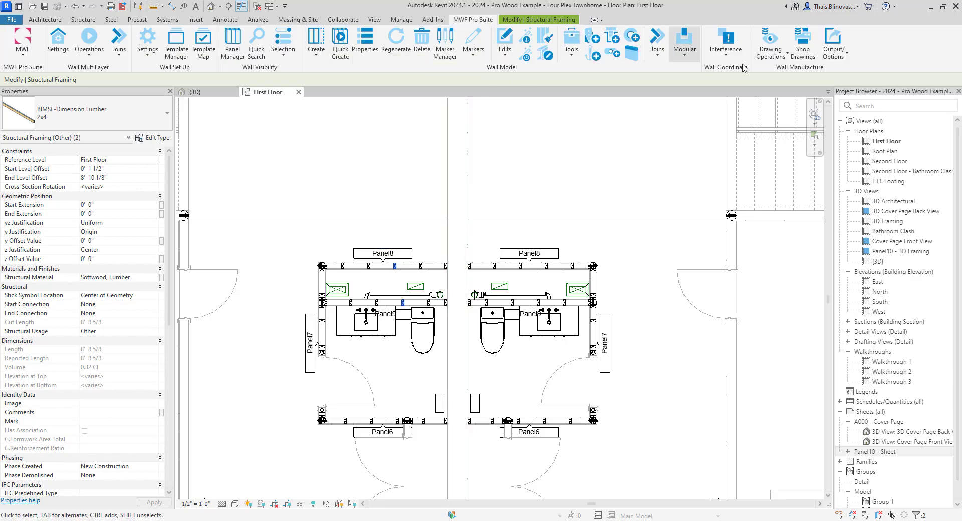
left_click(801, 51)
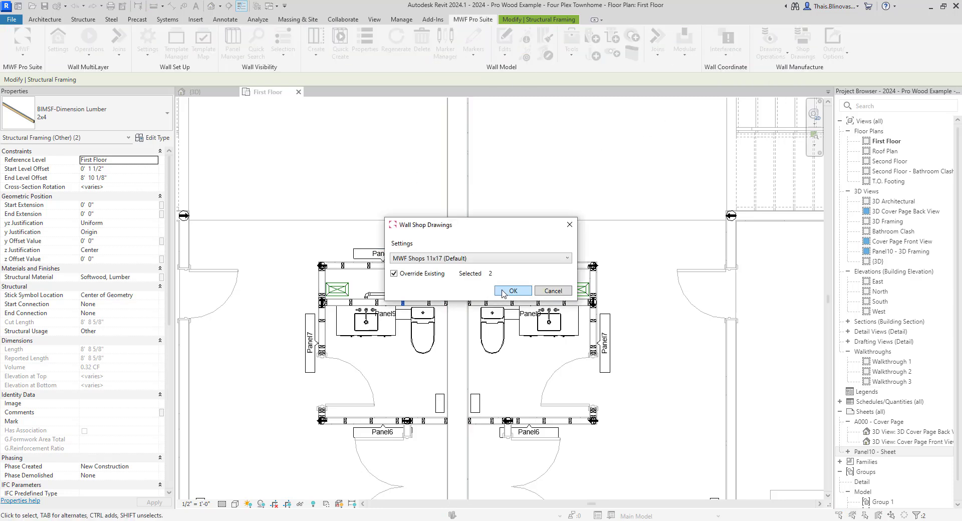
left_click(512, 291)
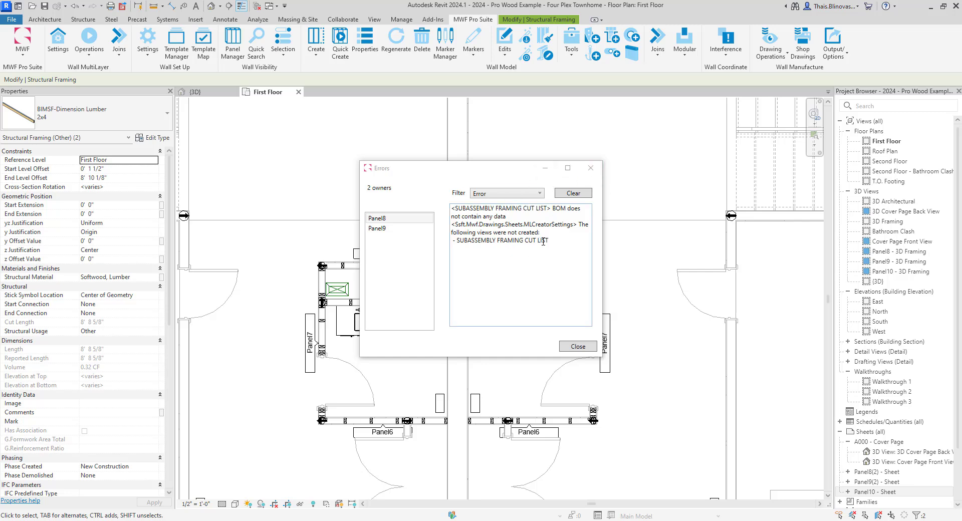
left_click(591, 167)
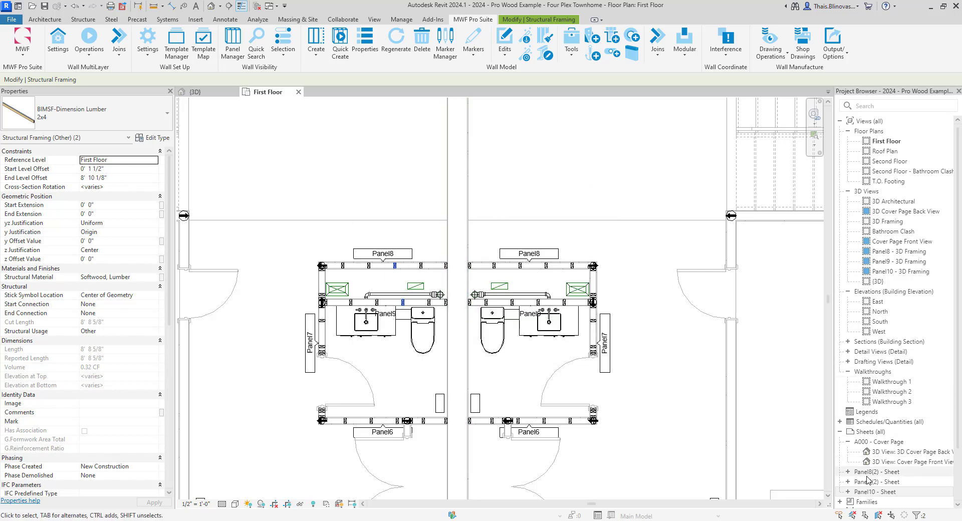
Step: Open the Panel8(2) sheet and examine the panel elevation and the drawing number in the title block
scroll(868, 480, "down", 2)
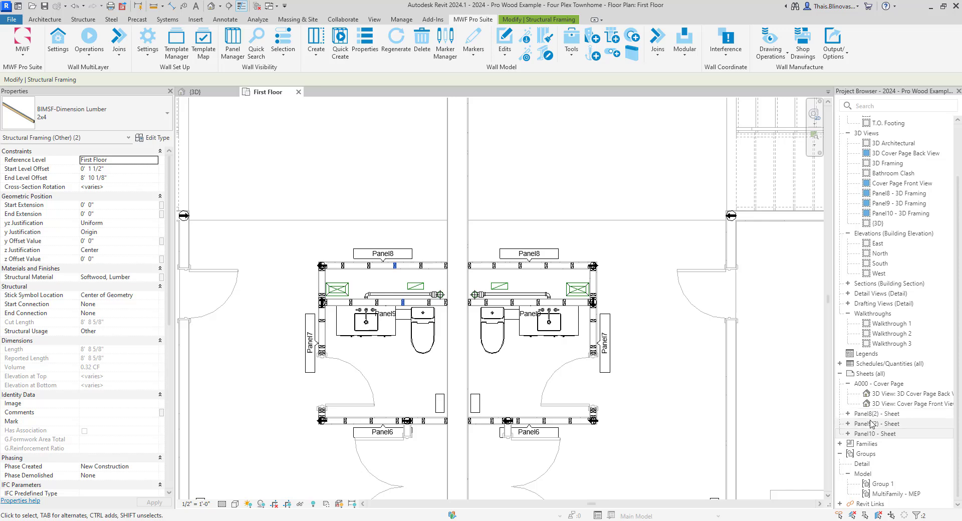
left_click(905, 415)
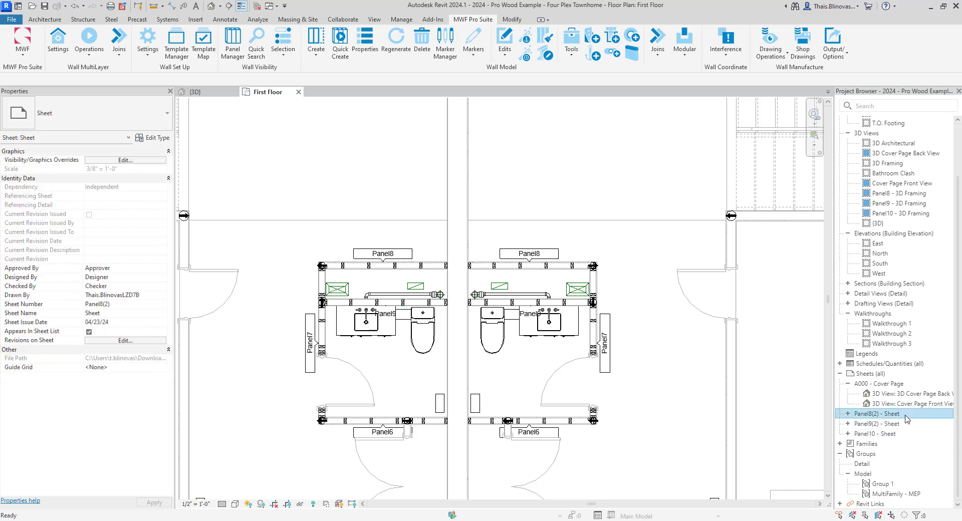
double_click(876, 414)
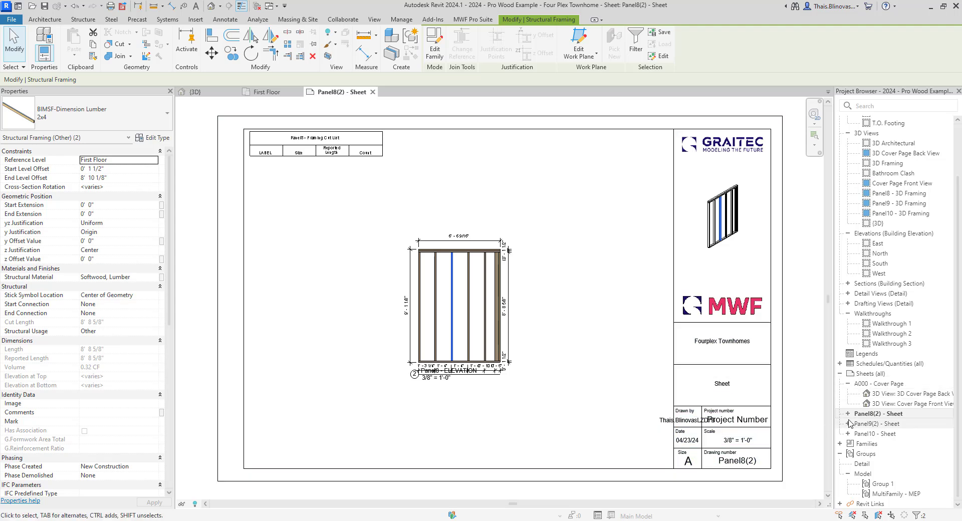
middle_click_drag(556, 388, 535, 361)
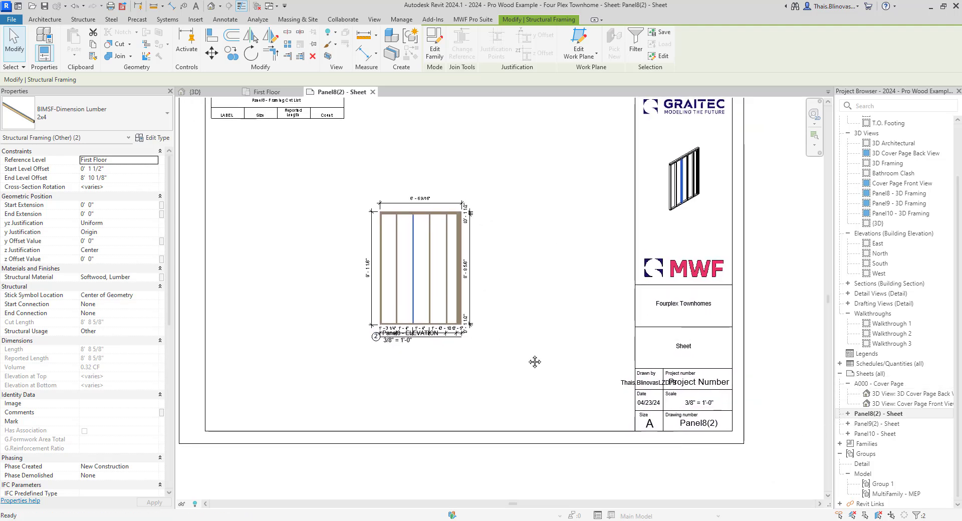
scroll(744, 449, "up", 3)
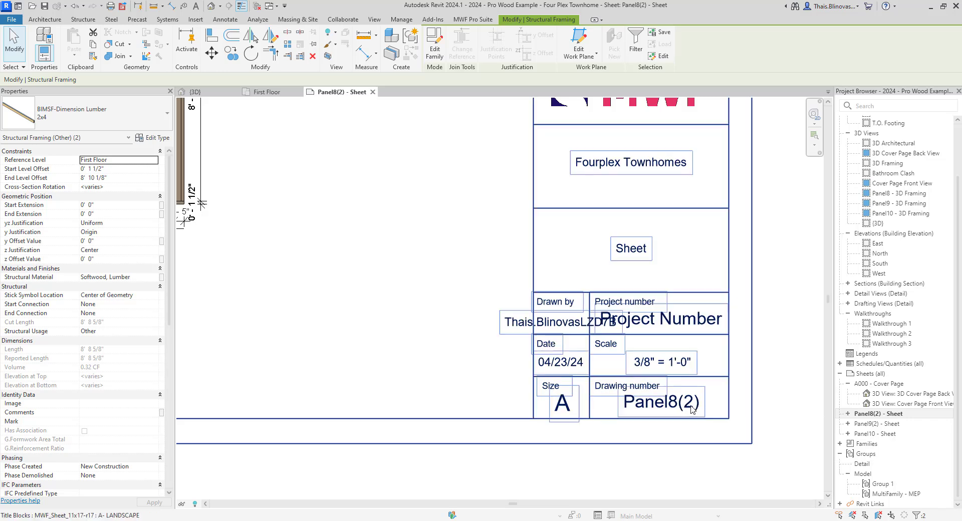
scroll(718, 431, "down", 3)
middle_click_drag(514, 326, 581, 362)
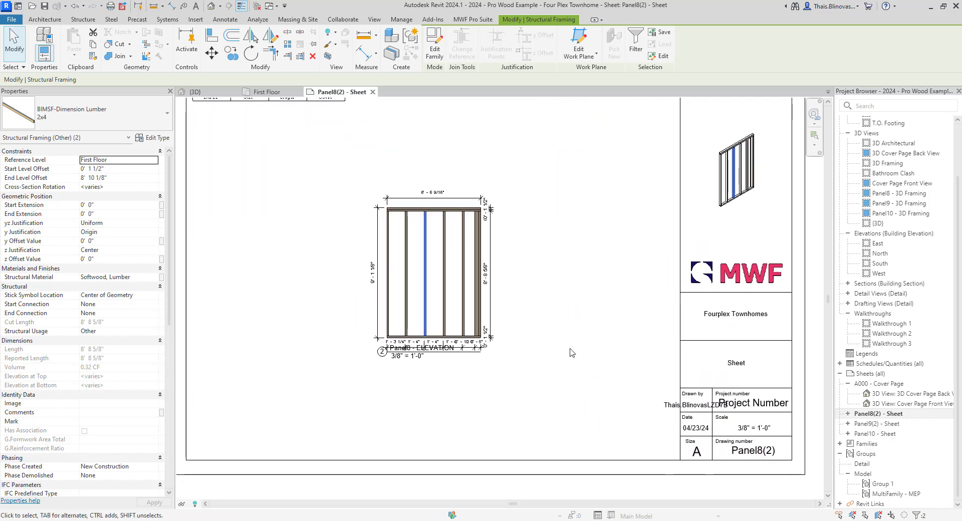
Step: View the Panel9(2) sheet and close both panel sheets to return to the First Floor plan
double_click(883, 424)
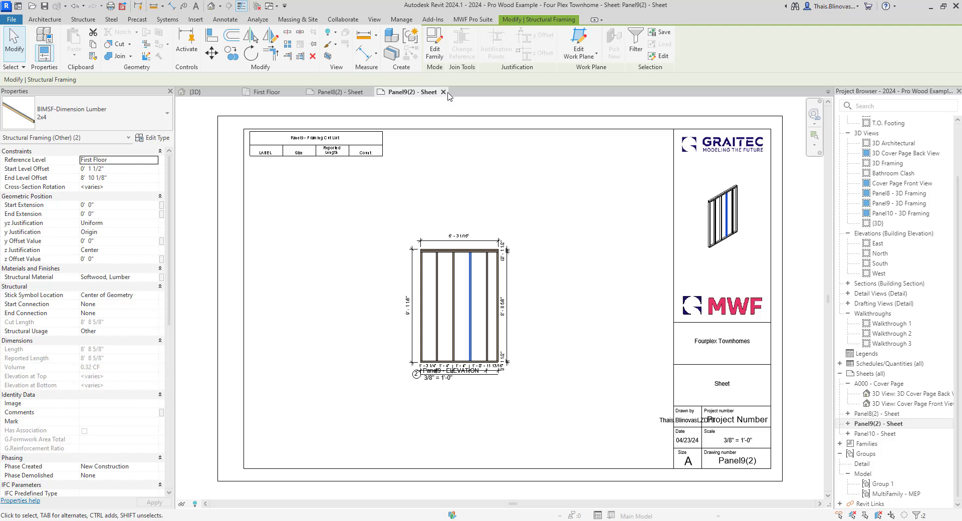
left_click(444, 92)
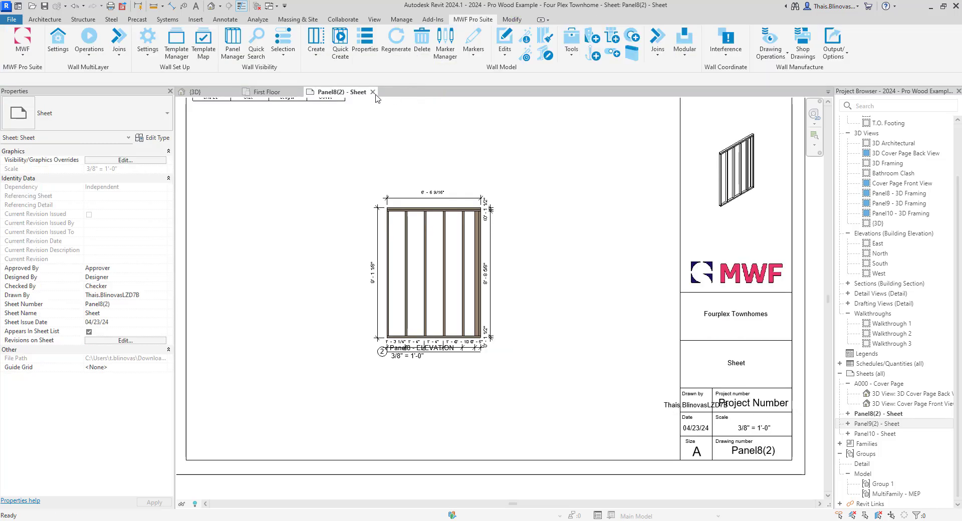
left_click(373, 92)
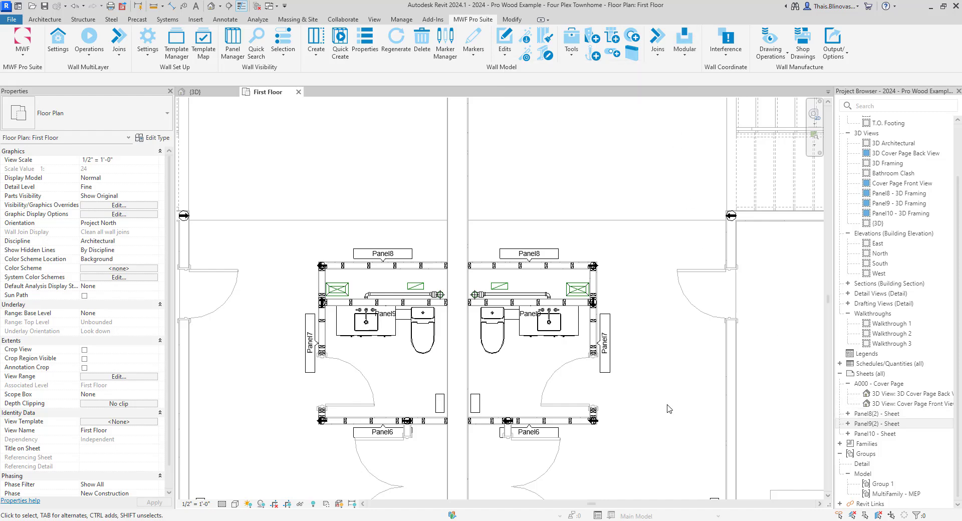
Step: Examine the bathroom and adjoining rooms around the FloorPanel108 label in the end unit of the First Floor plan
scroll(669, 409, "down", 3)
scroll(667, 405, "down", 4)
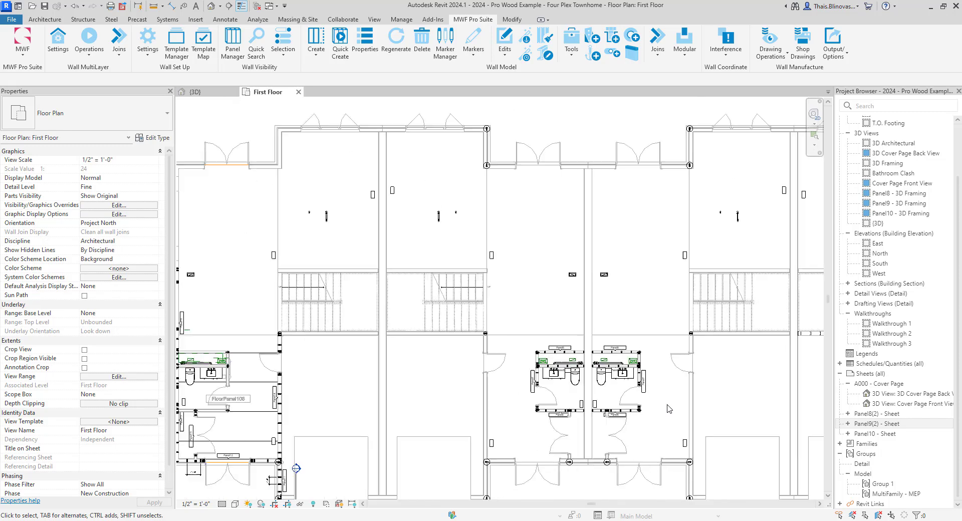
middle_click_drag(670, 416, 613, 373)
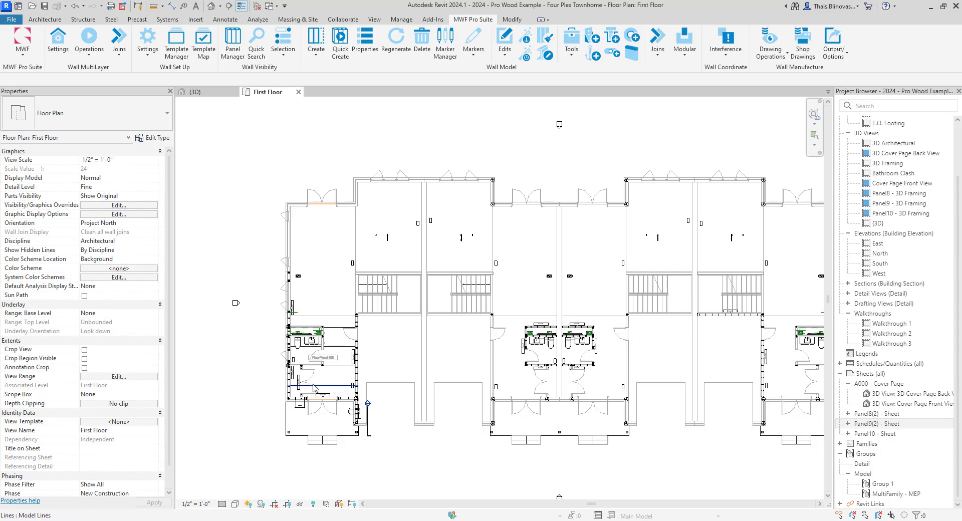
scroll(310, 382, "up", 4)
middle_click_drag(297, 358, 349, 381)
scroll(351, 376, "up", 1)
middle_click_drag(430, 444, 427, 413)
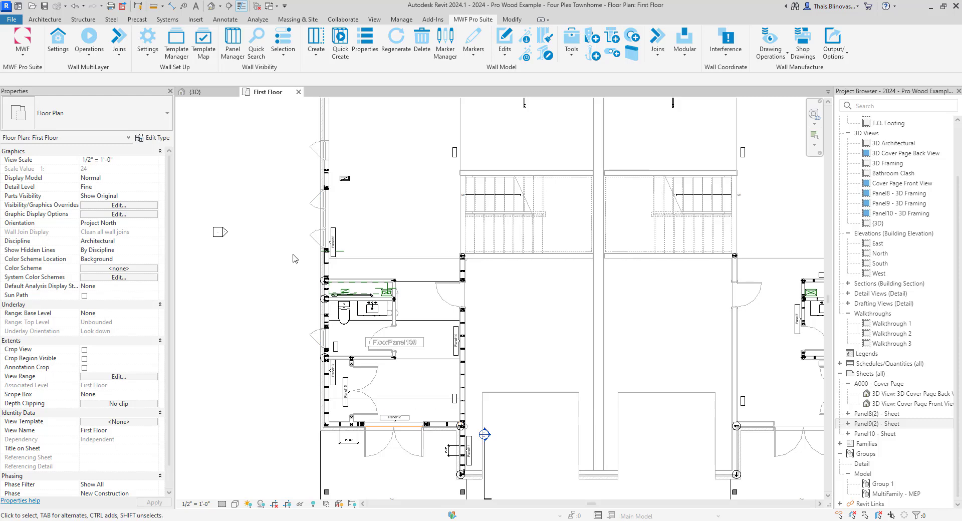
left_click_drag(292, 247, 449, 431)
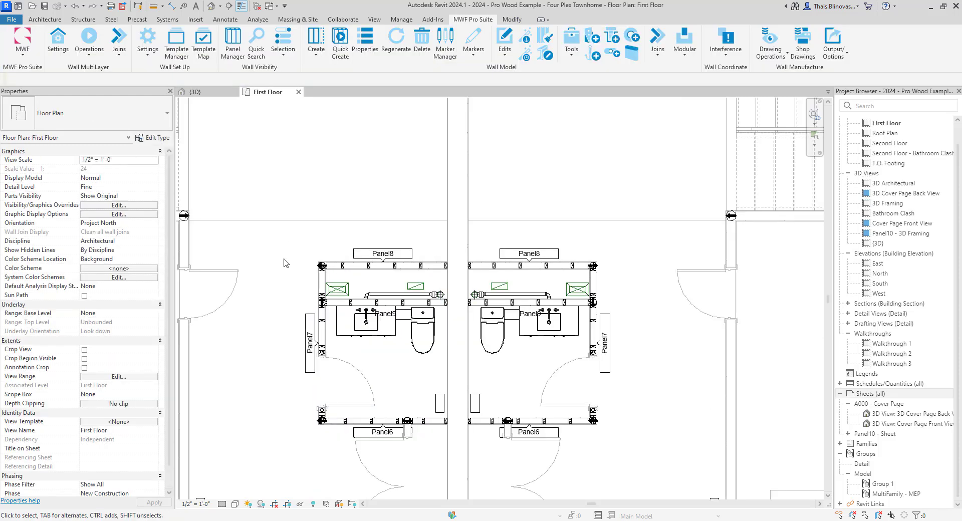
Step: Switch MWF to its floor tools, select all members of FloorPanel108 and display them in the 3D view
middle_click_drag(443, 277, 709, 316)
scroll(706, 315, "down", 4)
scroll(434, 349, "up", 5)
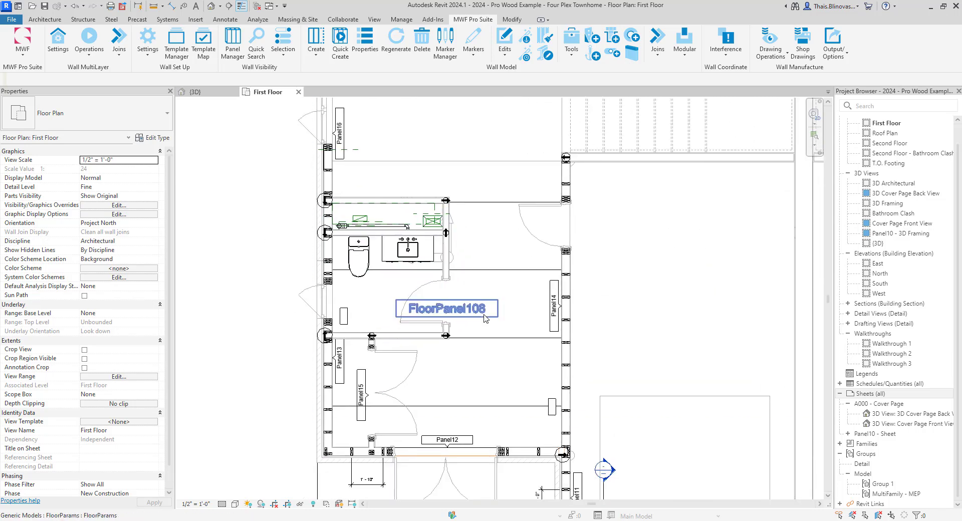
left_click(451, 311)
left_click(484, 20)
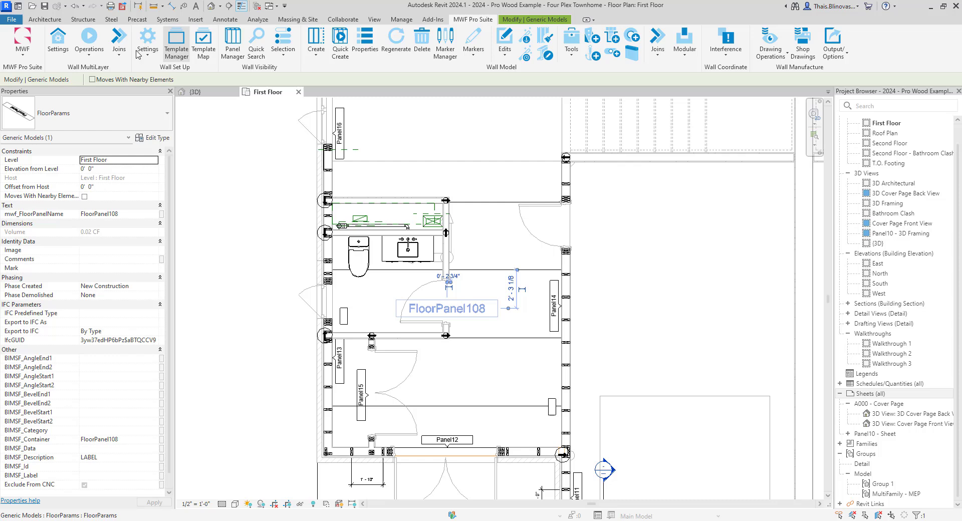
left_click(22, 43)
left_click(41, 118)
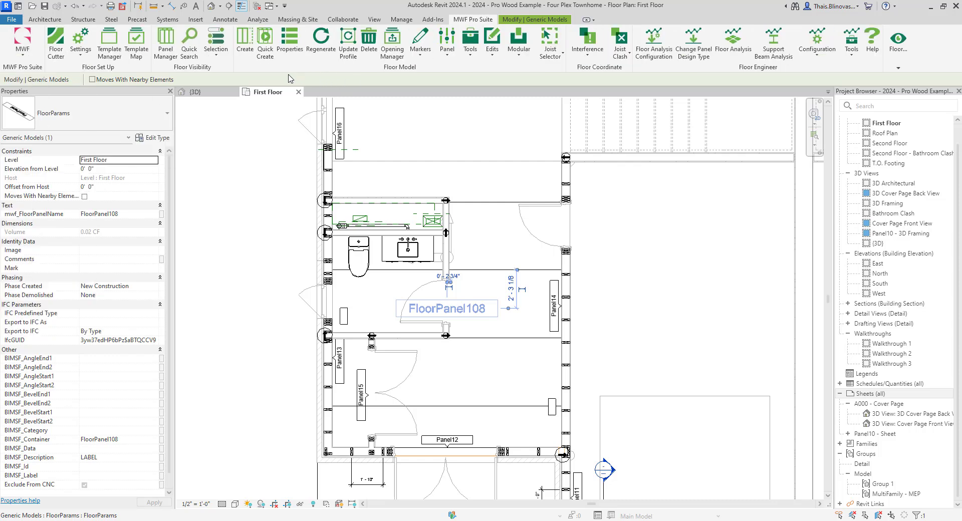
left_click(219, 54)
left_click(200, 134)
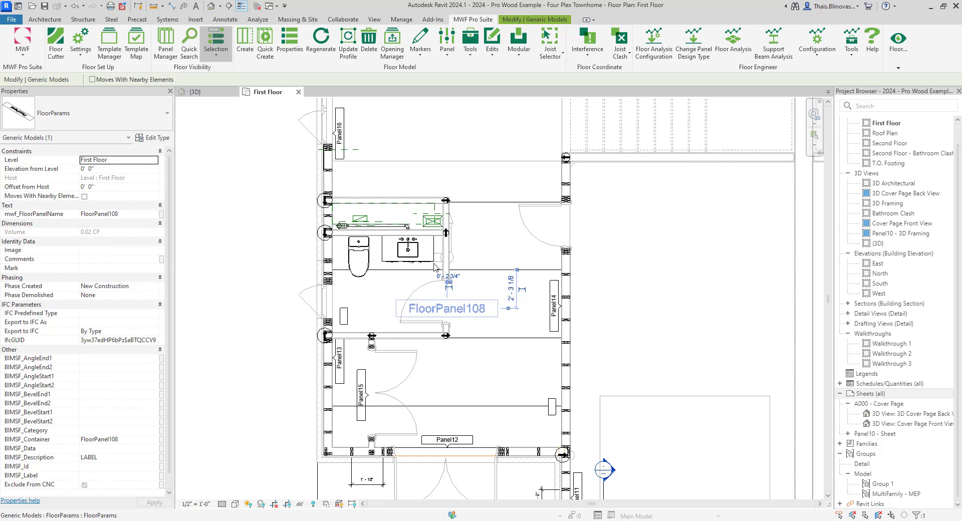
left_click(450, 309)
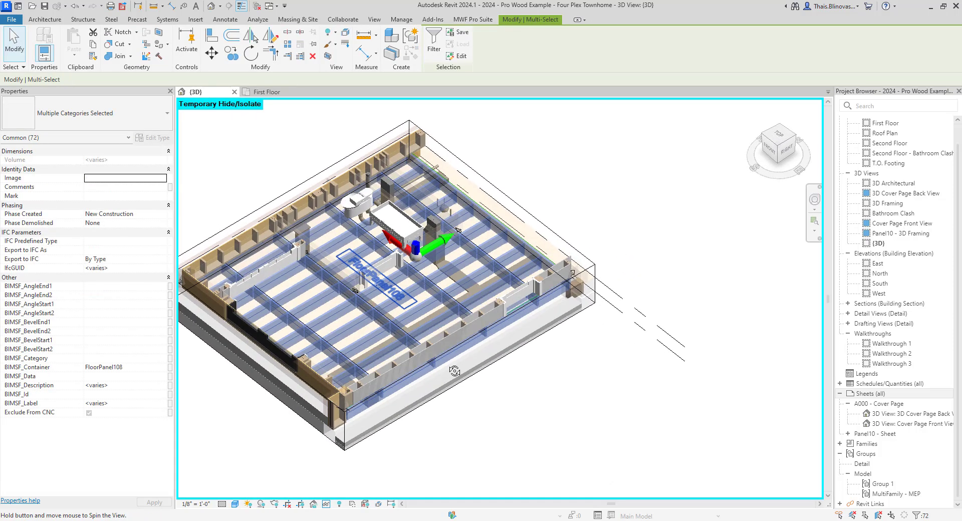
Step: Set the 3D view to Top and examine FloorPanel108's joists and the blocking rows below its label
middle_click_drag(458, 321, 456, 438, "shift")
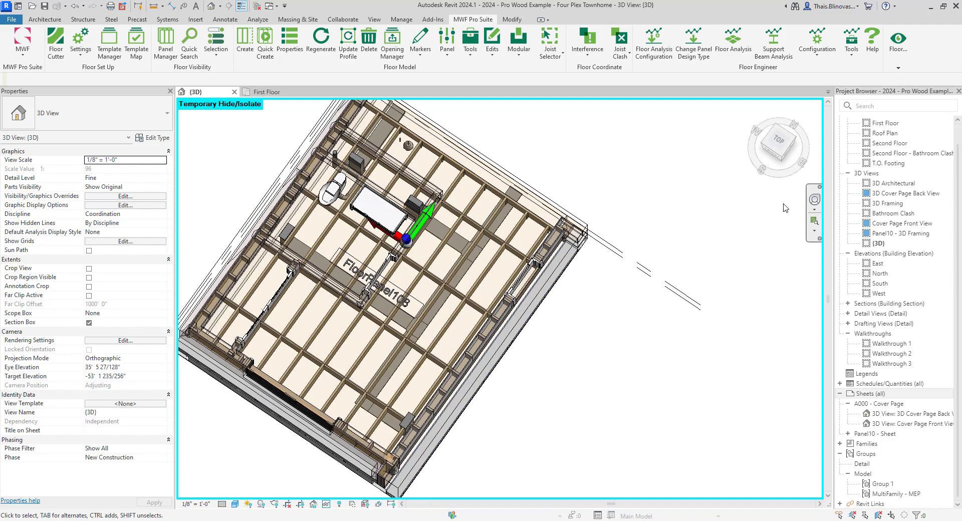
left_click(781, 142)
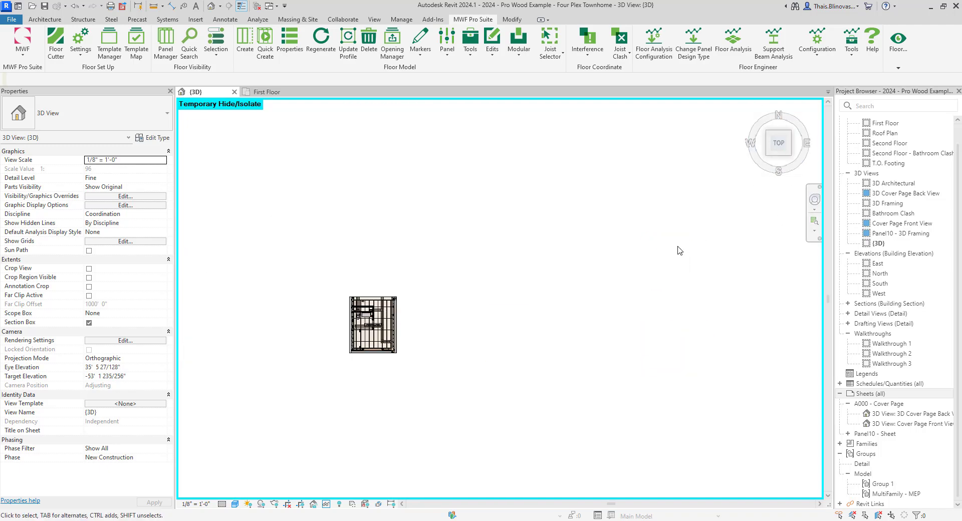
scroll(354, 344, "up", 10)
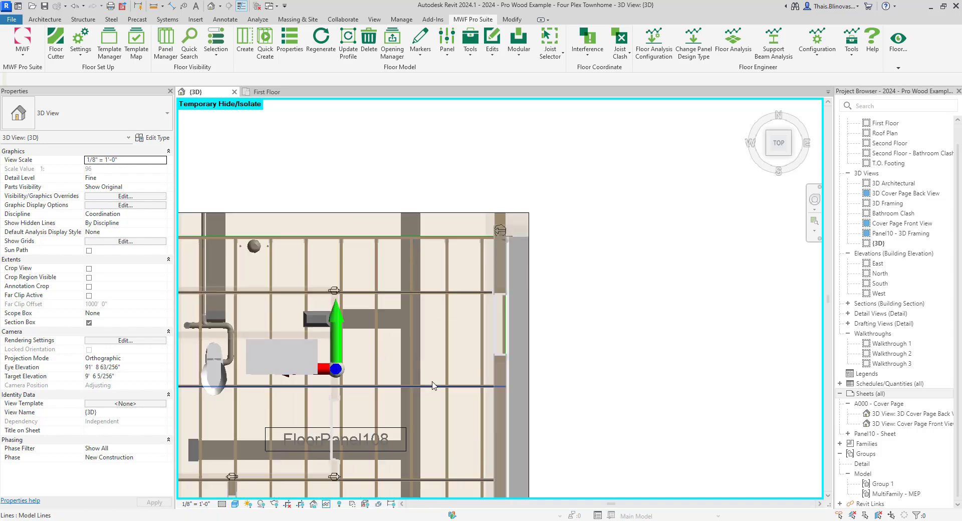
middle_click_drag(470, 263, 567, 119)
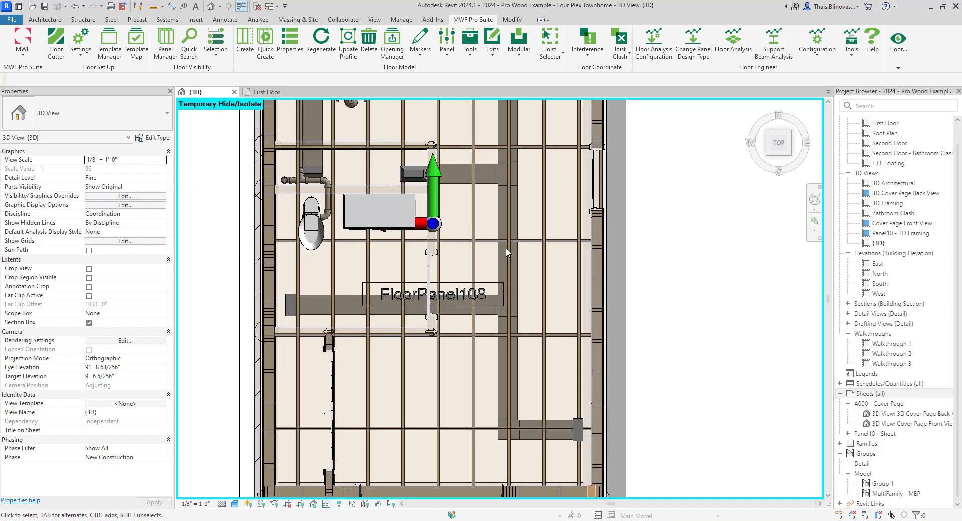
scroll(424, 455, "up", 1)
scroll(424, 455, "up", 1)
scroll(415, 426, "up", 4)
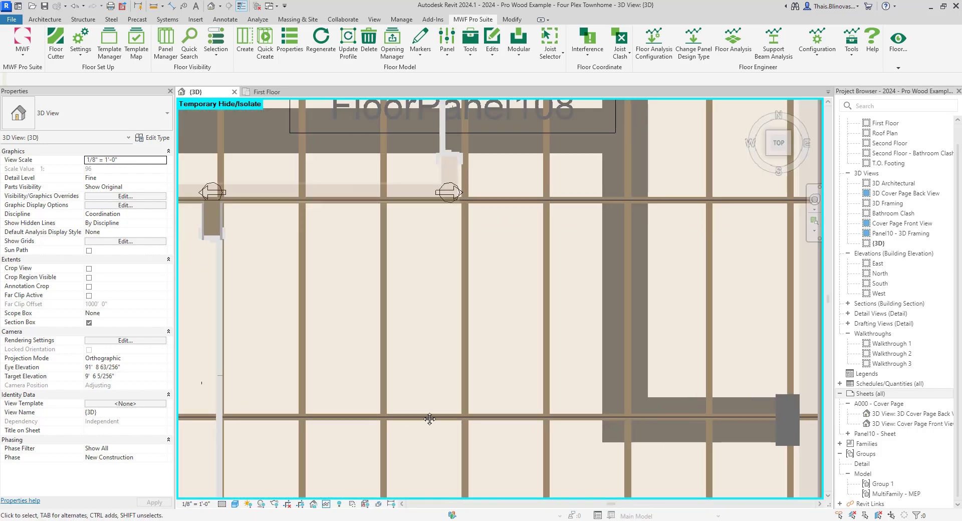
middle_click_drag(428, 419, 481, 368)
scroll(464, 373, "down", 3)
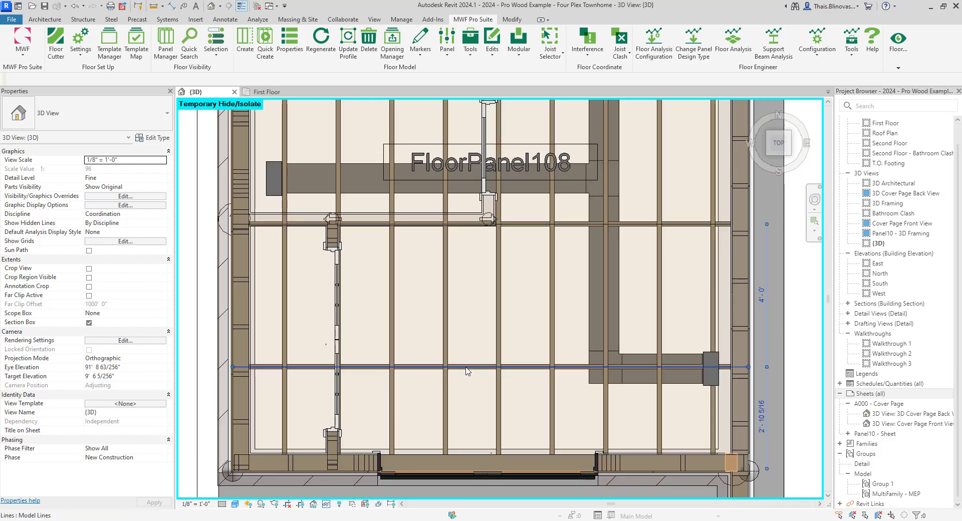
Step: Inspect the properties of the model line along FloorPanel108's lower blocking row and of a 2x12 blocking piece on it
left_click(466, 367)
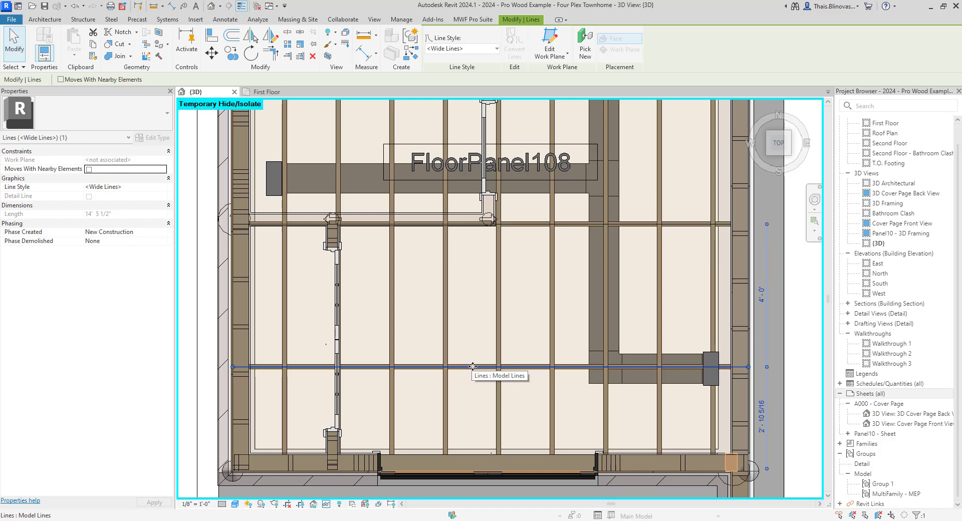
middle_click_drag(472, 383, 449, 377)
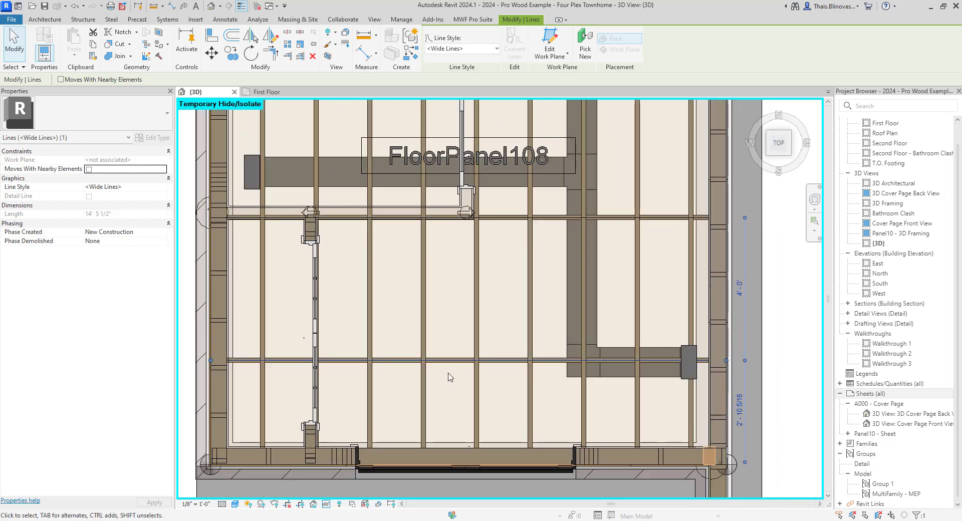
left_click(450, 360)
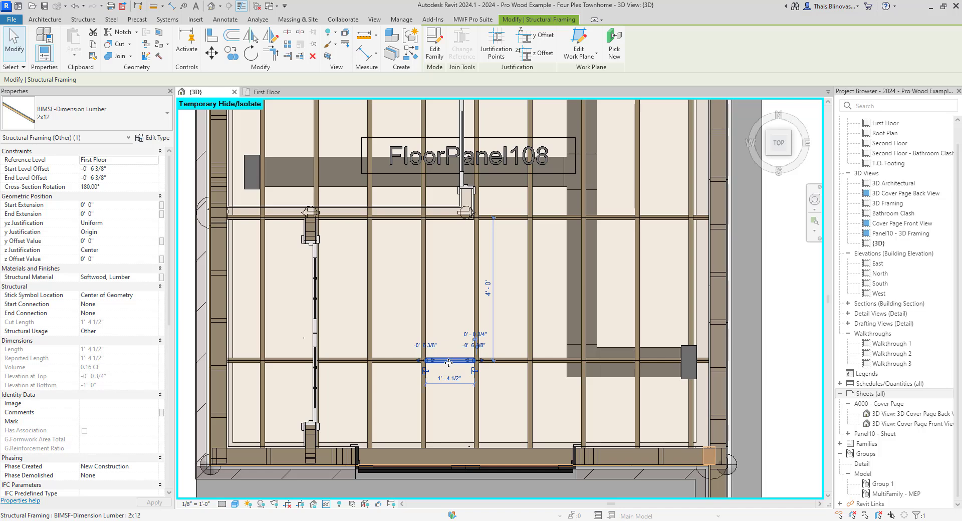
scroll(451, 361, "up", 2)
scroll(452, 361, "down", 2)
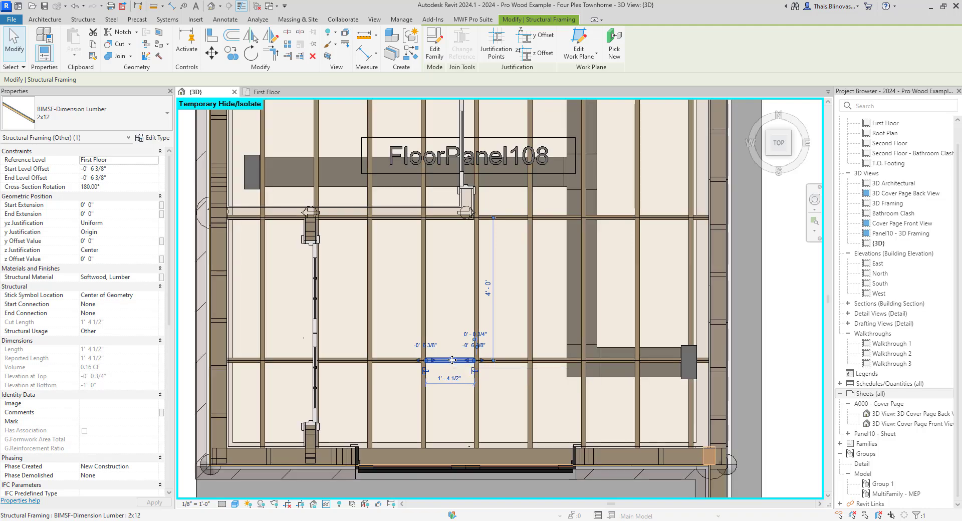
Step: Move the selected 2x12 blocking piece in FloorPanel108's lower row with Move Generated Member, using a lateral offset of 10 inches
scroll(451, 360, "up", 6)
scroll(452, 360, "down", 5)
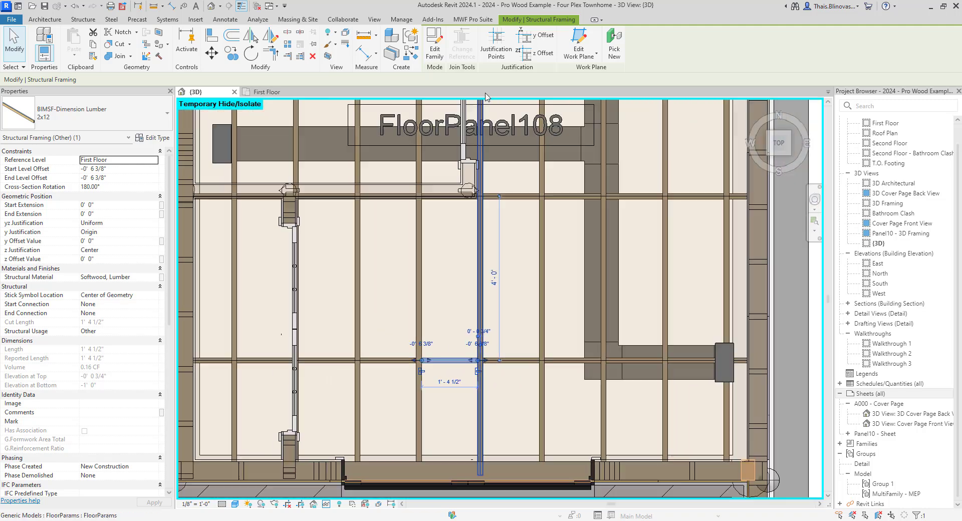
left_click(473, 19)
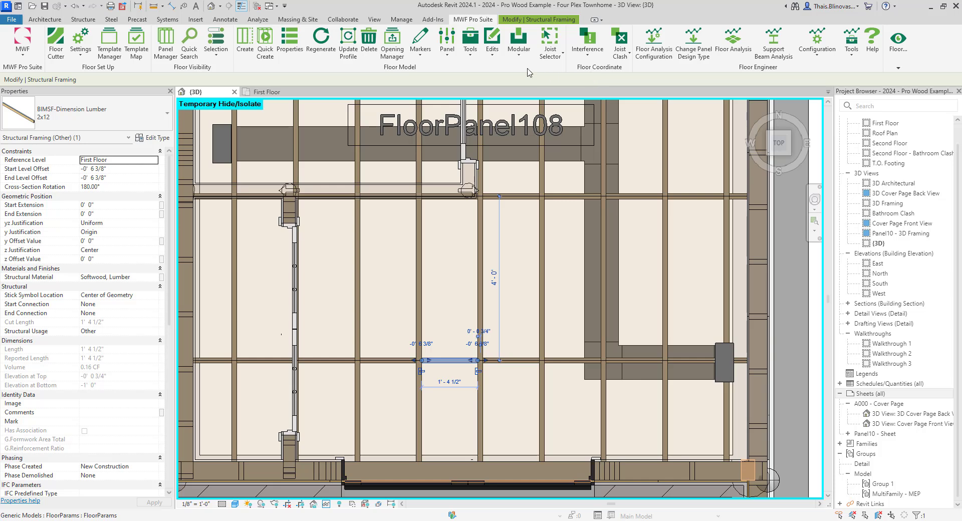
left_click(491, 56)
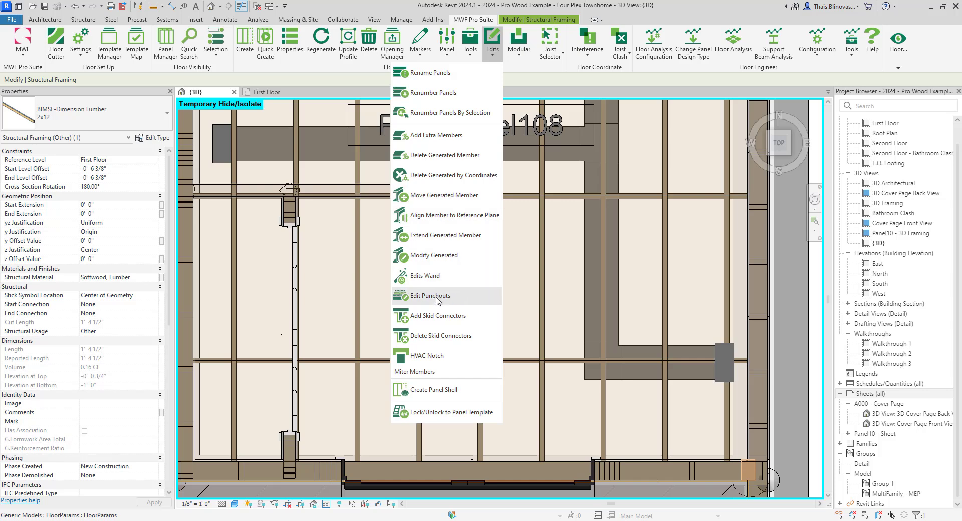
left_click(415, 195)
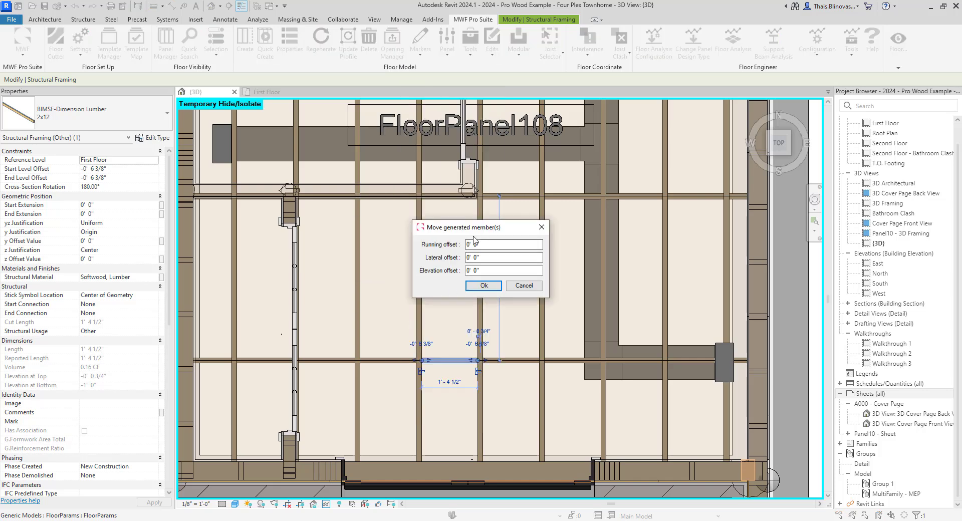
left_click(473, 258)
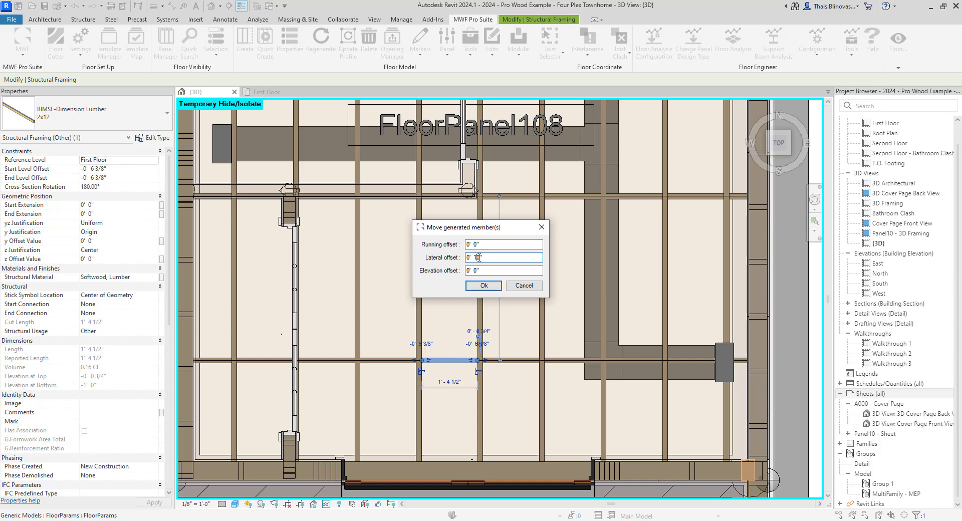
left_click(484, 286)
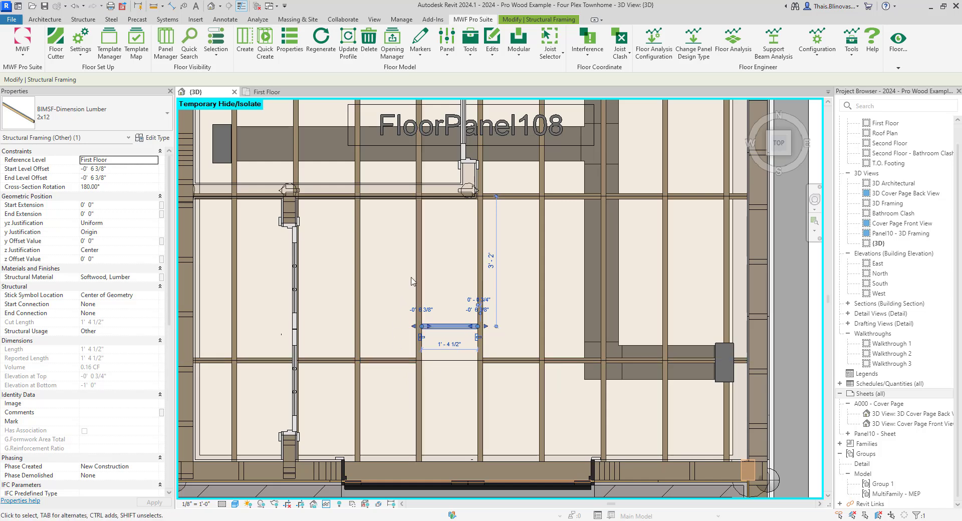
Step: Inspect the joist beside the moved blocking piece, and examine the whole FloorPanel108 framing from above
left_click(420, 311)
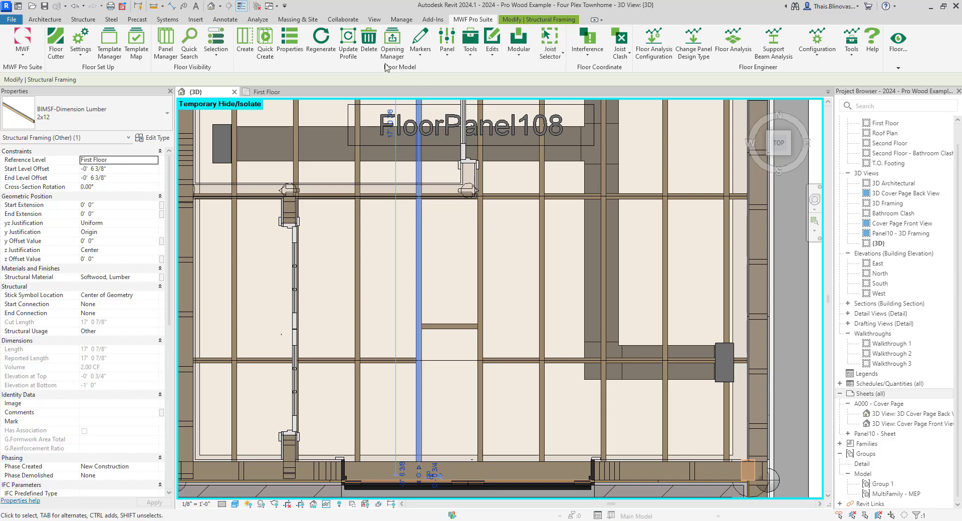
left_click(331, 42)
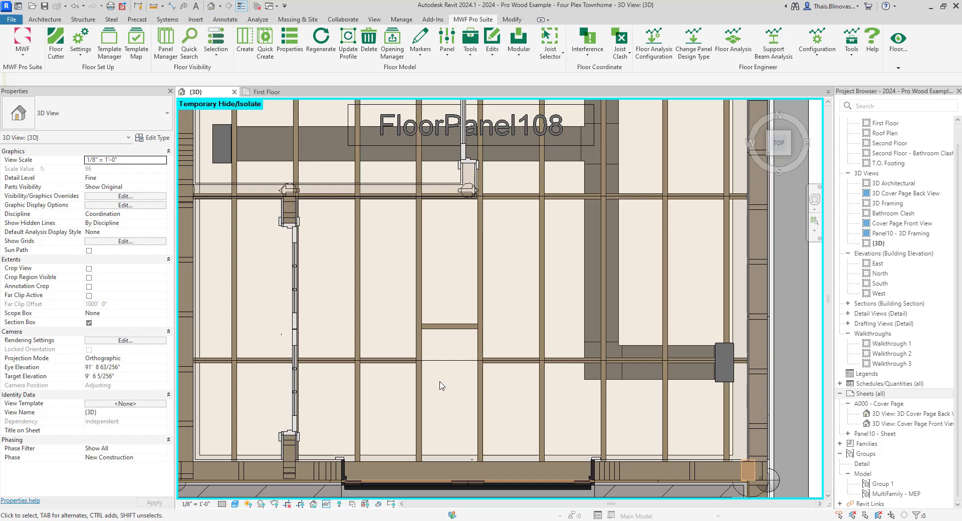
scroll(464, 423, "down", 2)
scroll(464, 424, "down", 6)
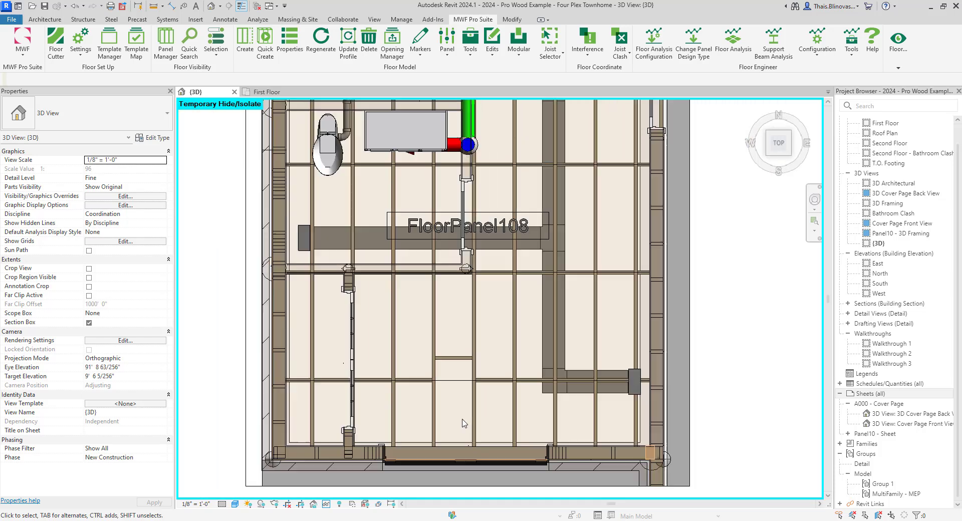
middle_click_drag(582, 386, 546, 386)
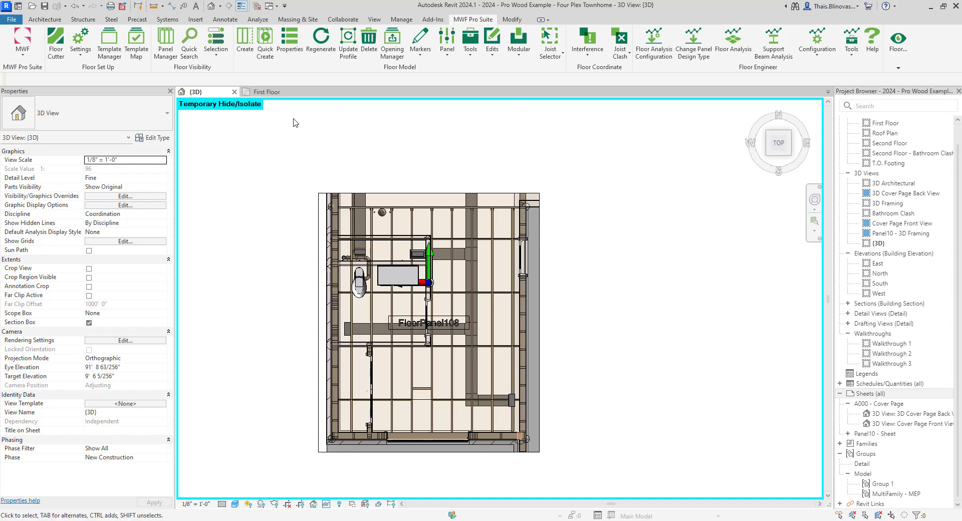
Step: Return to the First Floor plan and examine the full layout of the townhome units
left_click(269, 93)
scroll(384, 215, "down", 6)
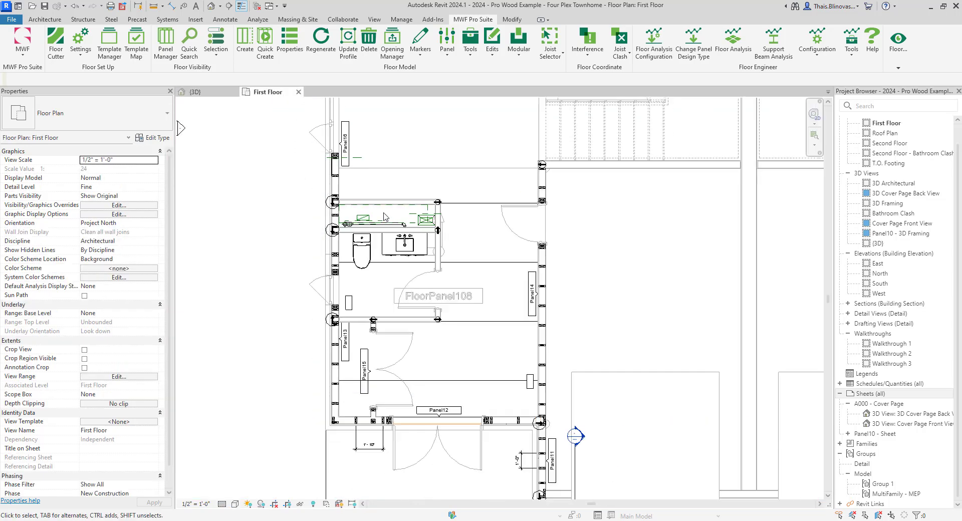
middle_click_drag(578, 257, 460, 364)
scroll(460, 363, "down", 3)
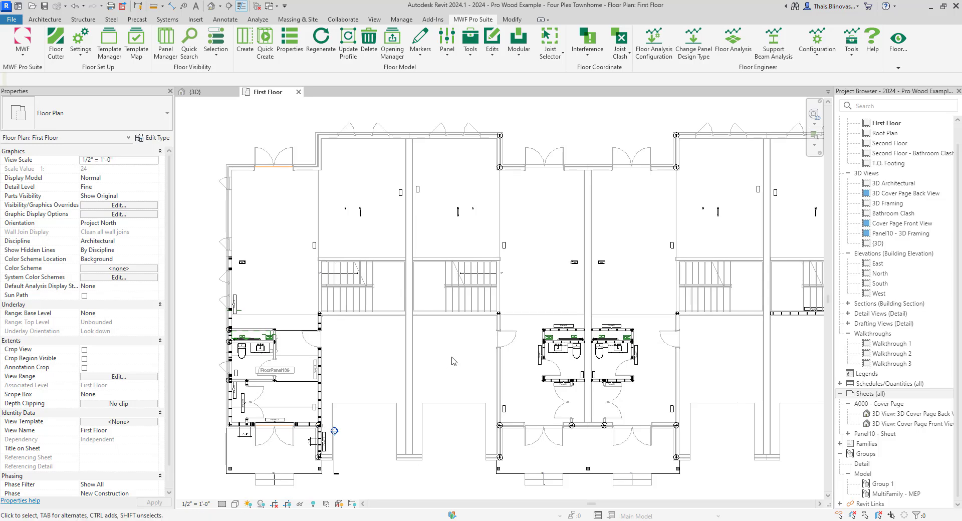
middle_click_drag(647, 402, 608, 398)
scroll(603, 396, "up", 1)
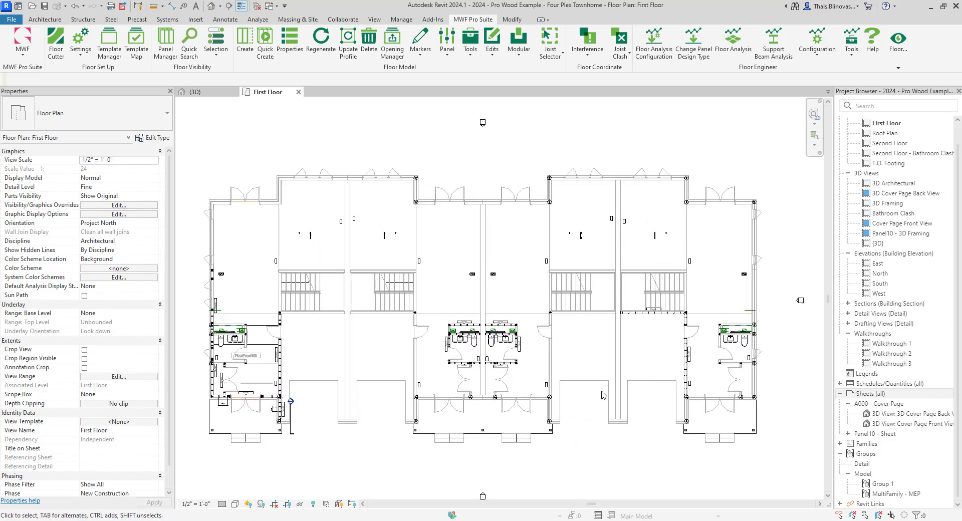